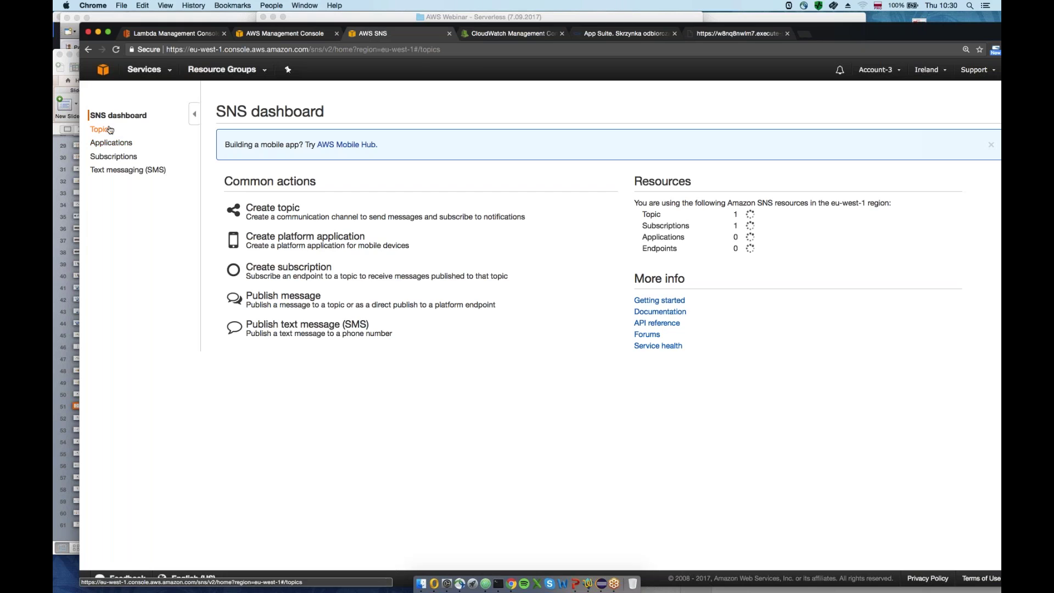
# Create an SNS topic named webinar_sns and open its topic details page
pyautogui.click(337, 142)
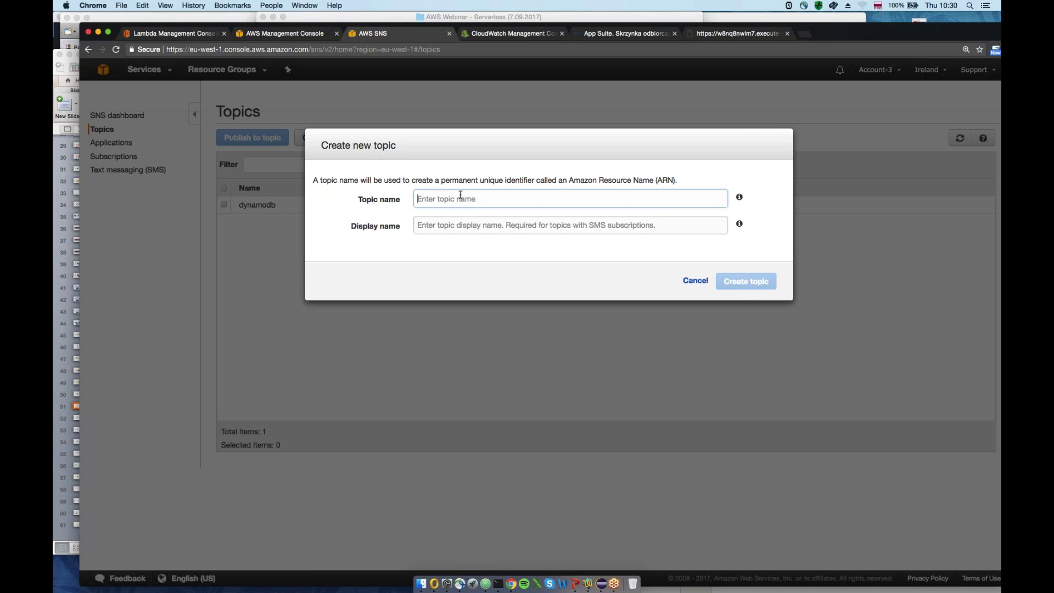
pyautogui.click(461, 196)
pyautogui.write('webina')
pyautogui.write('r_test')
pyautogui.press('BackSpace')
pyautogui.press('BackSpace')
pyautogui.press('BackSpace')
pyautogui.press('BackSpace')
pyautogui.write('sns')
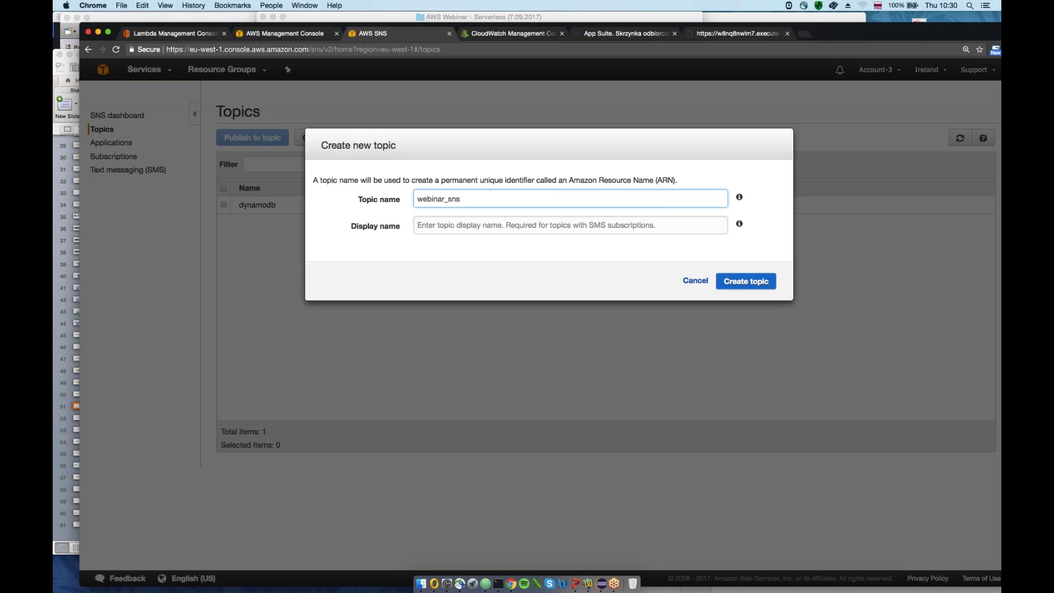
pyautogui.press('Return')
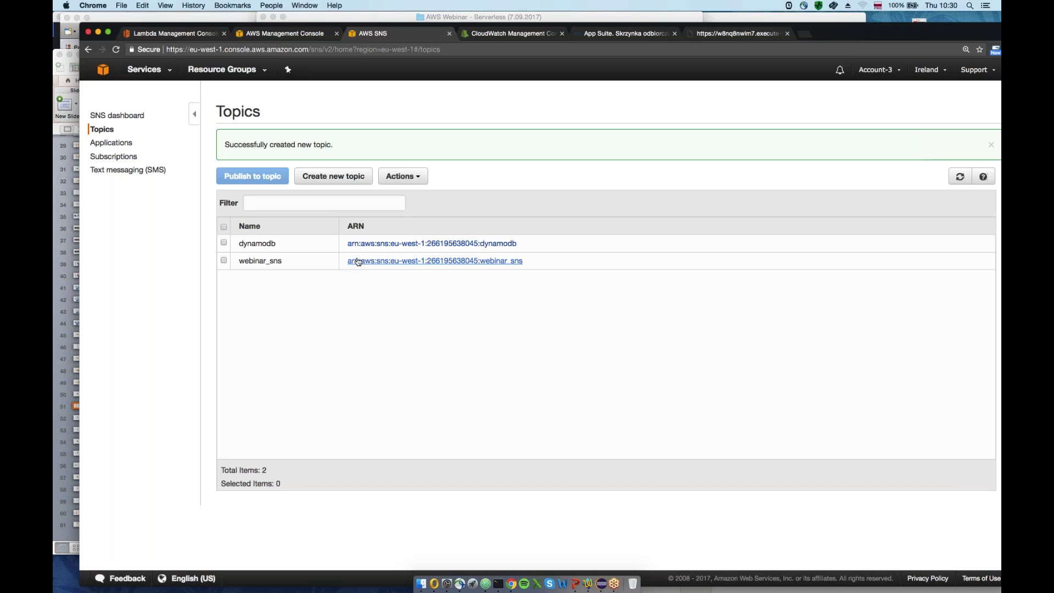
pyautogui.click(359, 262)
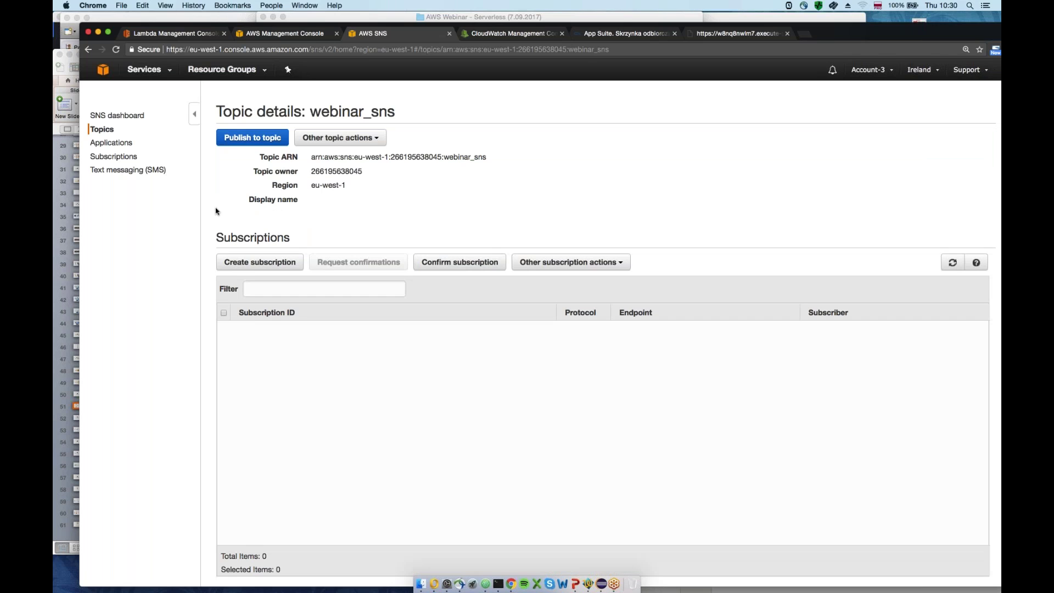
# Add an Email-protocol subscription to webinar_sns for the webmail address, then open the webmail inbox
pyautogui.click(260, 264)
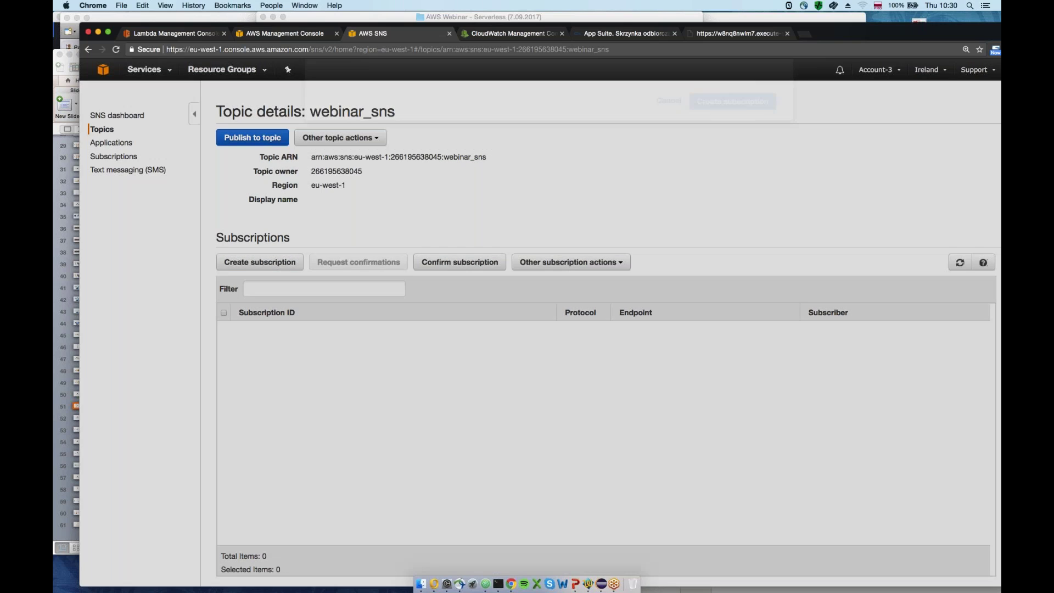
pyautogui.click(455, 213)
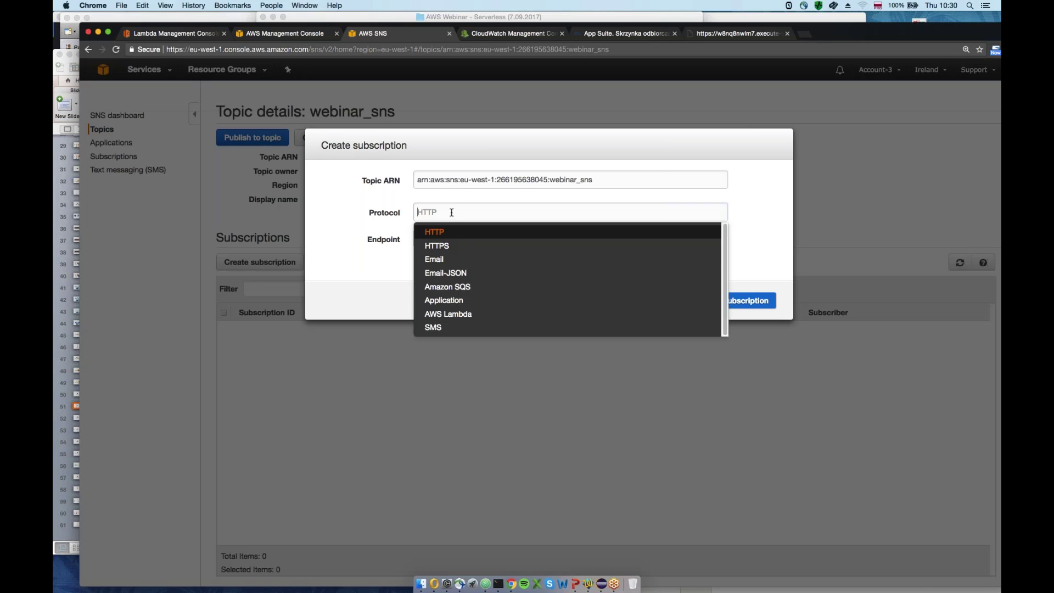
pyautogui.click(436, 259)
pyautogui.press('Tab')
pyautogui.click(527, 256)
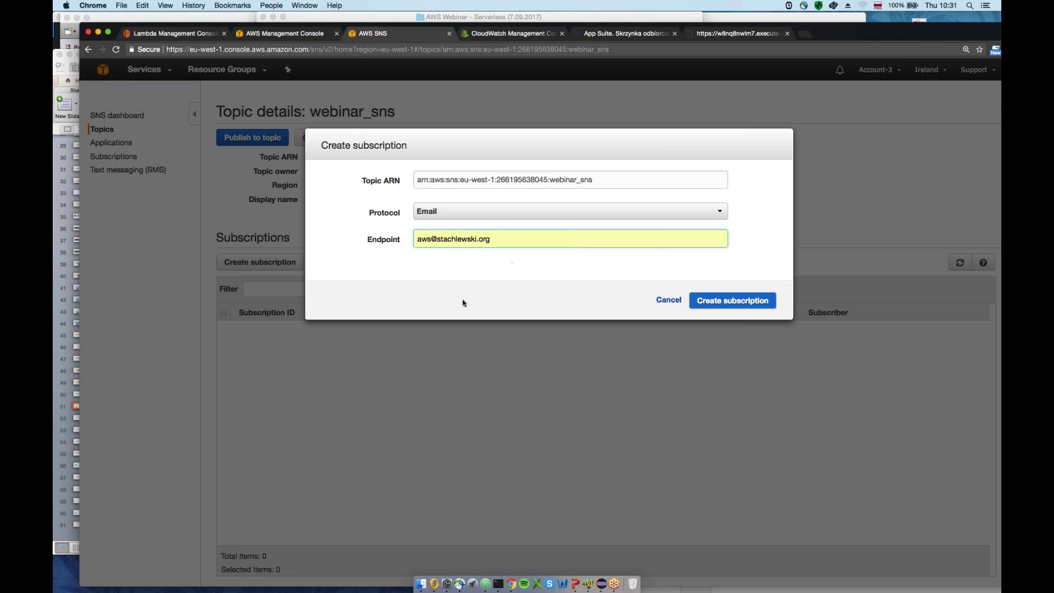
pyautogui.click(750, 303)
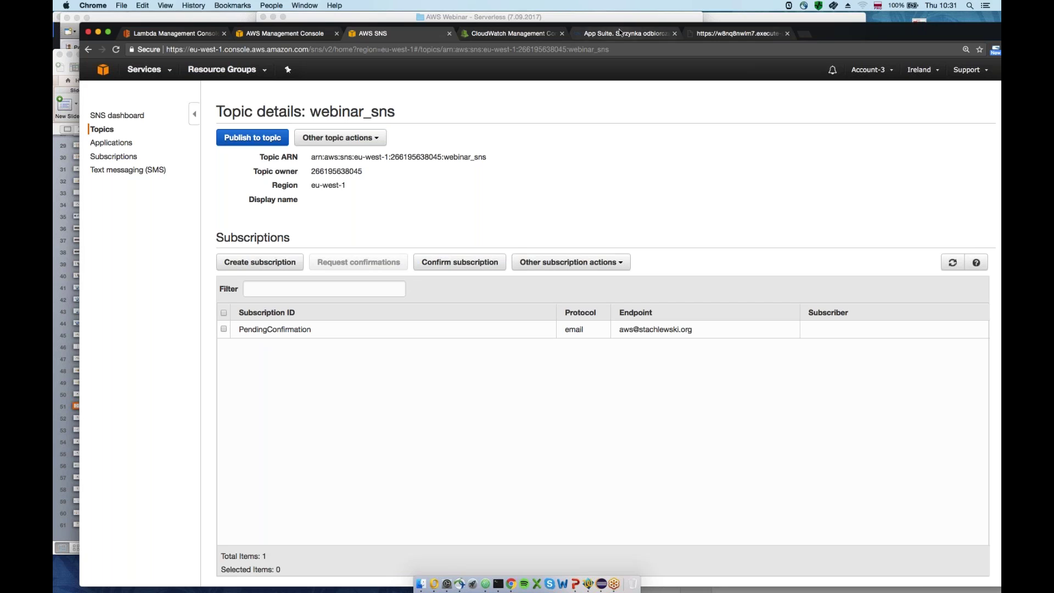
pyautogui.click(619, 33)
pyautogui.click(142, 109)
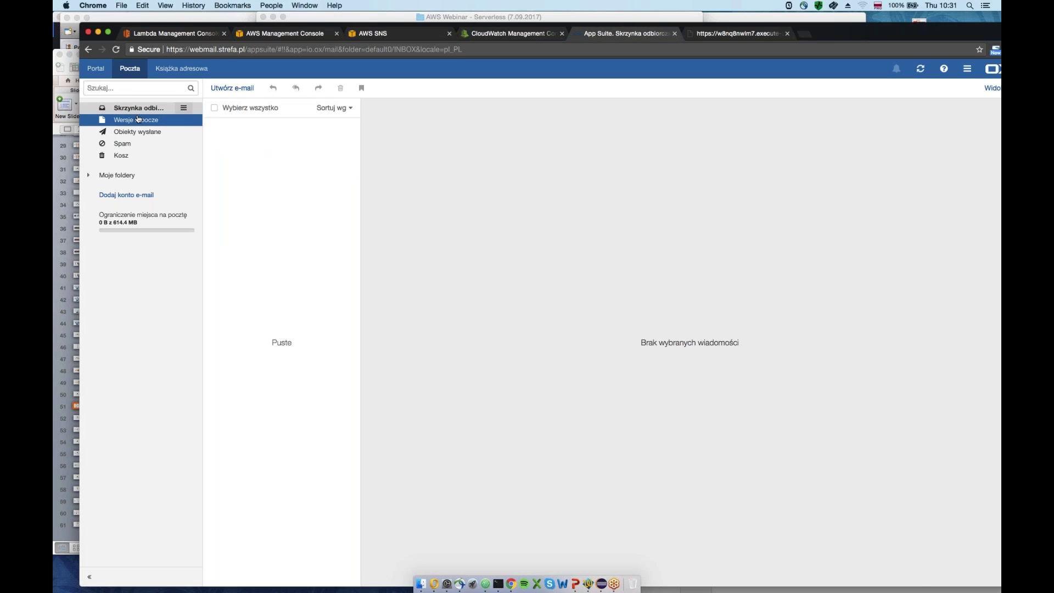
# Confirm the subscription from the AWS Notification email in the refreshed inbox
pyautogui.click(920, 69)
pyautogui.click(274, 131)
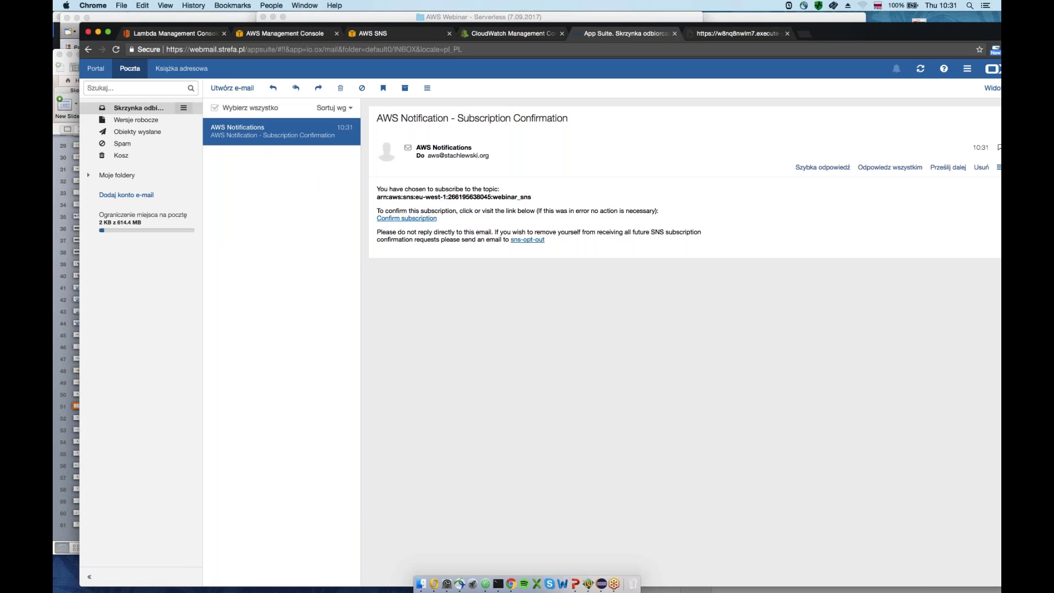
pyautogui.click(412, 218)
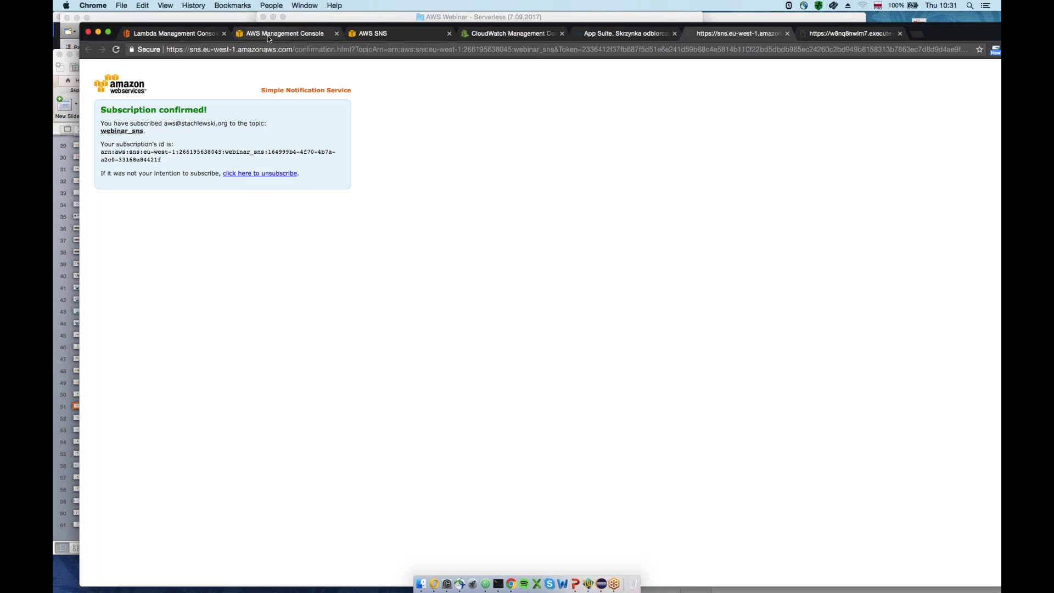
# Refresh webinar_sns subscriptions to verify it is confirmed, then return to the services list
pyautogui.click(265, 35)
pyautogui.click(366, 36)
pyautogui.click(952, 262)
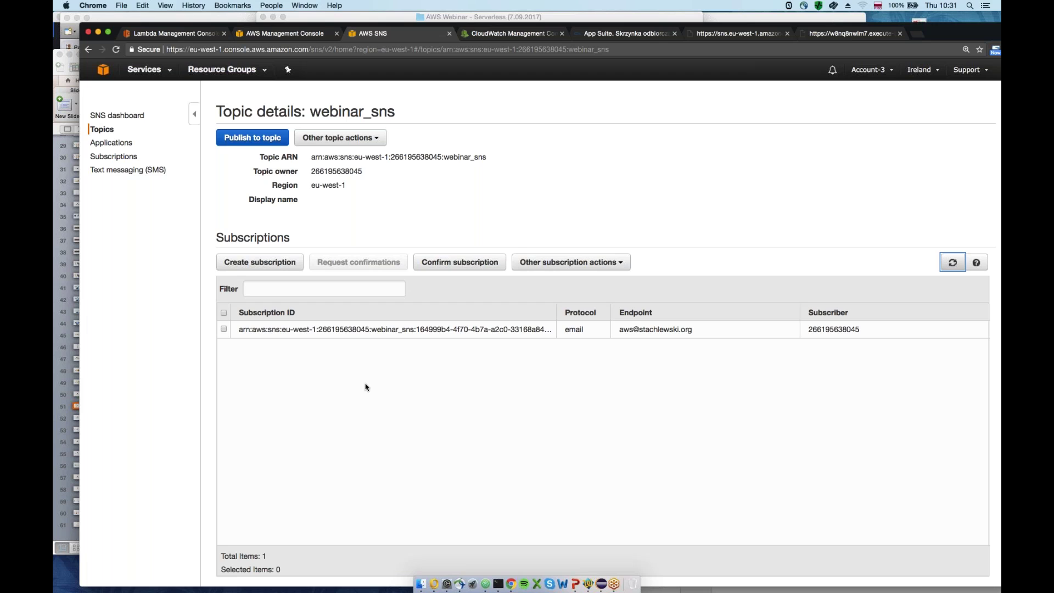
pyautogui.click(336, 40)
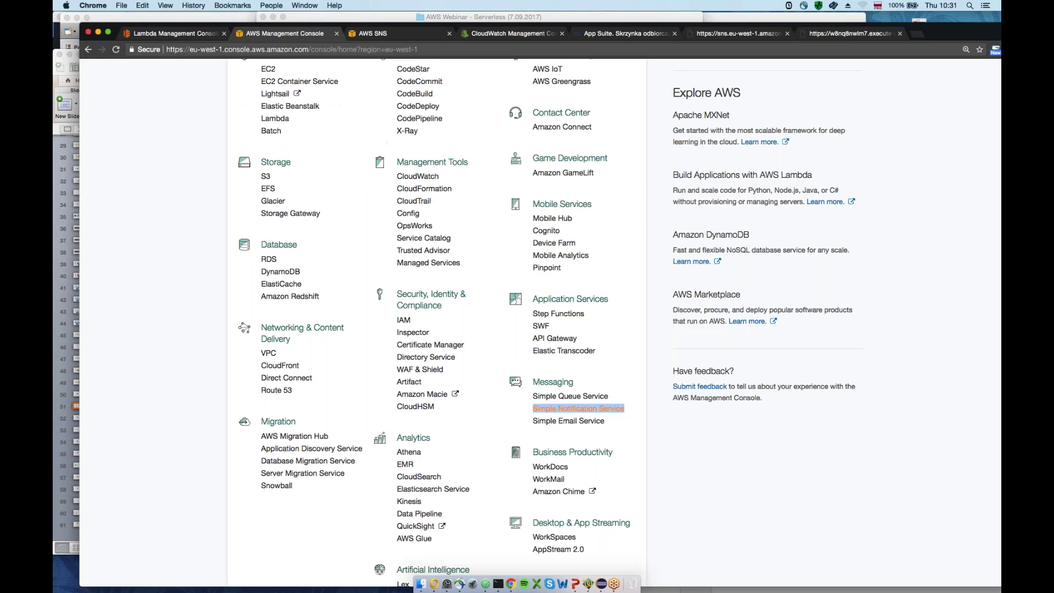
# Open Simple Queue Service in a new browser tab
pyautogui.scroll(-1, 570, 358)
pyautogui.rightClick(599, 358)
pyautogui.click(620, 361)
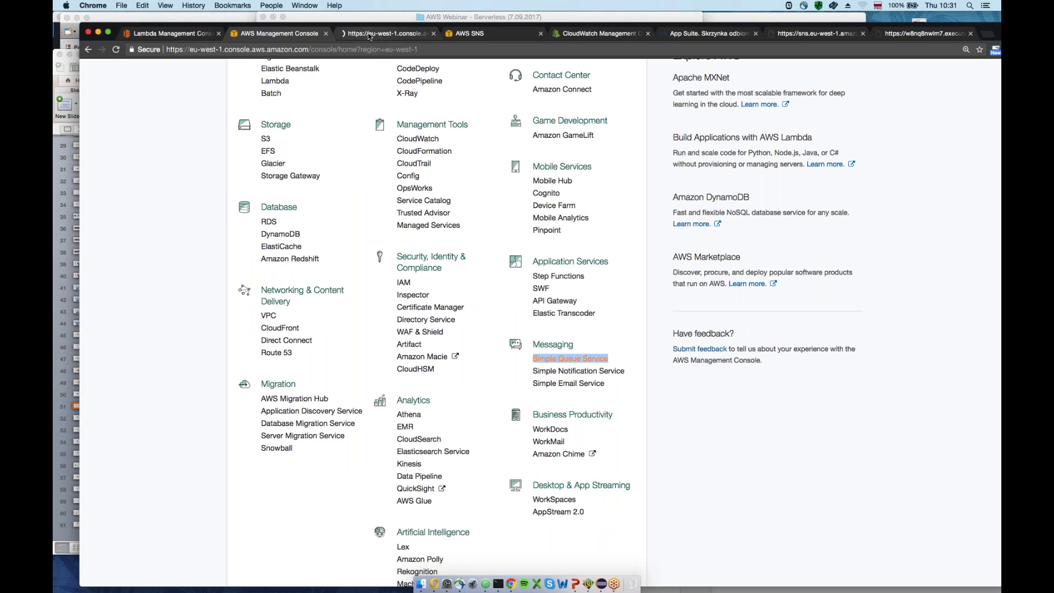
pyautogui.click(368, 34)
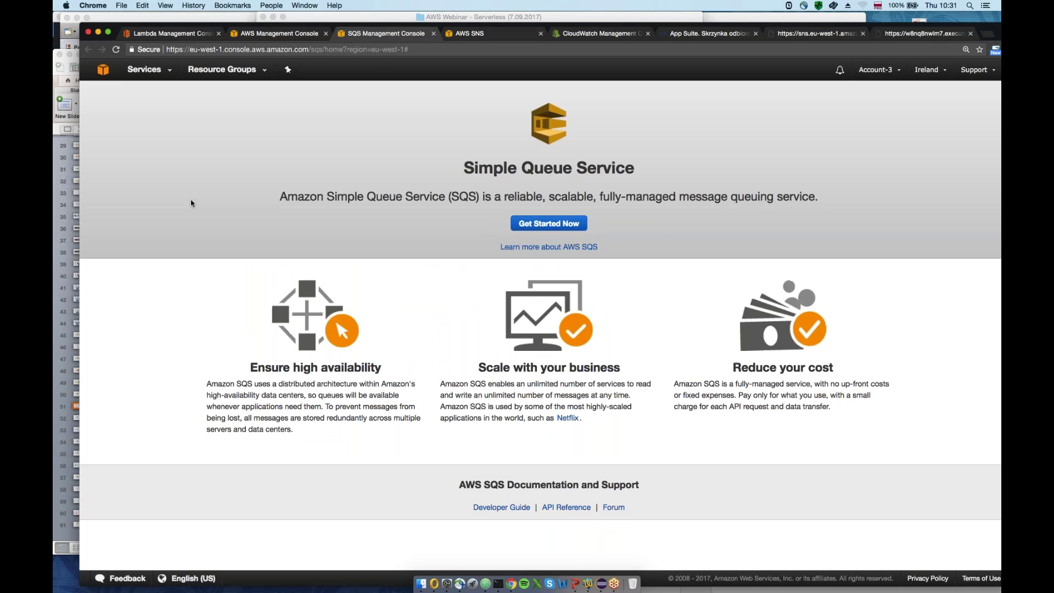
# Quick-create a standard queue named webinar_queue
pyautogui.click(548, 223)
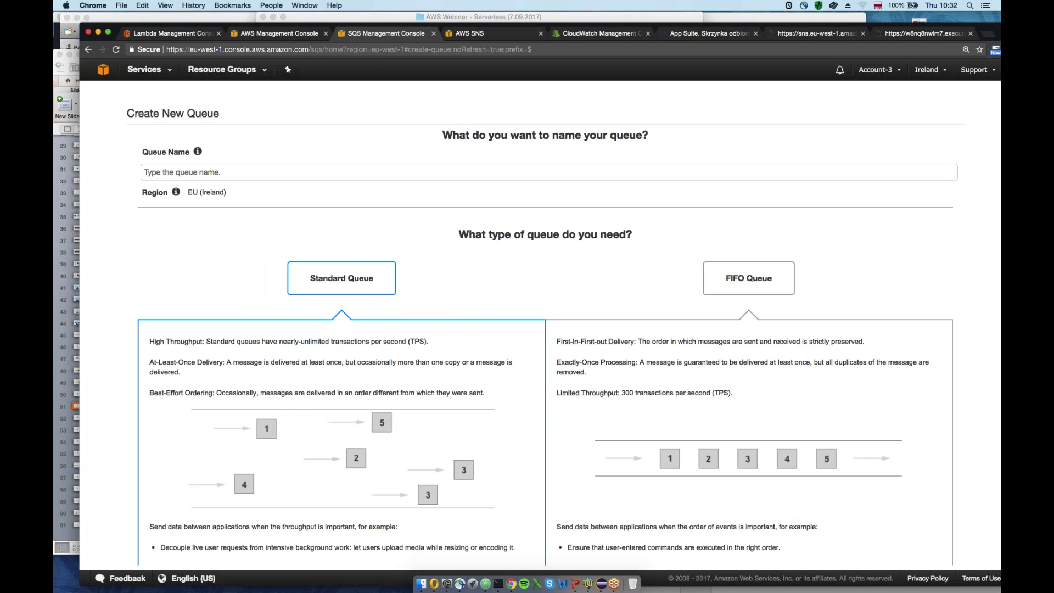
pyautogui.write('webinar_queue')
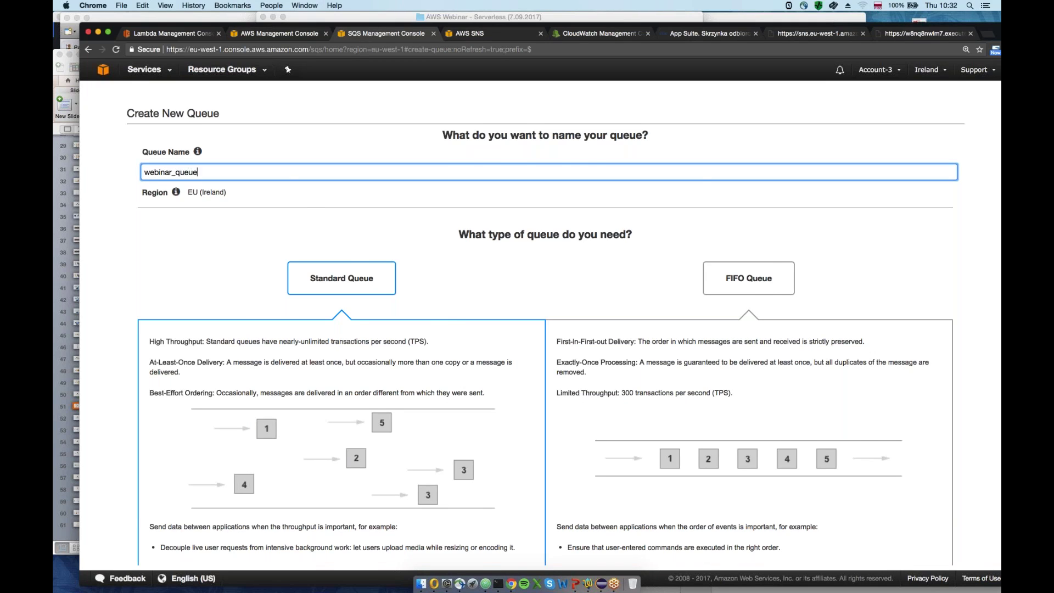
pyautogui.scroll(-3, 543, 329)
pyautogui.scroll(-1, 211, 244)
pyautogui.press('Return')
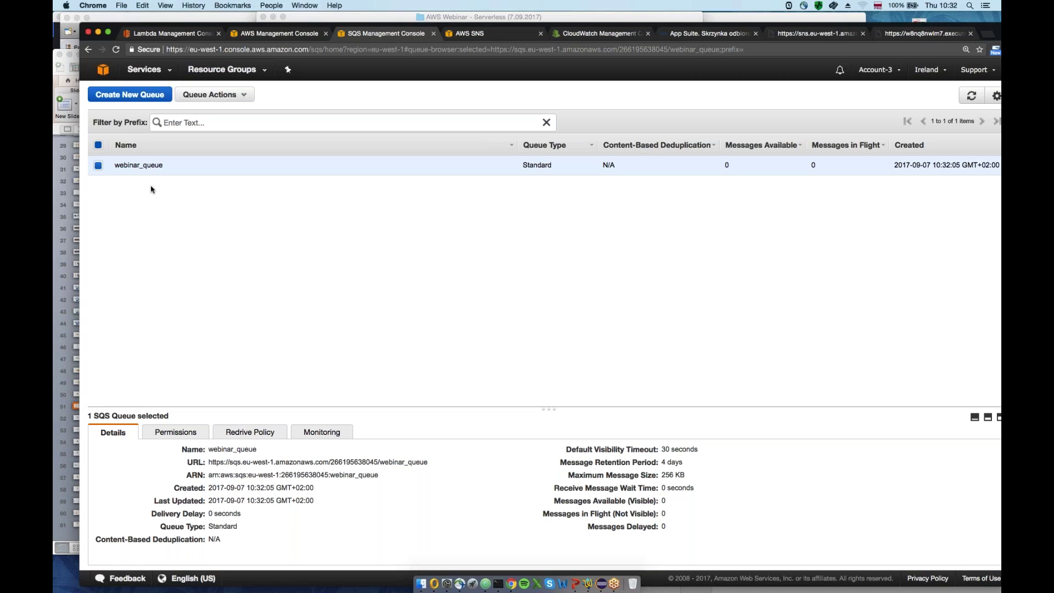
# Subscribe webinar_queue to the webinar_sns topic via Queue Actions
pyautogui.moveTo(163, 165); pyautogui.dragTo(115, 164)
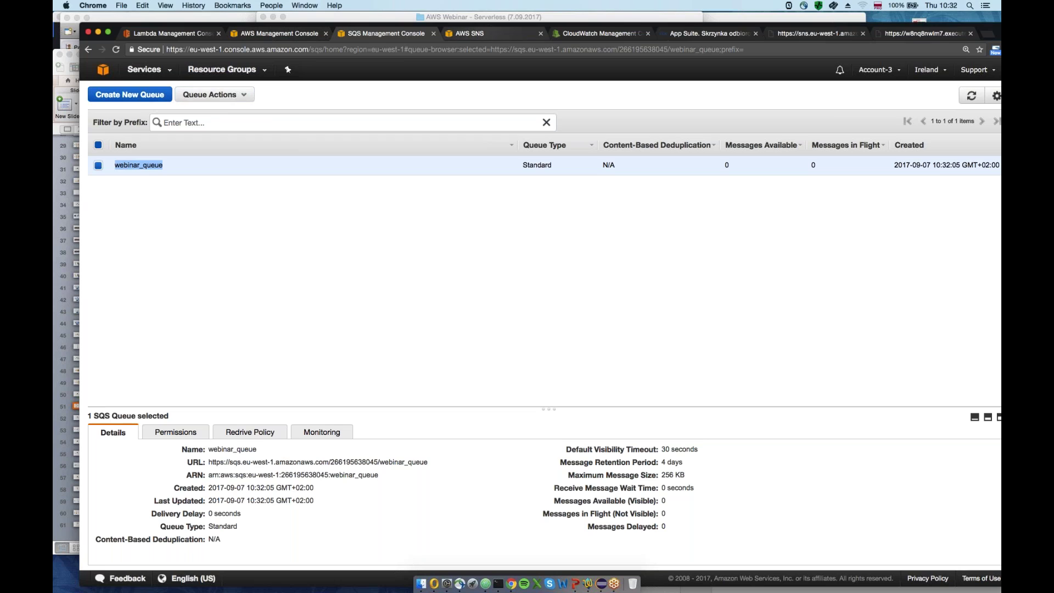
pyautogui.click(214, 95)
pyautogui.click(212, 113)
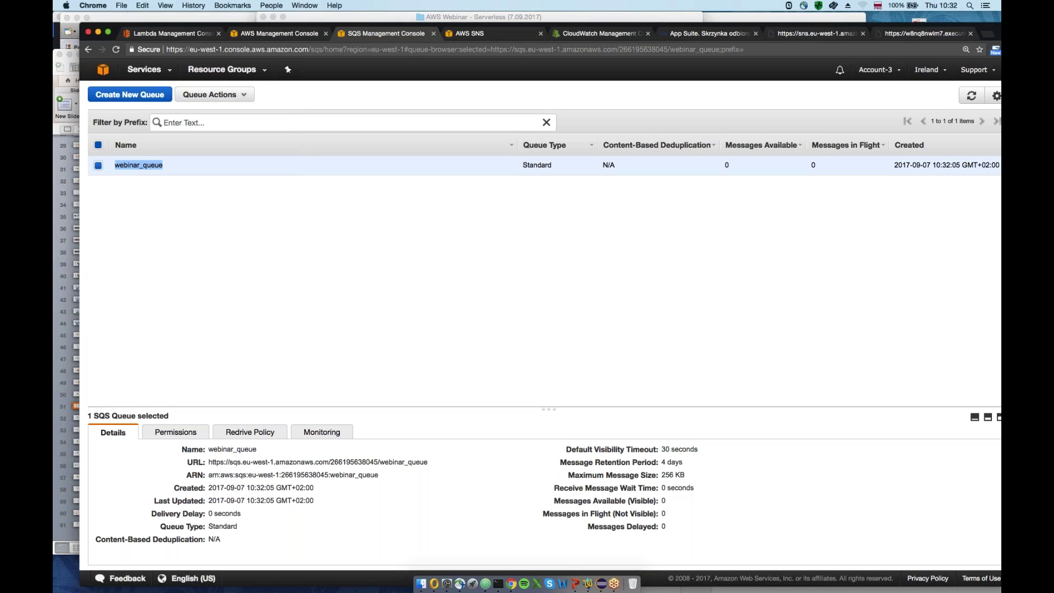
pyautogui.click(214, 95)
pyautogui.click(219, 198)
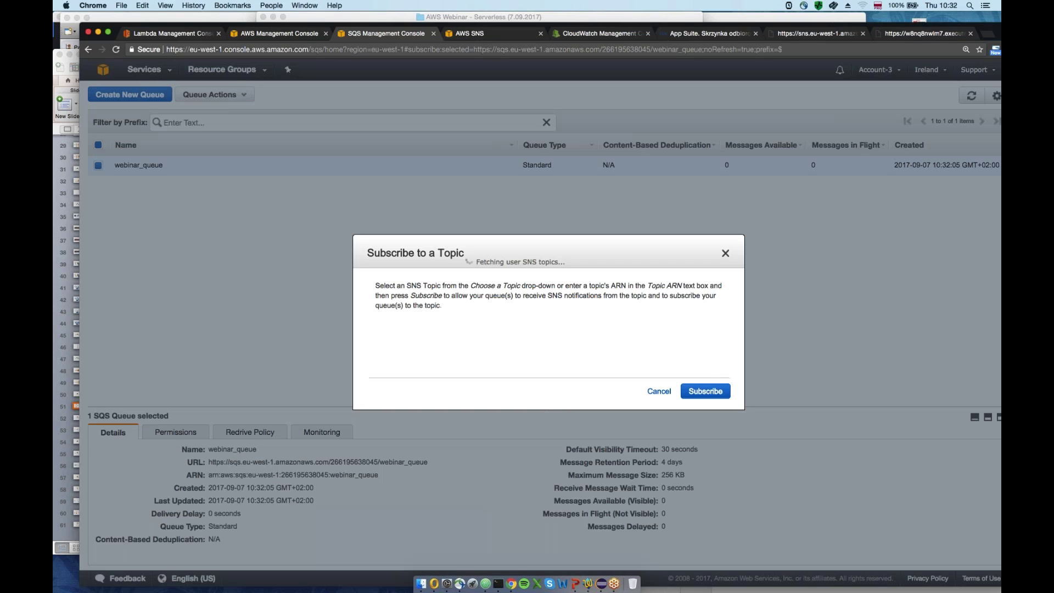
pyautogui.click(577, 361)
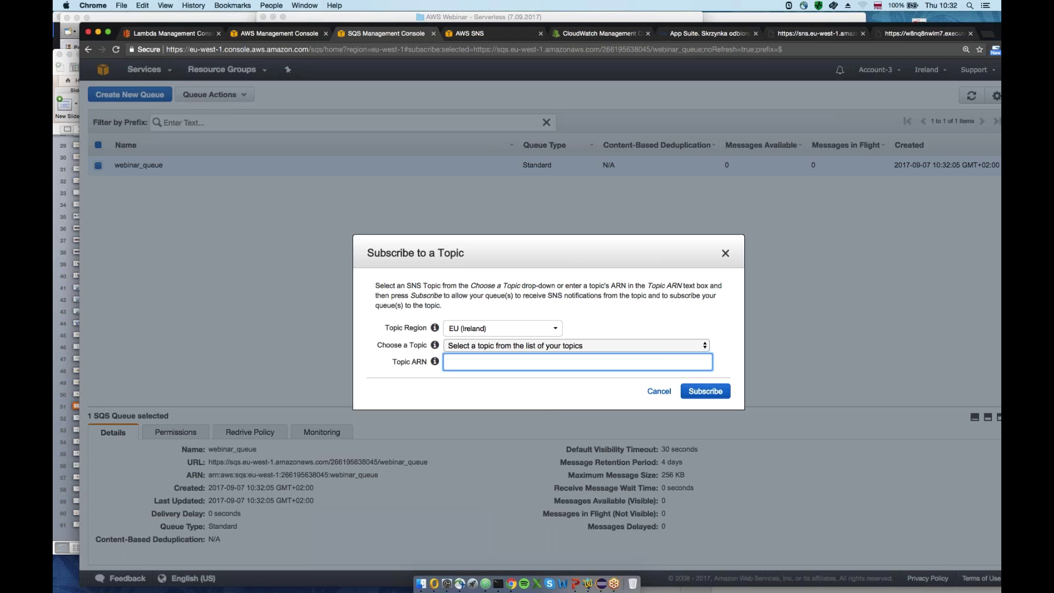
pyautogui.click(577, 345)
pyautogui.click(477, 365)
pyautogui.click(722, 397)
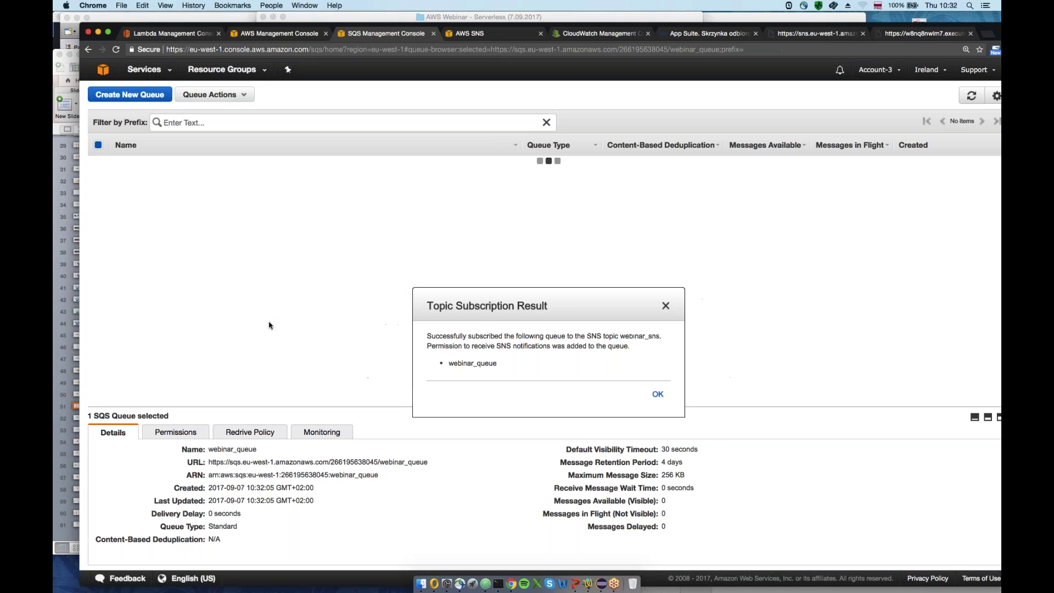
pyautogui.press('Return')
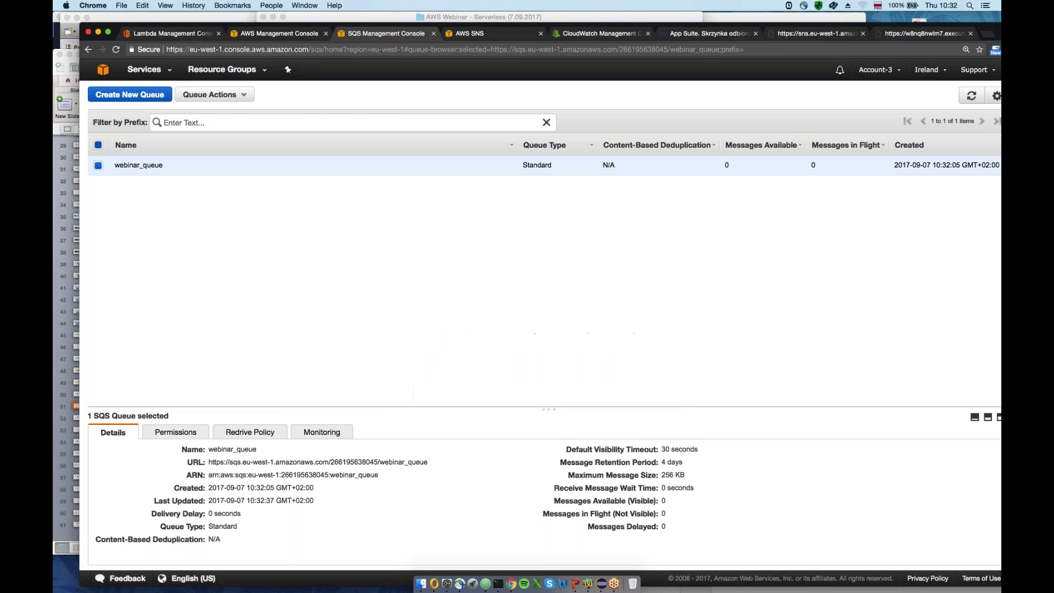
# Refresh webinar_sns subscriptions to show the new sqs entry, then go to the console home
pyautogui.click(468, 35)
pyautogui.click(952, 263)
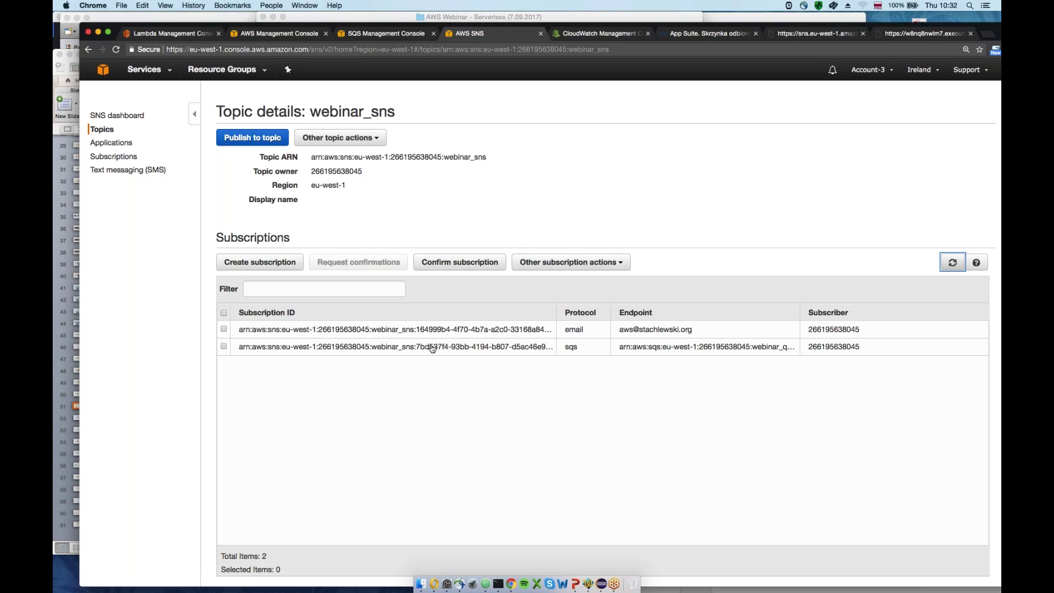
pyautogui.click(584, 356)
pyautogui.click(276, 32)
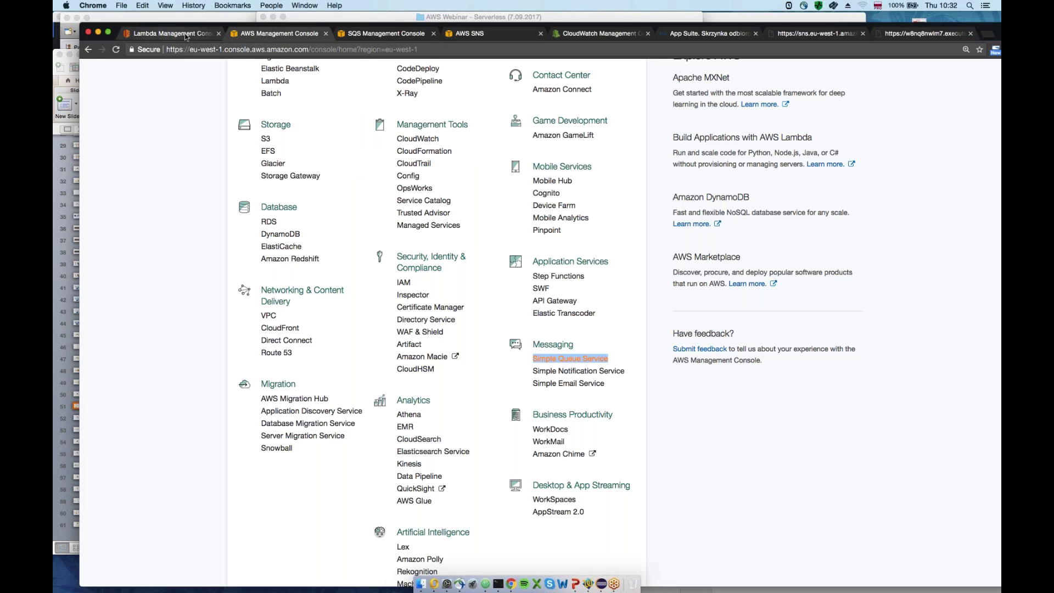
# Insert a blank line after the response line in the WebinarREST code
pyautogui.click(176, 31)
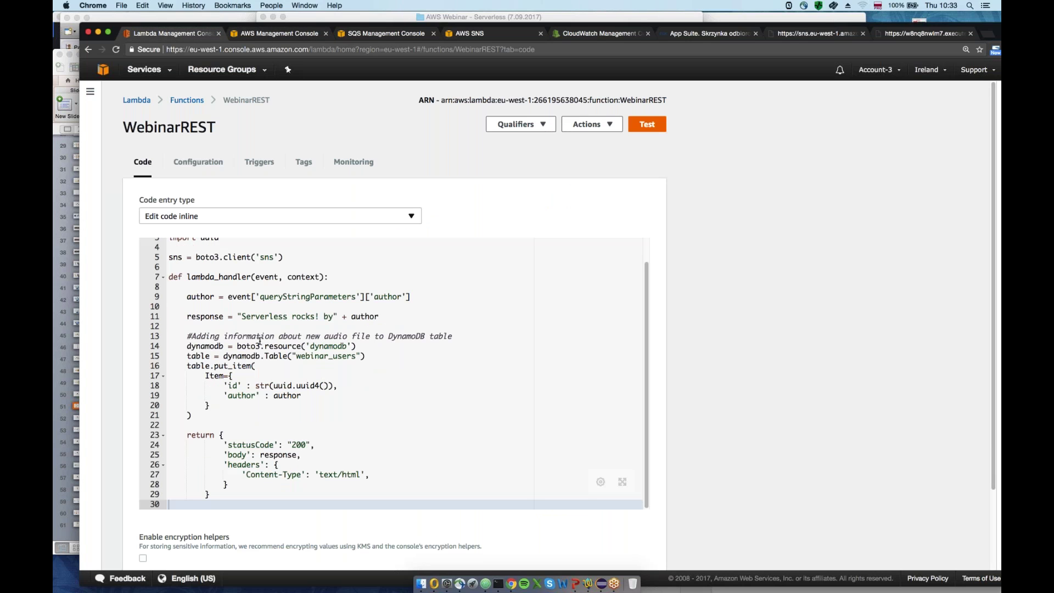
pyautogui.click(228, 325)
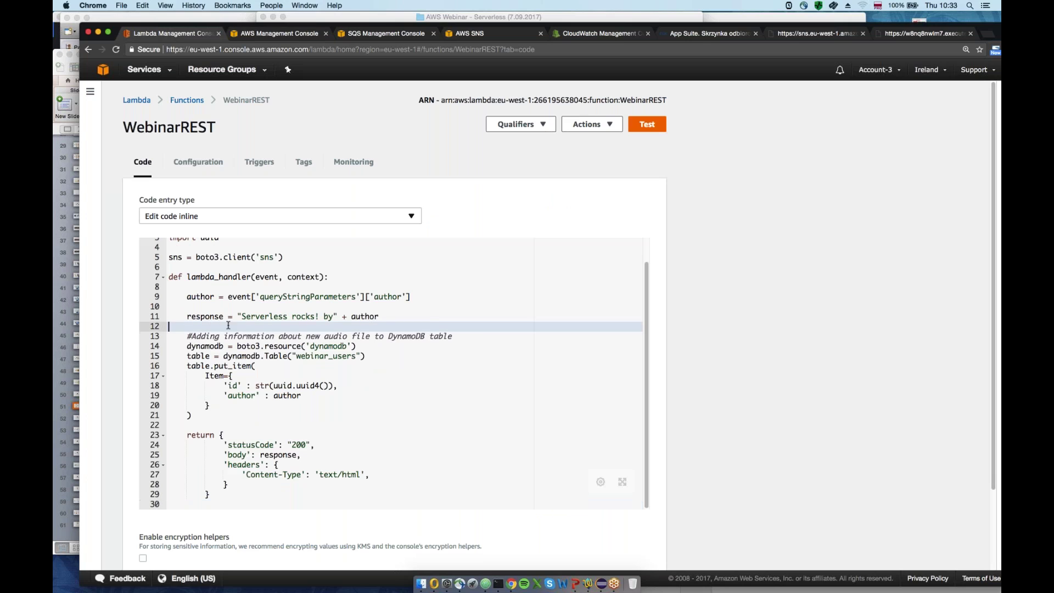
pyautogui.press('Return')
pyautogui.press('Return')
pyautogui.press('Return')
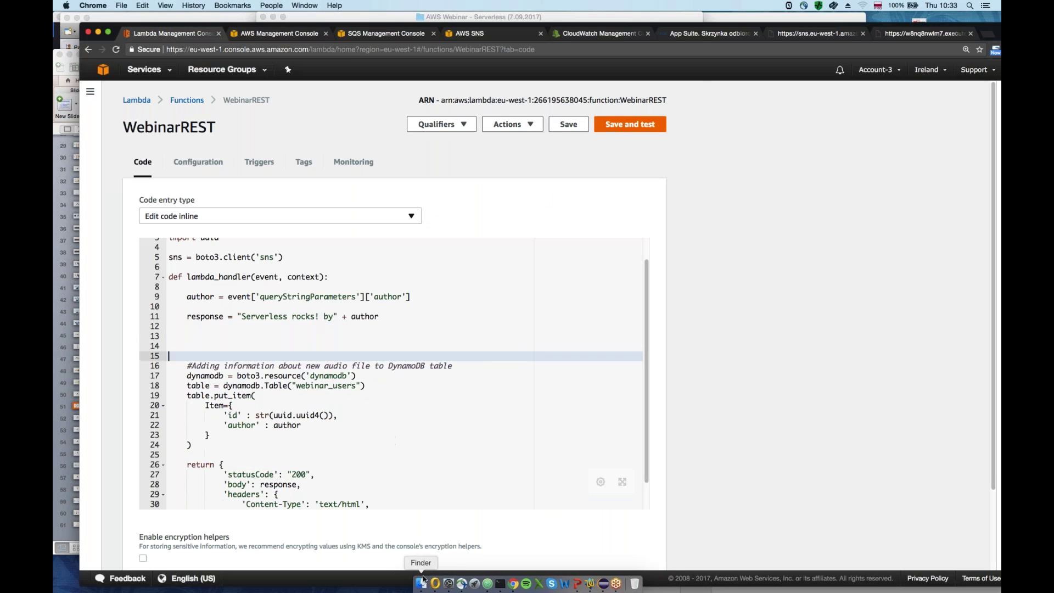
# Open the demo7 - snssqs.py script in TextWrangler
pyautogui.click(426, 577)
pyautogui.click(400, 214)
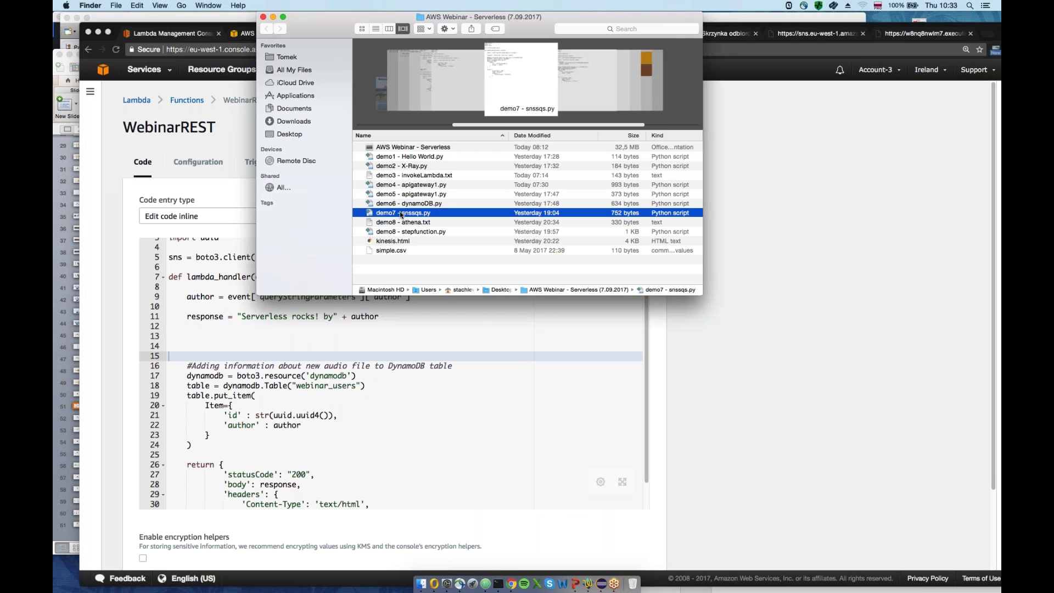
pyautogui.doubleClick(401, 213)
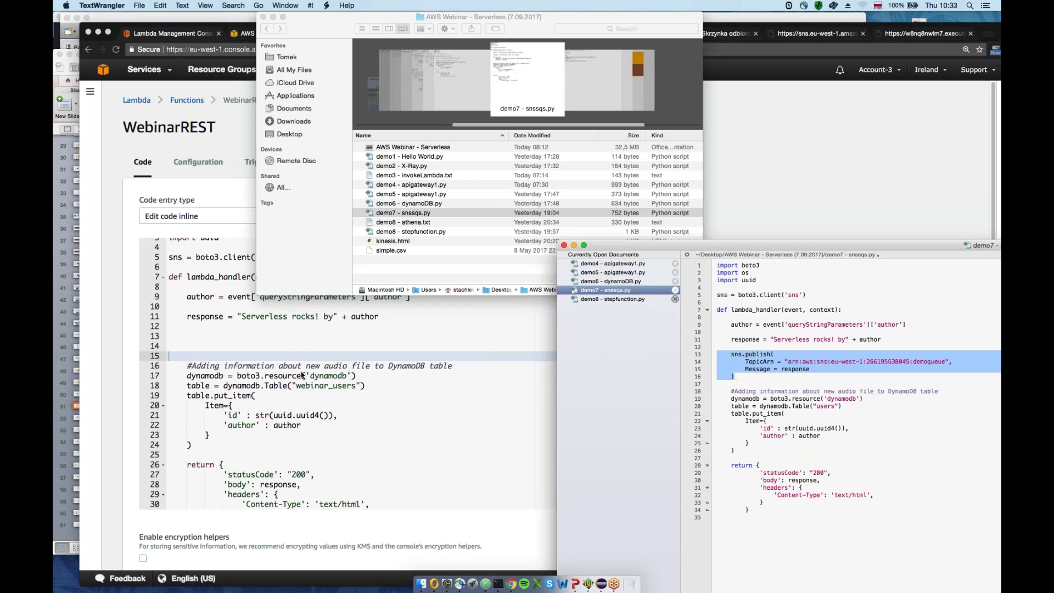
# Paste the sns.publish block at line 13 and fix its indentation
pyautogui.click(301, 375)
pyautogui.click(175, 336)
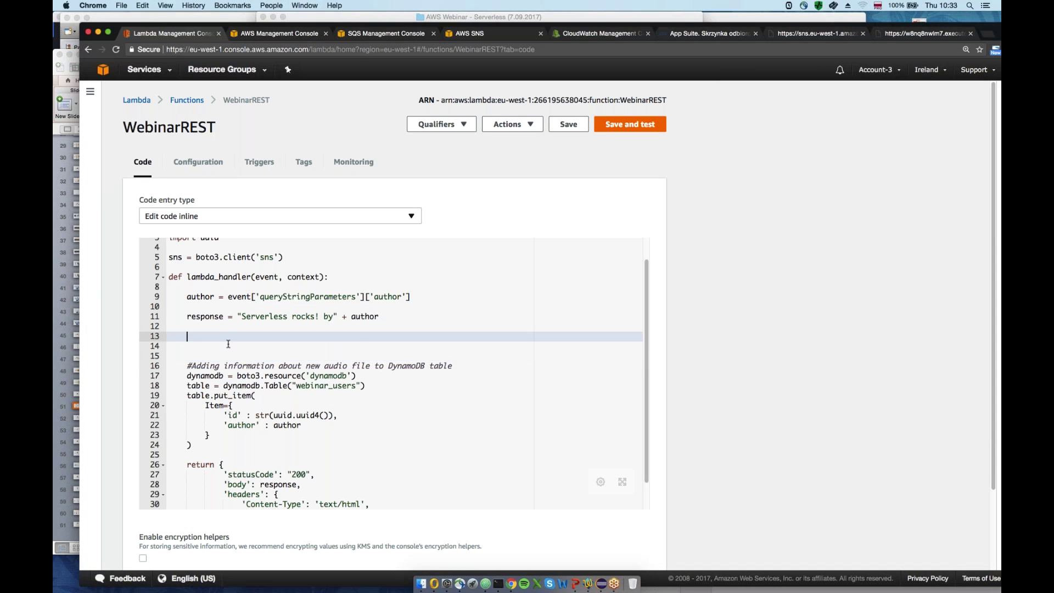
pyautogui.press('super+v')
pyautogui.click(206, 338)
pyautogui.press('BackSpace')
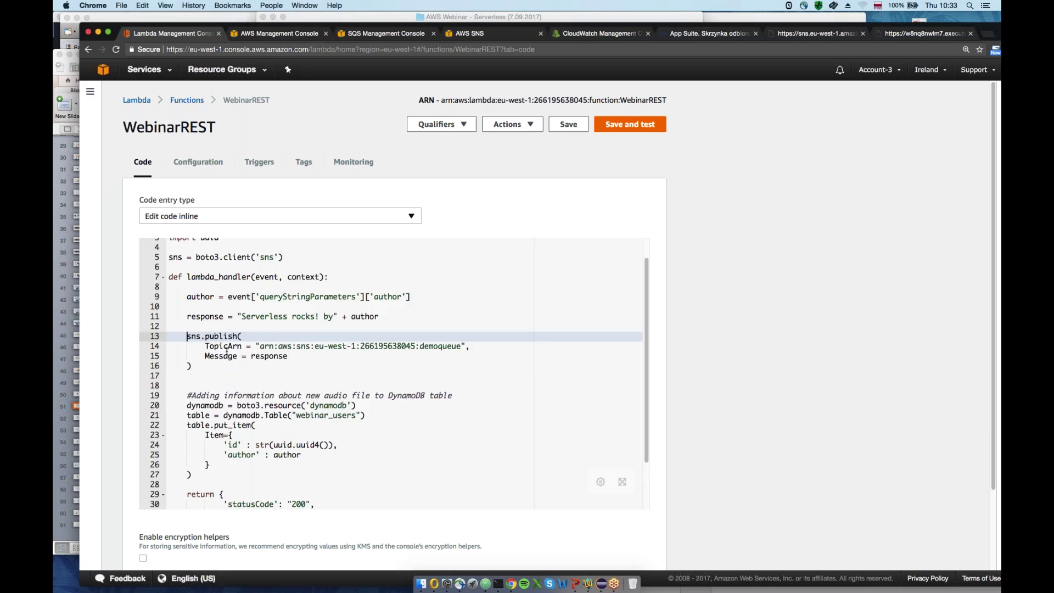
# Highlight the sns client, the Message = response argument and the TopicArn line
pyautogui.scroll(1, 230, 360)
pyautogui.moveTo(192, 391); pyautogui.dragTo(130, 365)
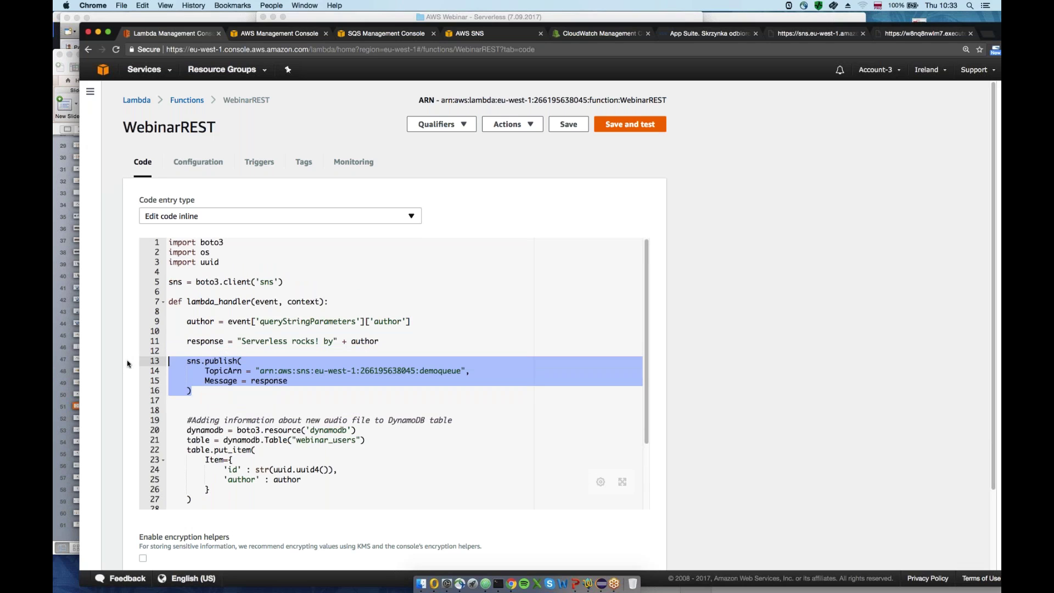
pyautogui.doubleClick(194, 360)
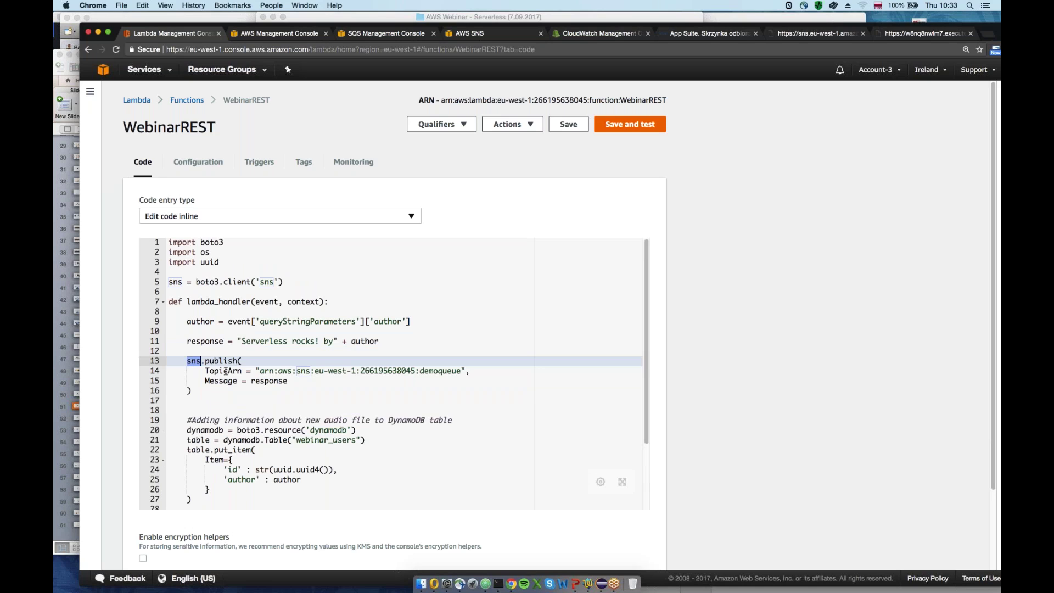
pyautogui.moveTo(201, 381); pyautogui.dragTo(289, 381)
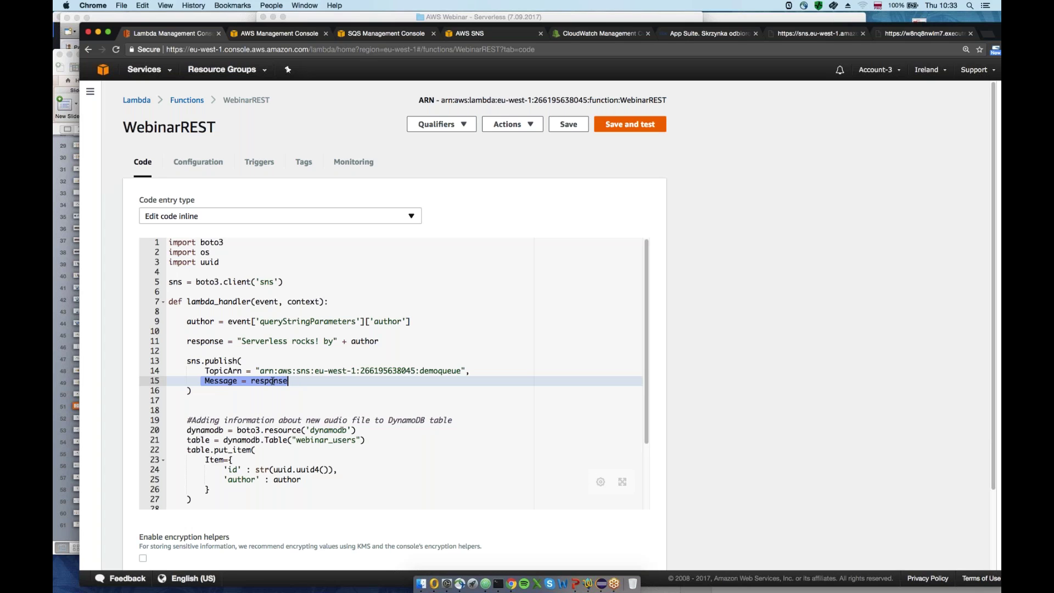
pyautogui.moveTo(205, 371); pyautogui.dragTo(477, 370)
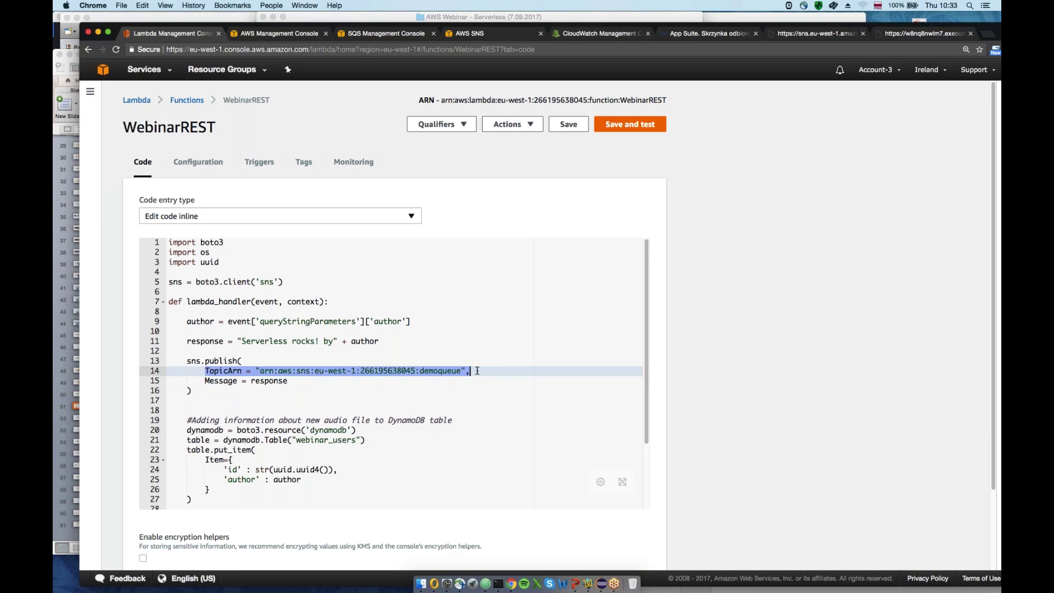
# Select the full webinar_sns Topic ARN on its details page
pyautogui.click(492, 33)
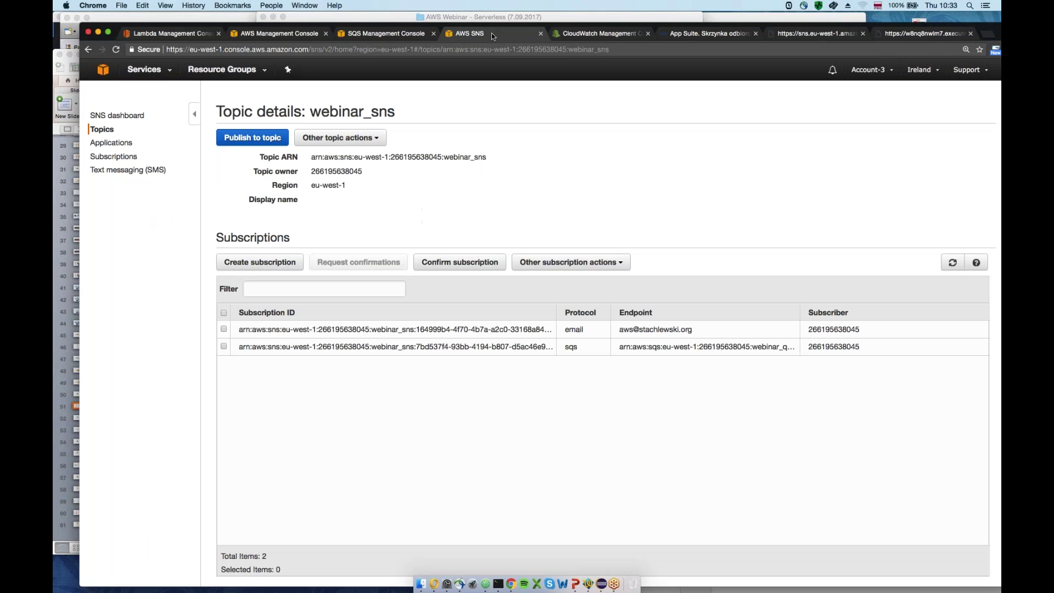
pyautogui.moveTo(488, 158); pyautogui.dragTo(470, 158)
pyautogui.moveTo(311, 113); pyautogui.dragTo(407, 119)
pyautogui.click(484, 173)
pyautogui.moveTo(485, 160); pyautogui.dragTo(309, 158)
pyautogui.press('super+c')
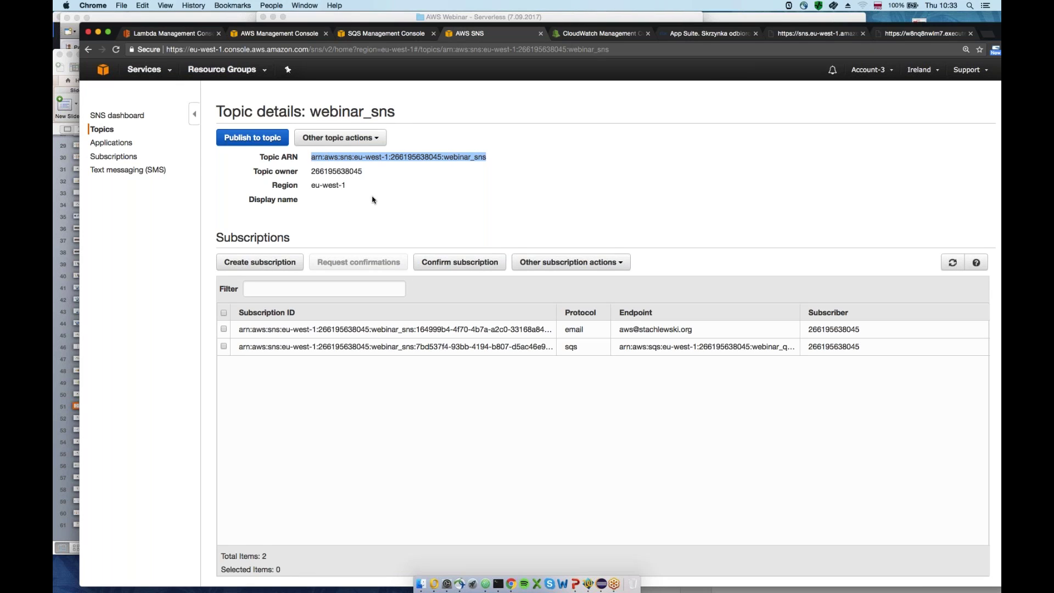
# Replace the demoqueue ARN in line 14 with the webinar_sns ARN and save
pyautogui.click(181, 35)
pyautogui.click(259, 370)
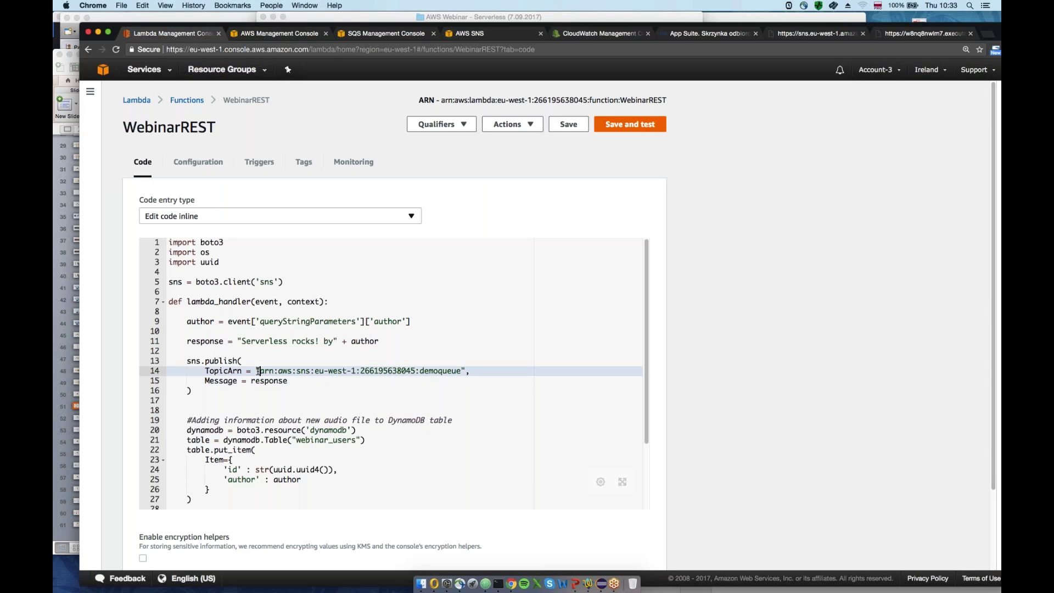
pyautogui.moveTo(259, 370); pyautogui.dragTo(464, 374)
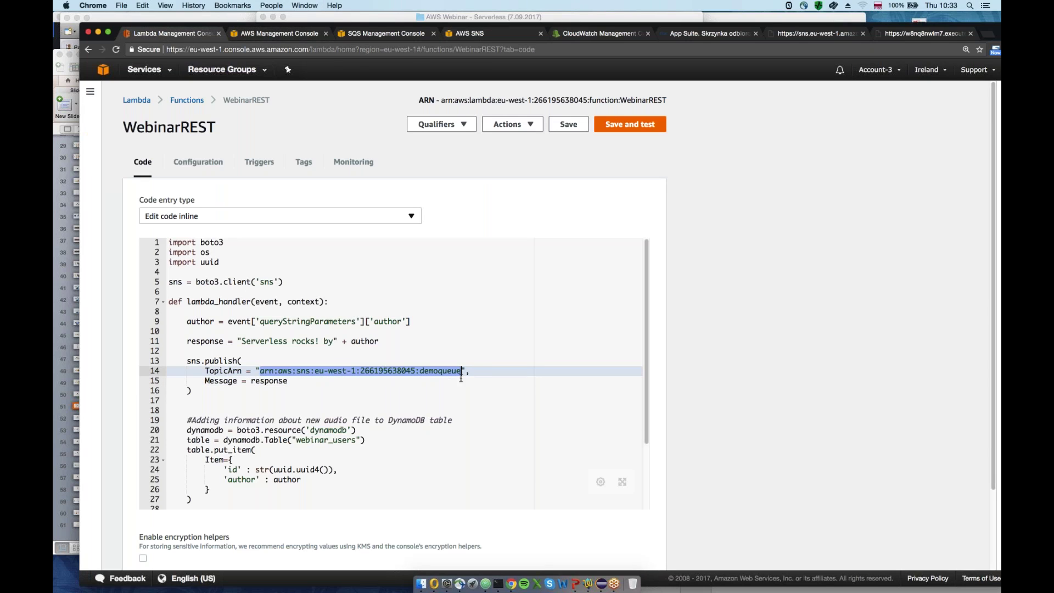
pyautogui.press('super+v')
pyautogui.click(568, 124)
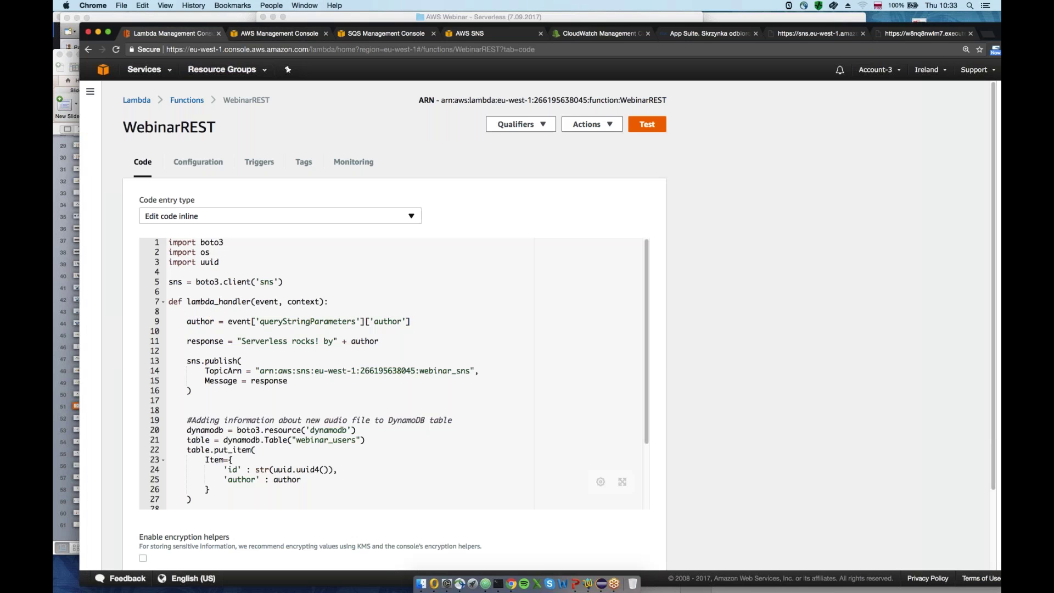
pyautogui.scroll(-2, 312, 292)
pyautogui.scroll(-5, 316, 395)
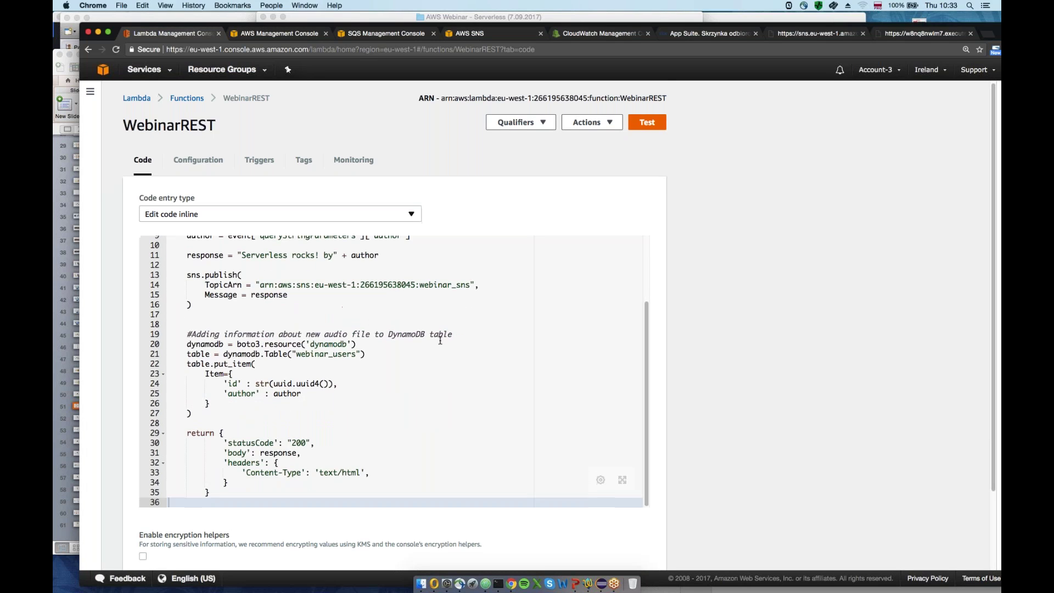
pyautogui.scroll(6, 316, 395)
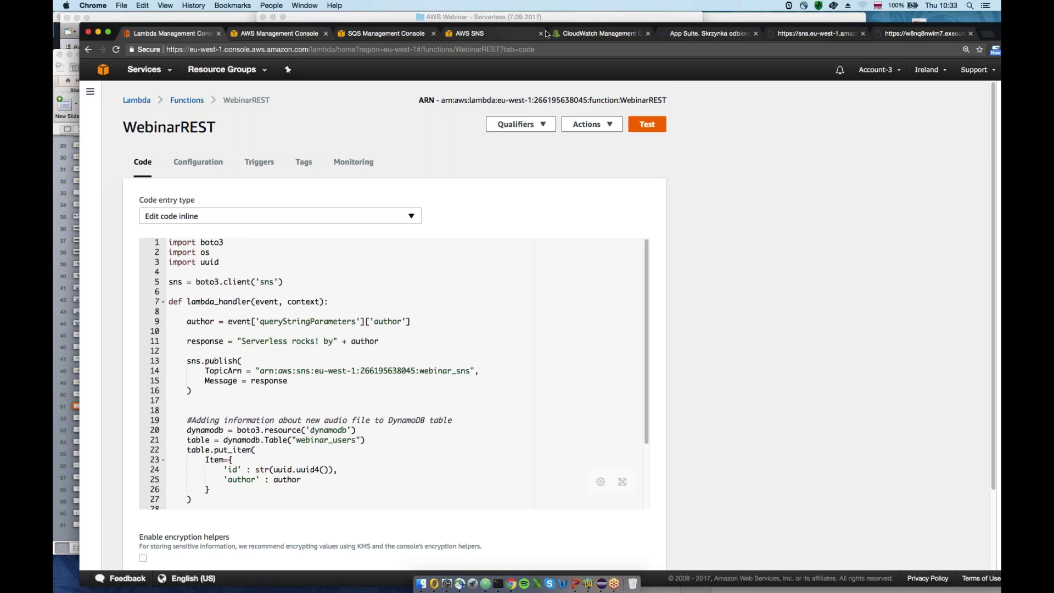
# Bring up the Chrome tab showing the API response
pyautogui.click(817, 34)
pyautogui.click(885, 34)
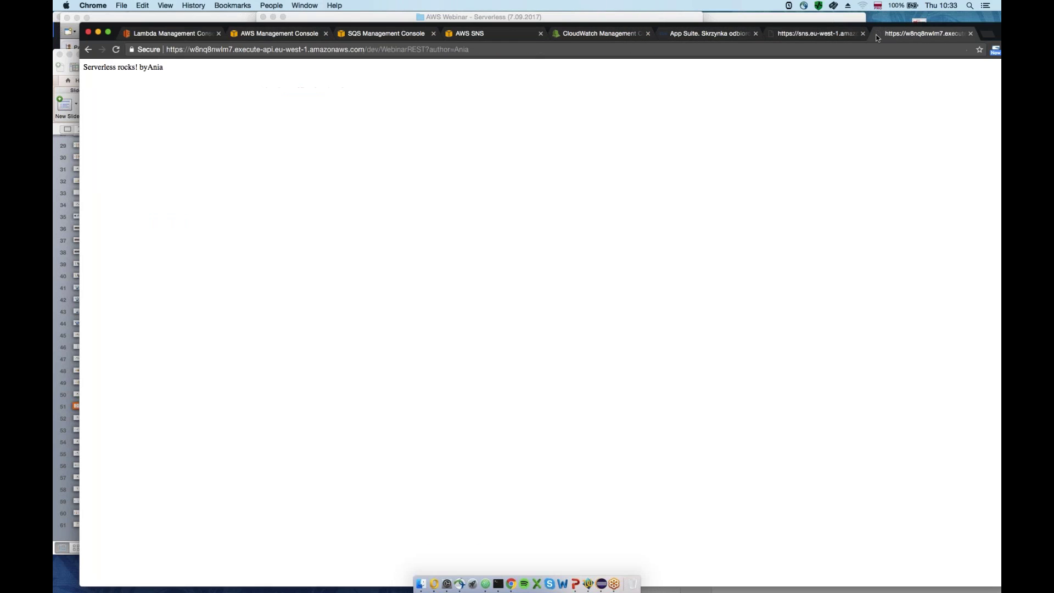
pyautogui.click(862, 33)
# Rerun the WebinarREST request with author Danuta in the URL
pyautogui.click(479, 48)
pyautogui.hotkey('shift', 'alt', 'Left')
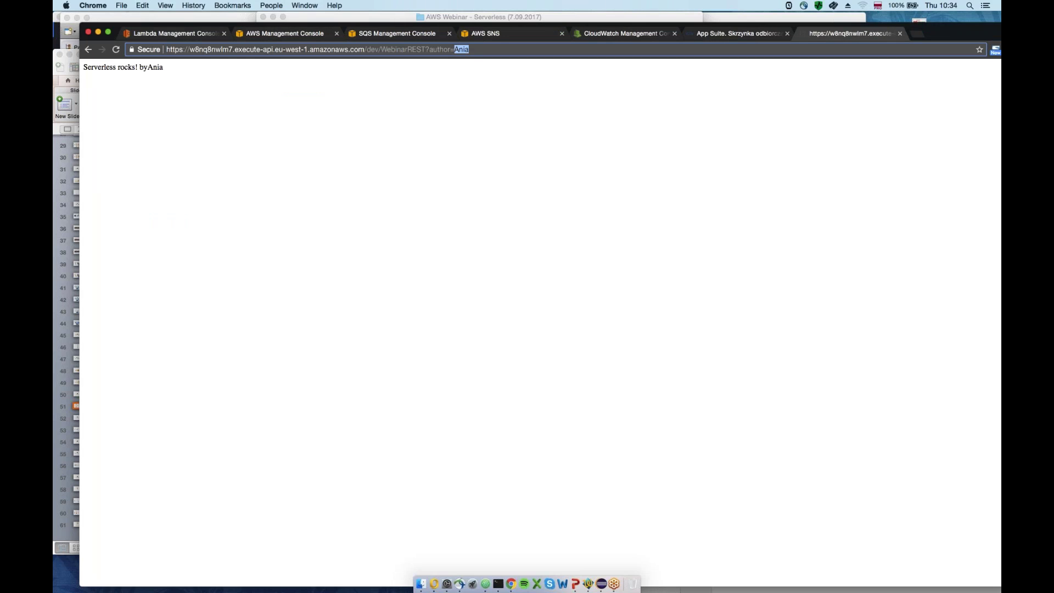
pyautogui.write('Danuta')
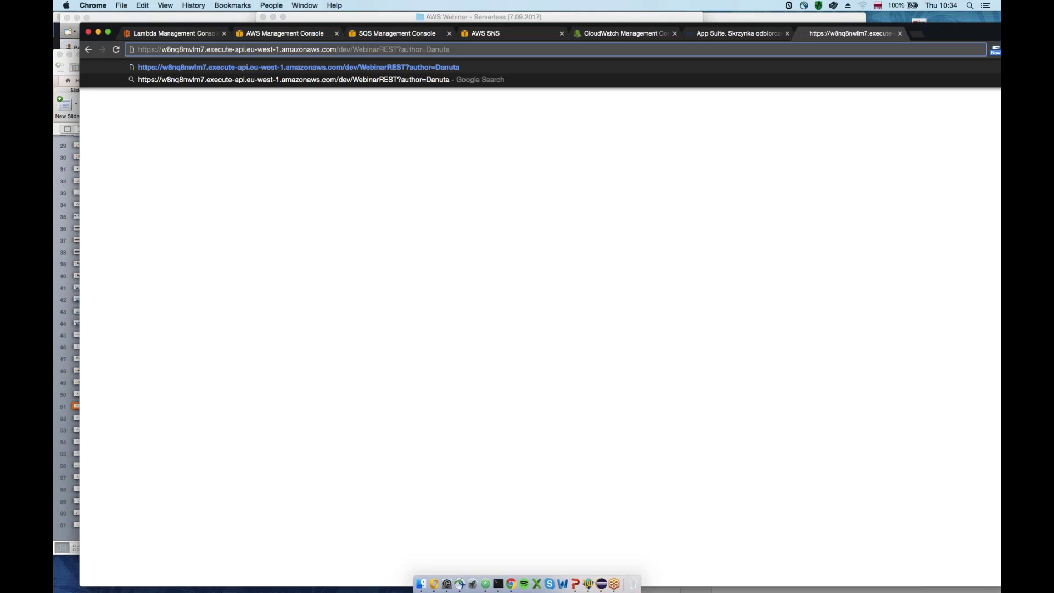
pyautogui.press('Return')
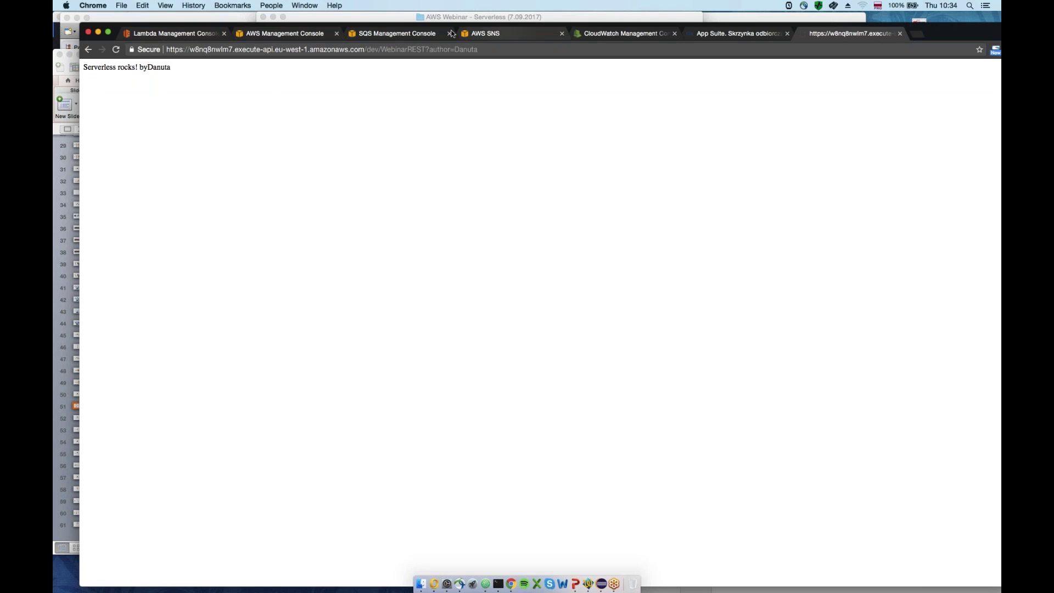
pyautogui.click(405, 34)
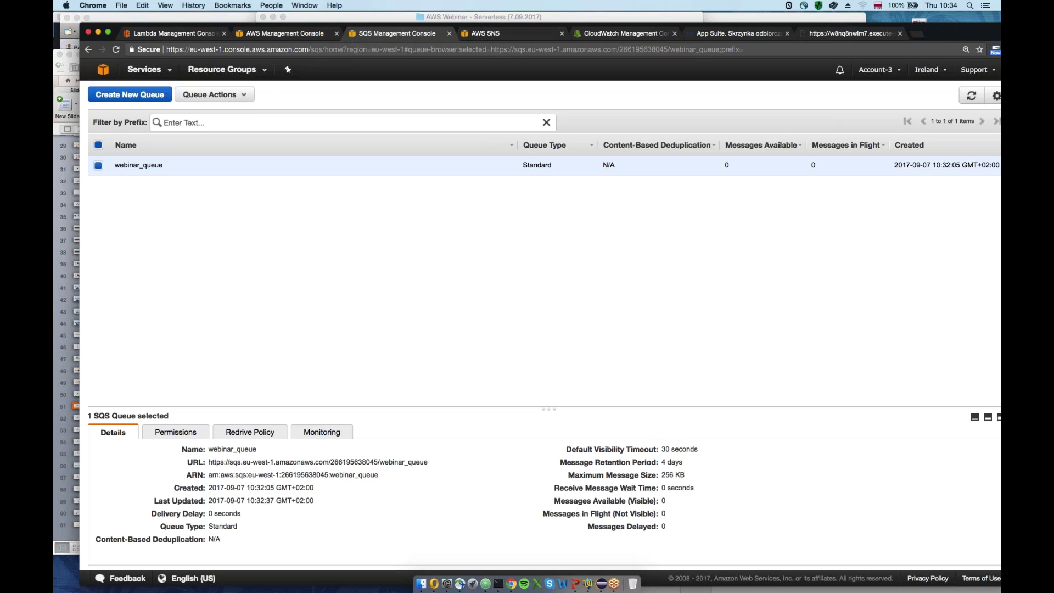
# Show the webinar_sns topic page with its email and sqs subscriptions
pyautogui.click(526, 36)
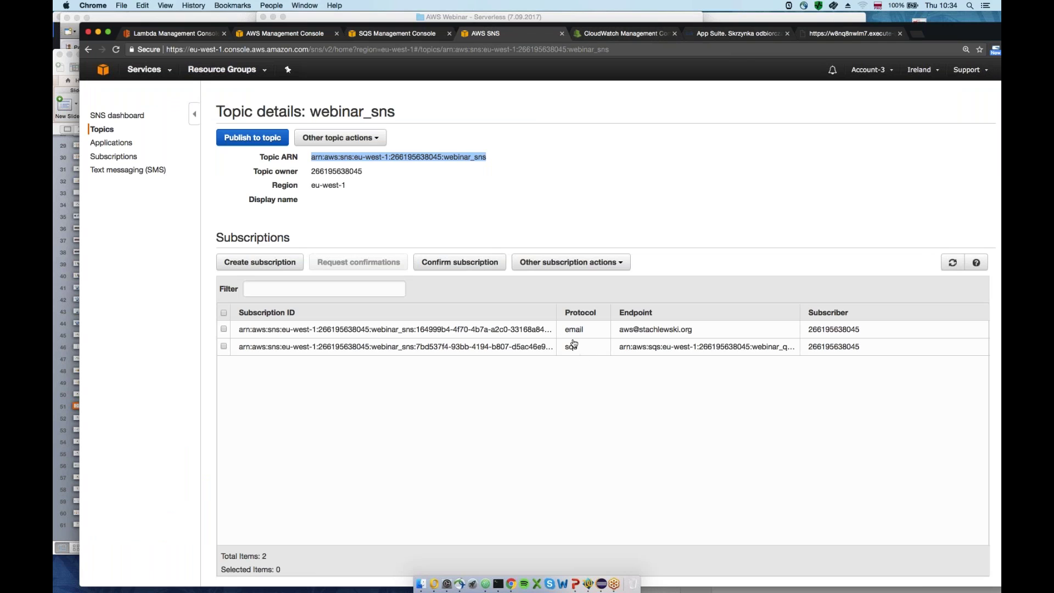
# Refresh the webmail inbox and read both new AWS Notification Message emails
pyautogui.click(711, 34)
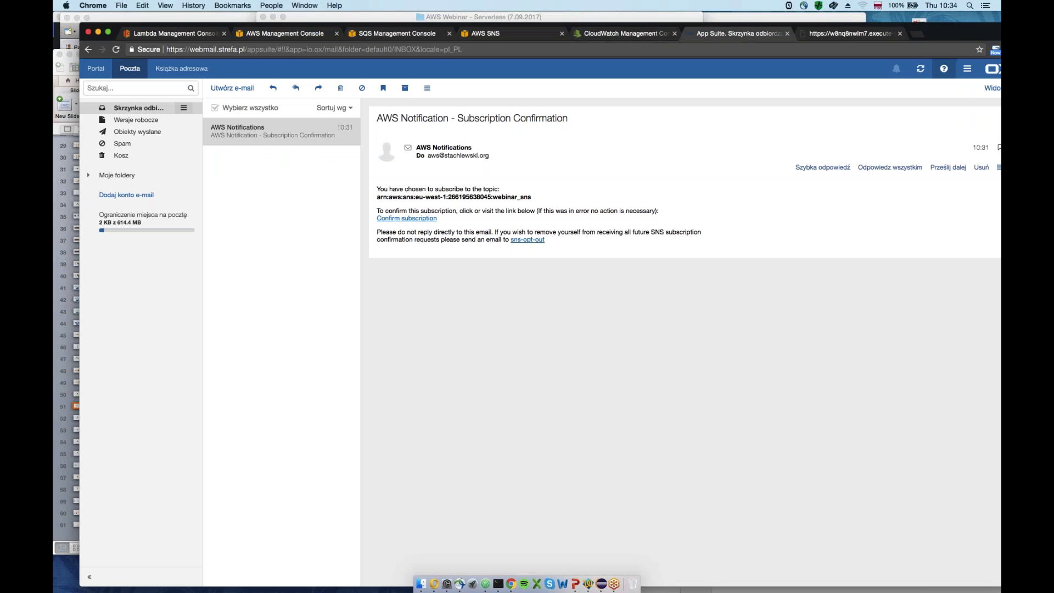
pyautogui.click(923, 67)
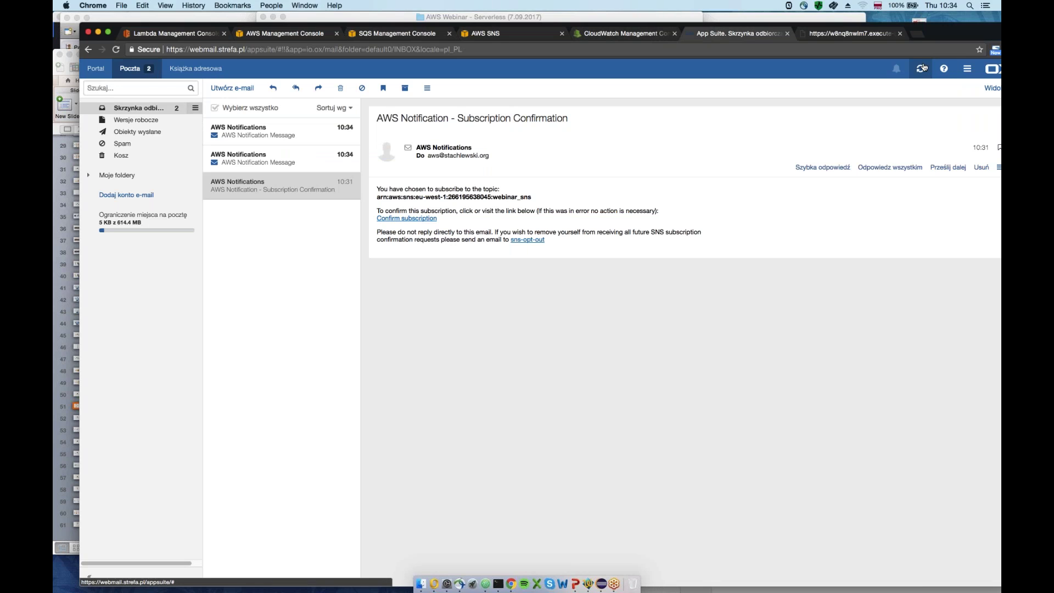
pyautogui.click(268, 136)
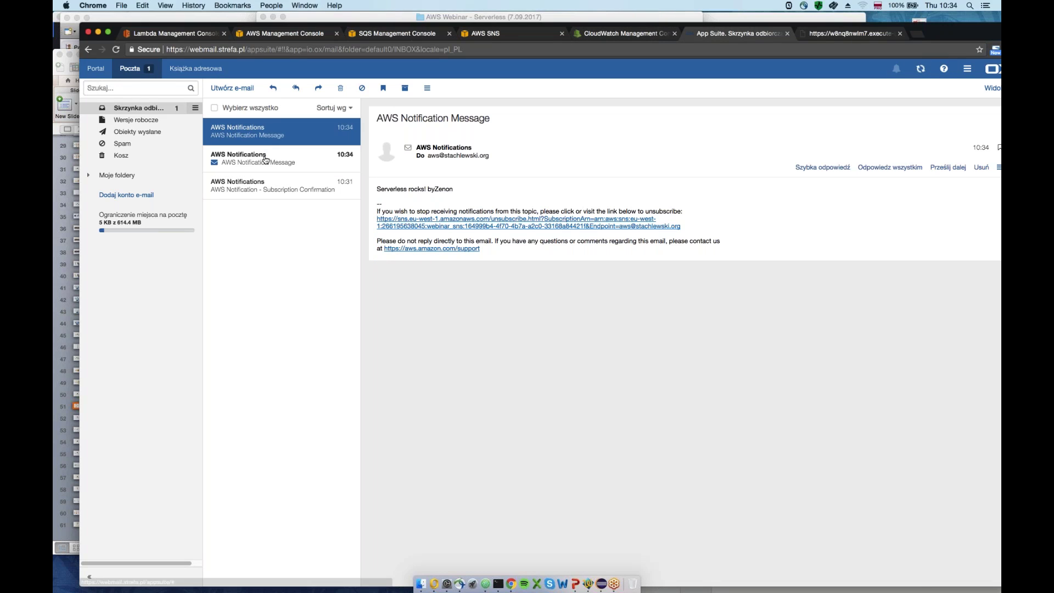
pyautogui.click(268, 152)
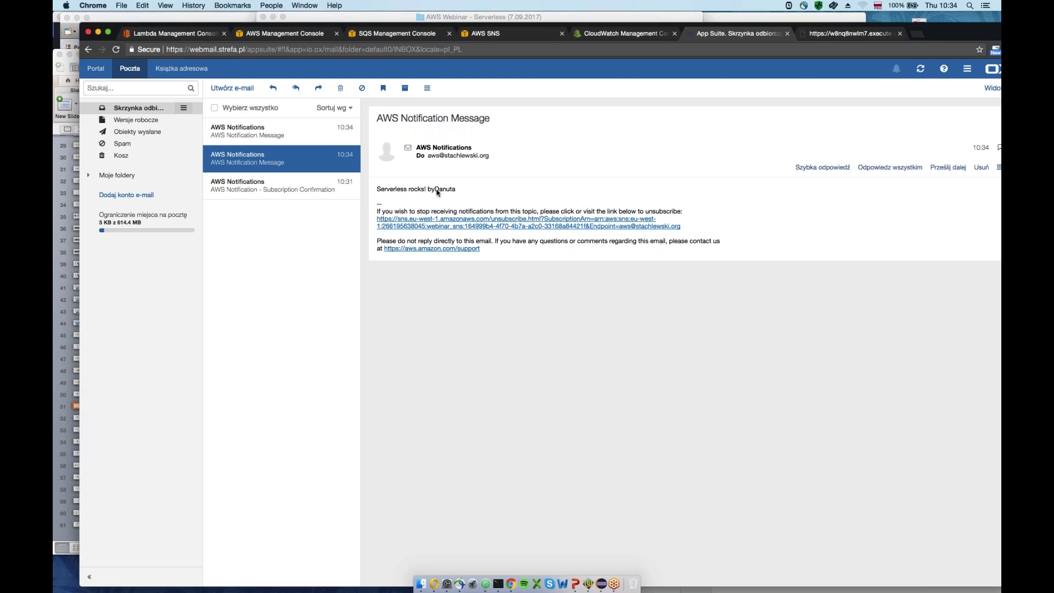
pyautogui.click(280, 138)
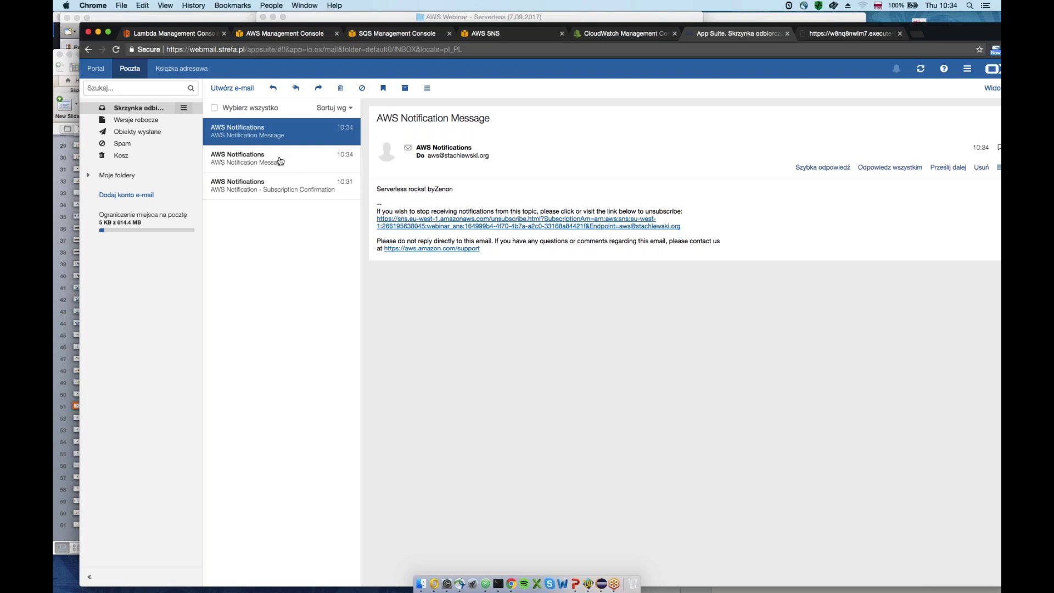
pyautogui.click(278, 159)
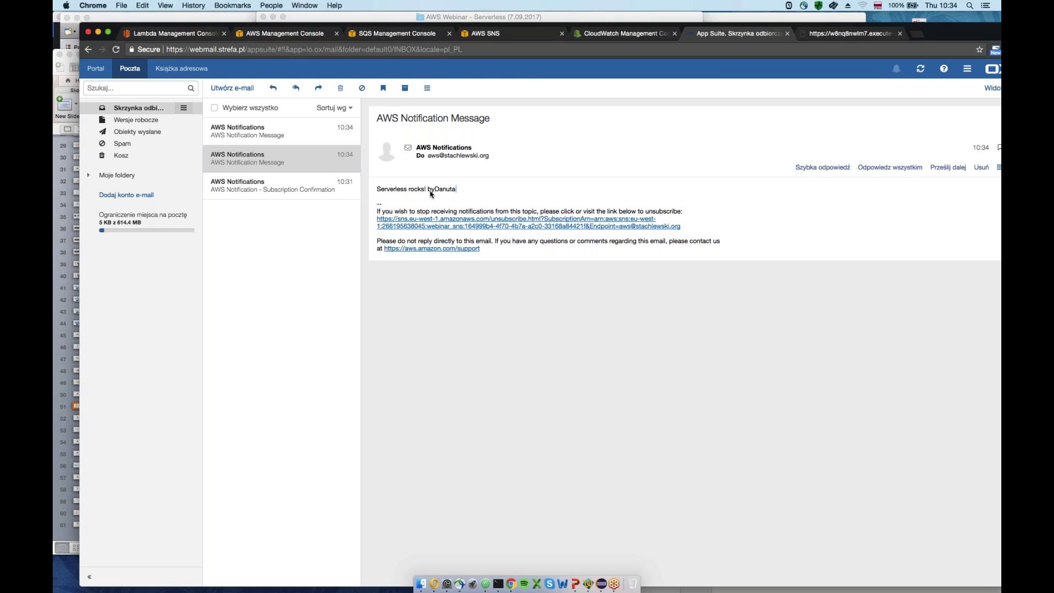
# Highlight the message body, then refresh webinar_queue to show 2 messages available
pyautogui.tripleClick(431, 190)
pyautogui.click(401, 34)
pyautogui.click(971, 96)
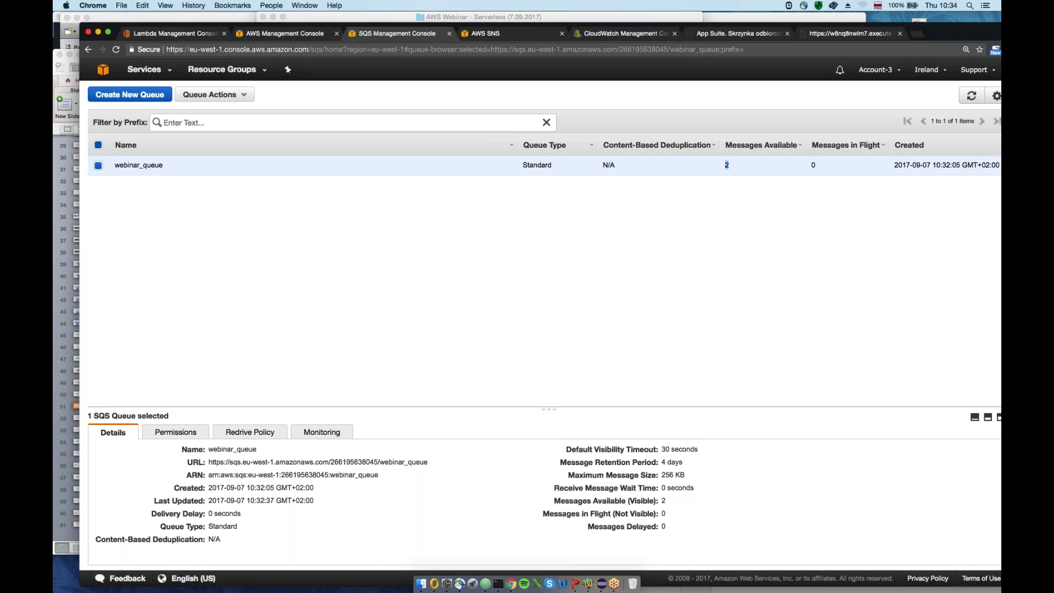
pyautogui.click(242, 96)
pyautogui.click(242, 96)
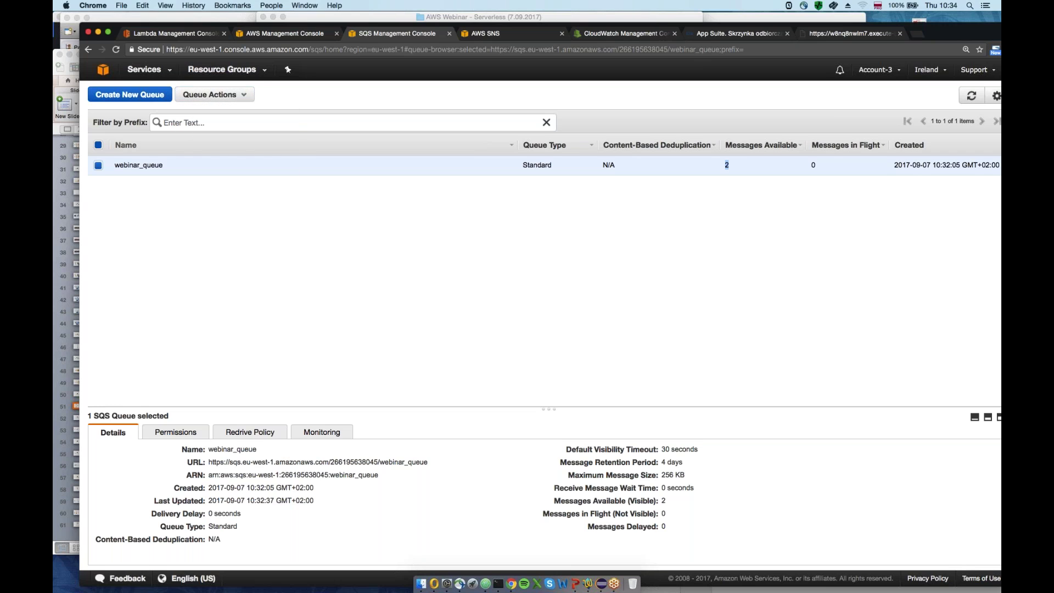
pyautogui.click(242, 96)
pyautogui.click(220, 125)
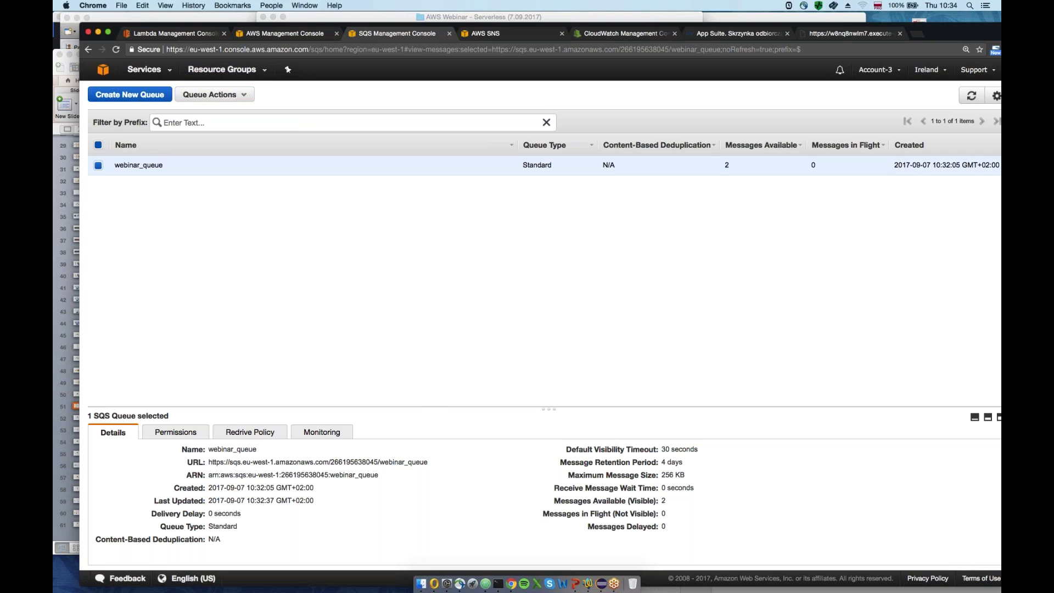
pyautogui.click(659, 419)
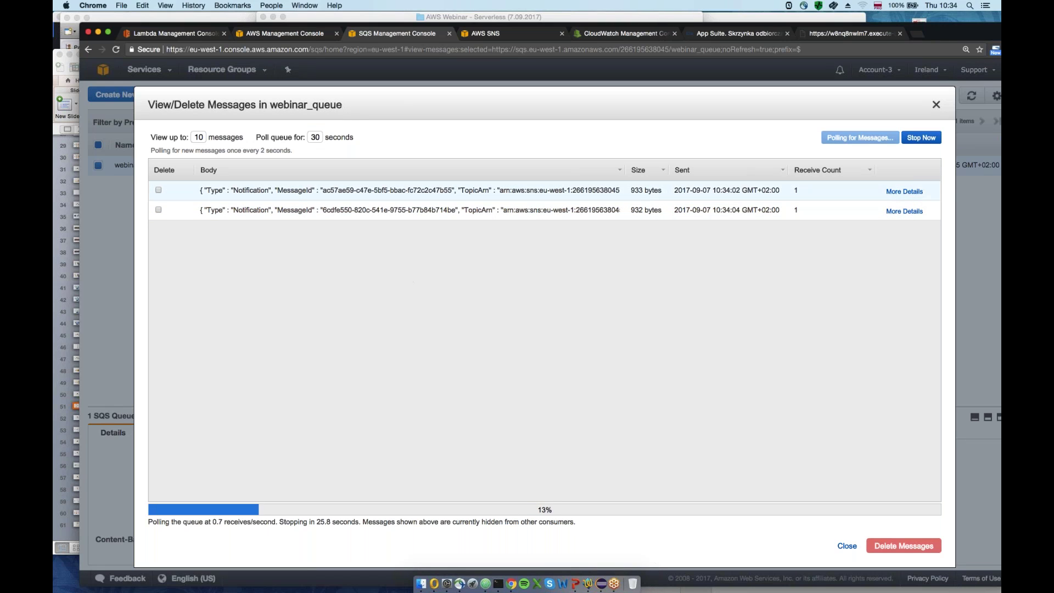
pyautogui.click(159, 190)
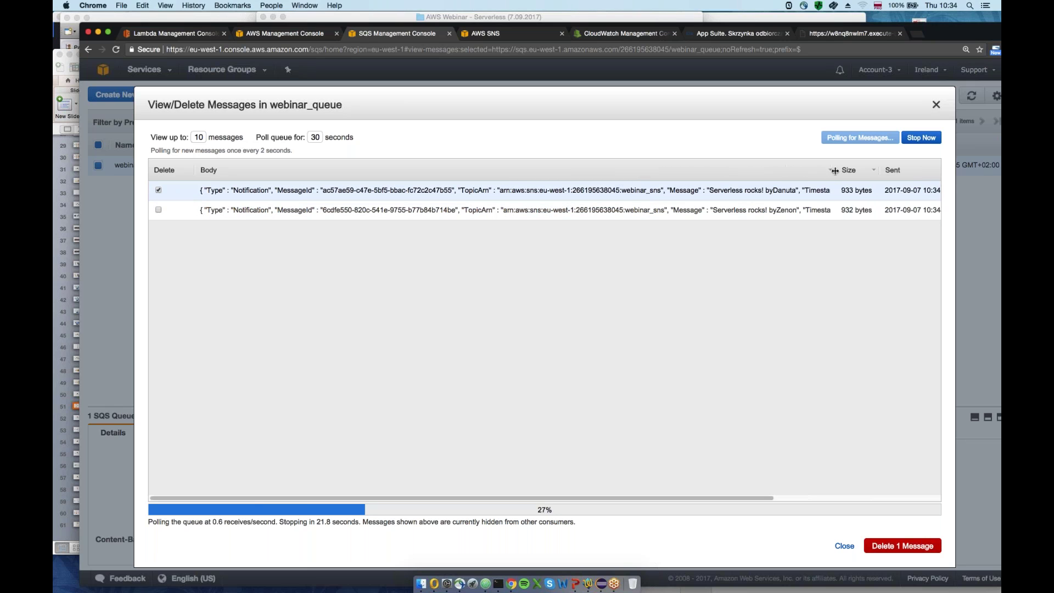
pyautogui.press('Escape')
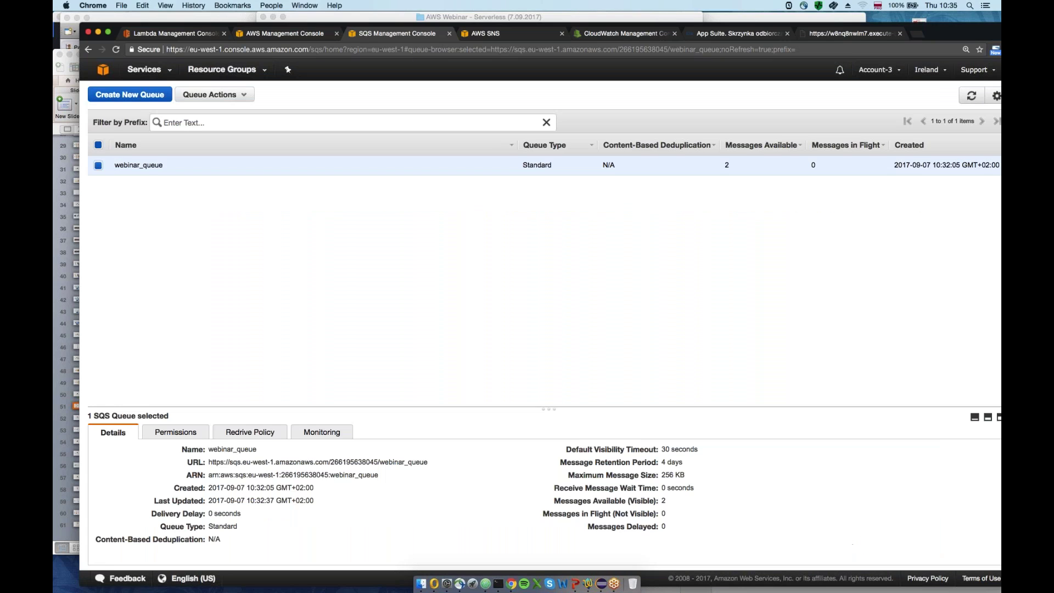
# Bring the webinar PowerPoint deck forward and play slide 51's API Gateway–Lambda–SNS architecture diagram full-screen
pyautogui.click(259, 35)
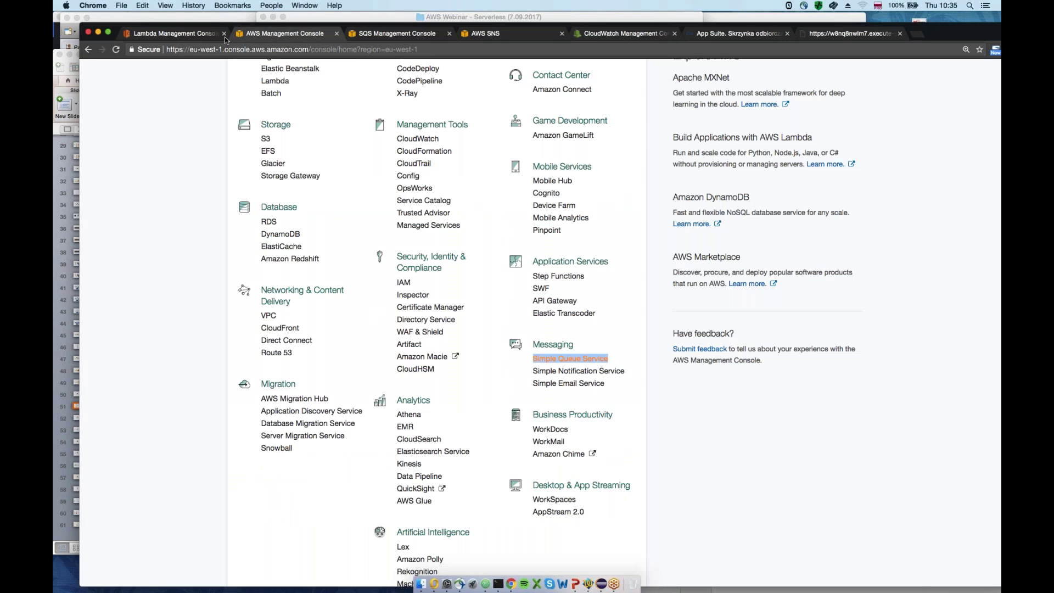
pyautogui.click(225, 37)
pyautogui.click(579, 589)
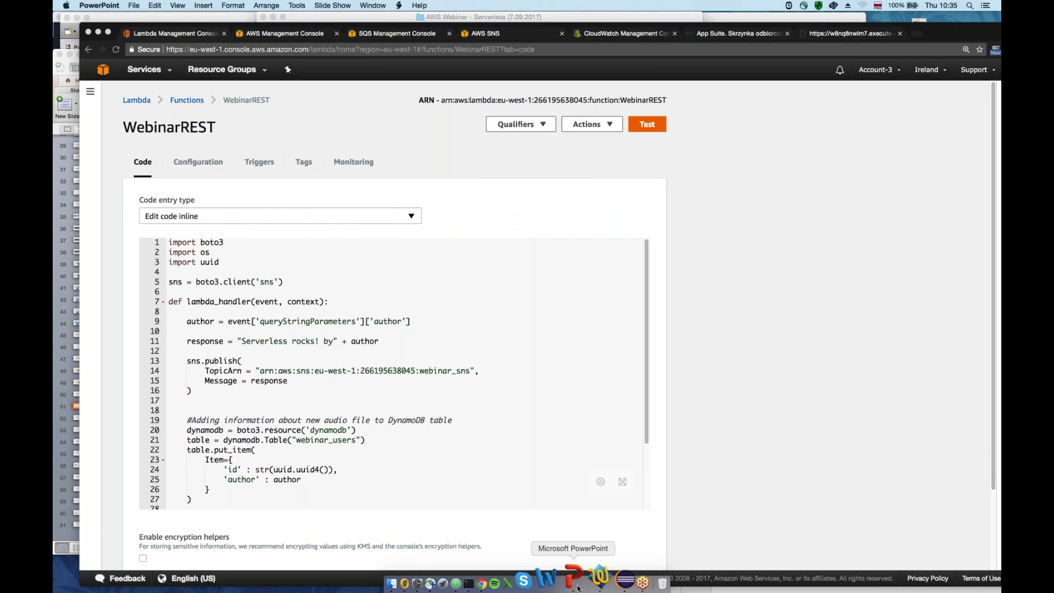
pyautogui.click(345, 5)
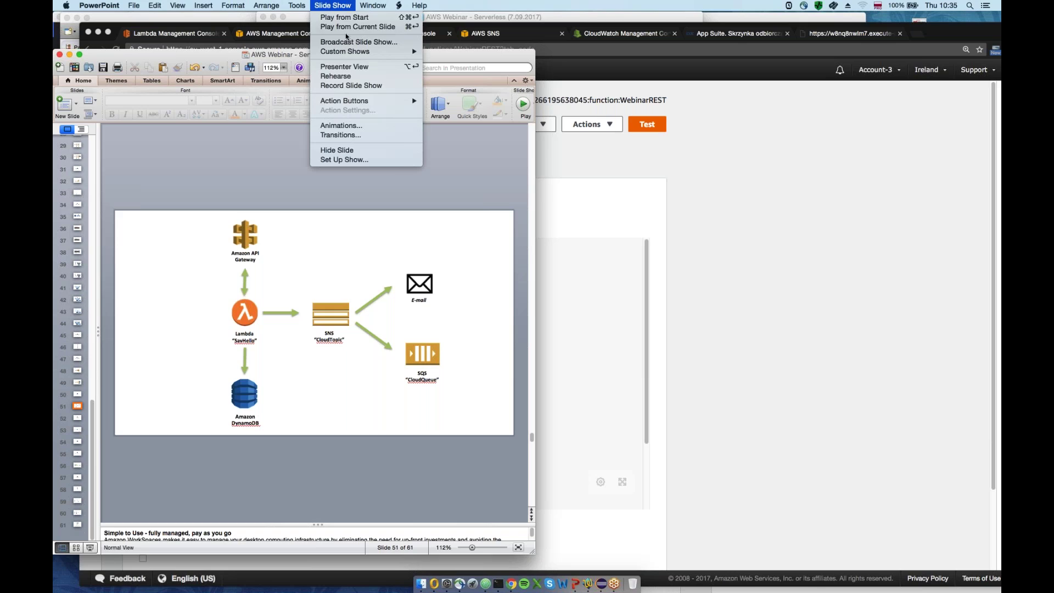
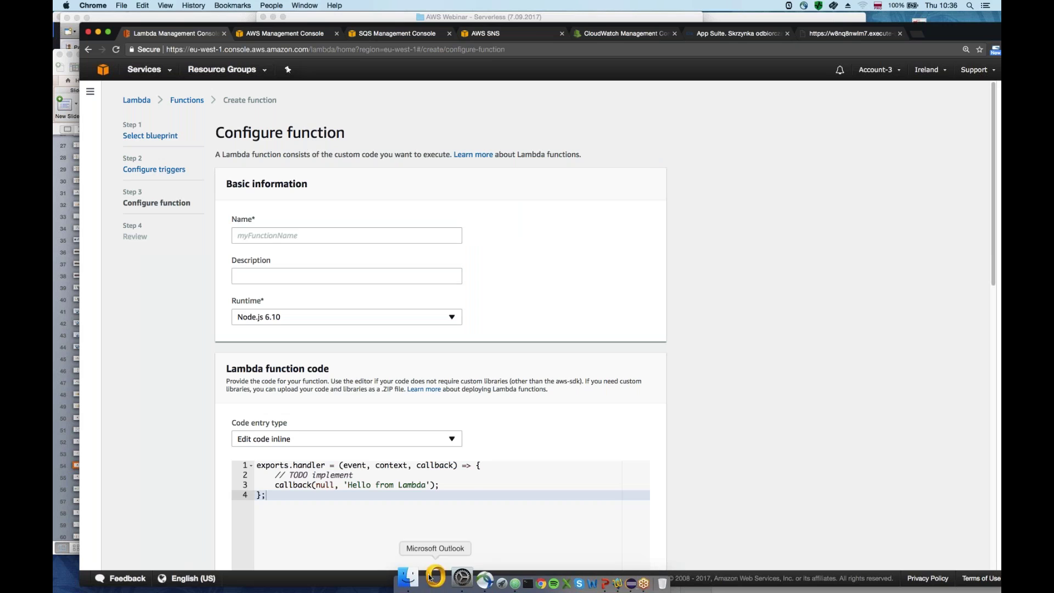
# Copy all the Python code from demo8 - stepfunction.py in TextWrangler
pyautogui.click(421, 583)
pyautogui.doubleClick(418, 231)
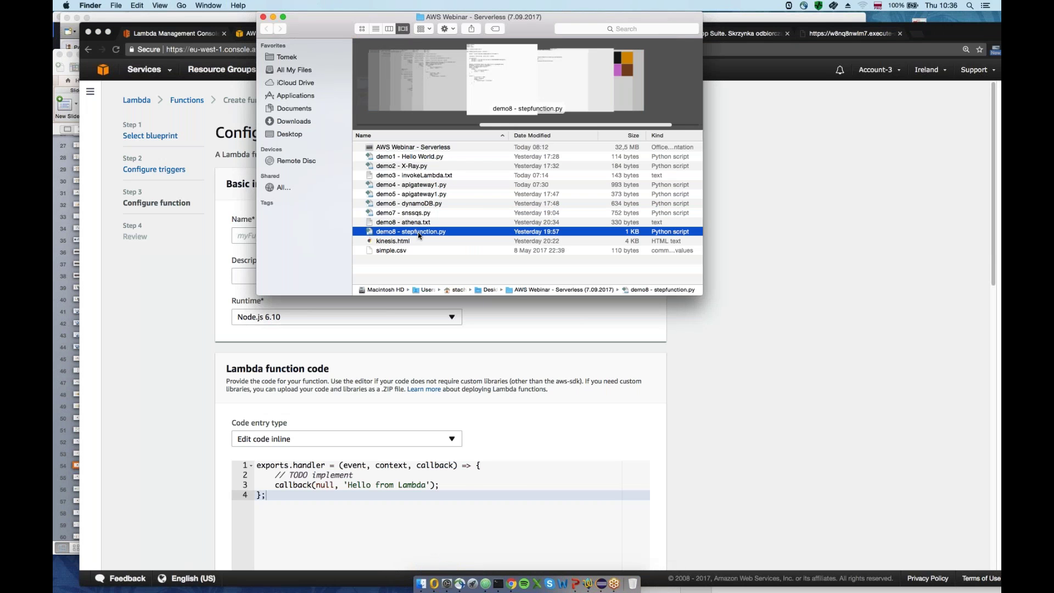
pyautogui.press('super+a')
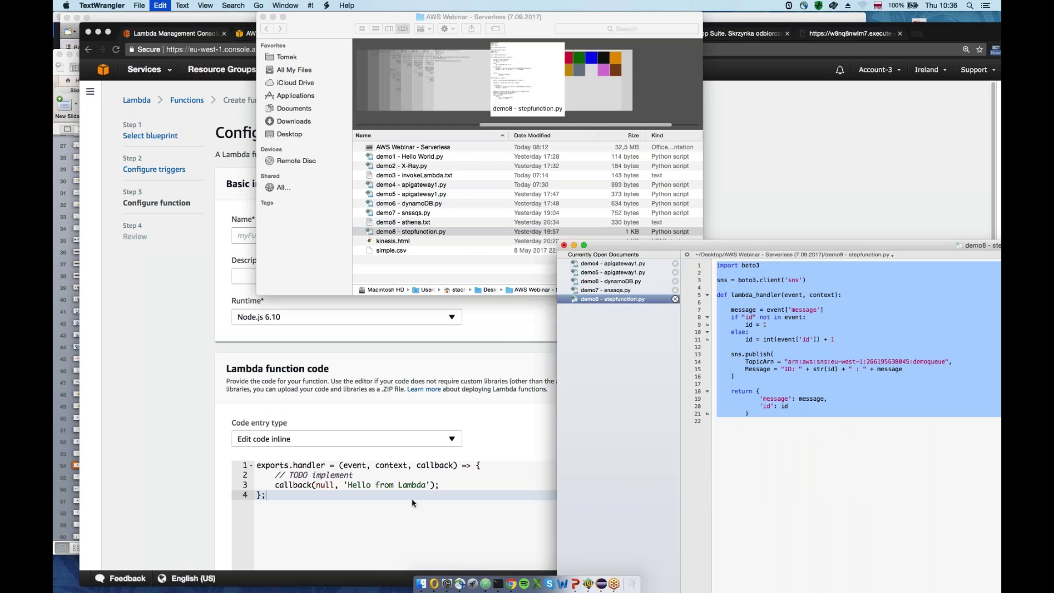
pyautogui.press('super+c')
# Paste the code over the Lambda inline template and name the function StepFunctionExample
pyautogui.press('super+Tab')
pyautogui.scroll(-2, 439, 330)
pyautogui.press('super+a')
pyautogui.press('super+v')
pyautogui.scroll(-1, 219, 369)
pyautogui.scroll(3, 247, 302)
pyautogui.click(260, 231)
pyautogui.write('StepFunctionExample')
# Start a new function from scratch, skipping triggers, named StepFunctionExample
pyautogui.click(309, 494)
pyautogui.hotkey('ctrl', 'a')
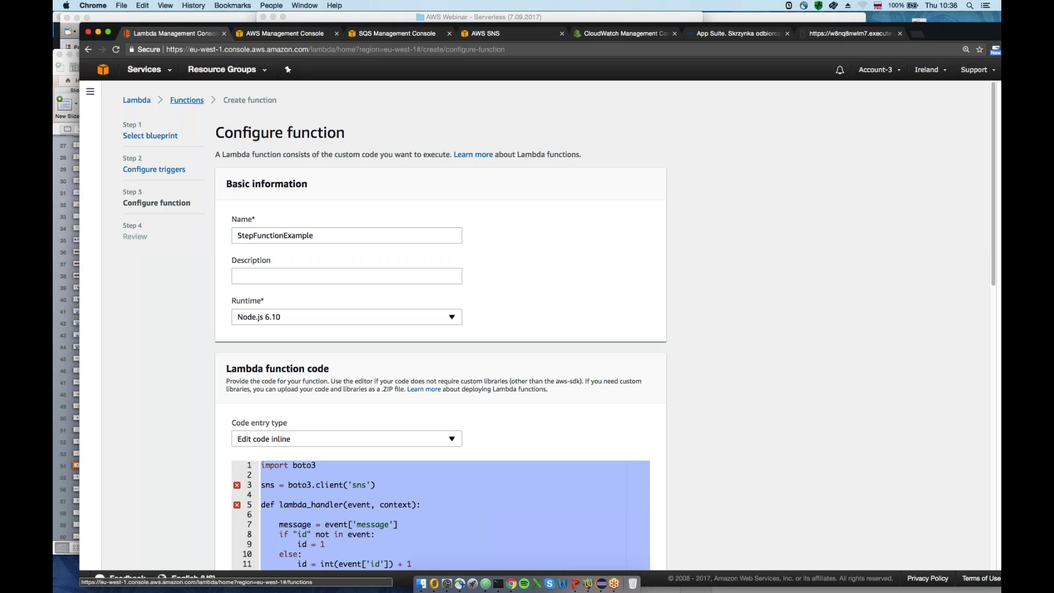
pyautogui.click(186, 100)
pyautogui.click(137, 100)
pyautogui.click(272, 196)
pyautogui.click(606, 208)
pyautogui.click(642, 284)
pyautogui.click(439, 231)
pyautogui.write('StepFunct')
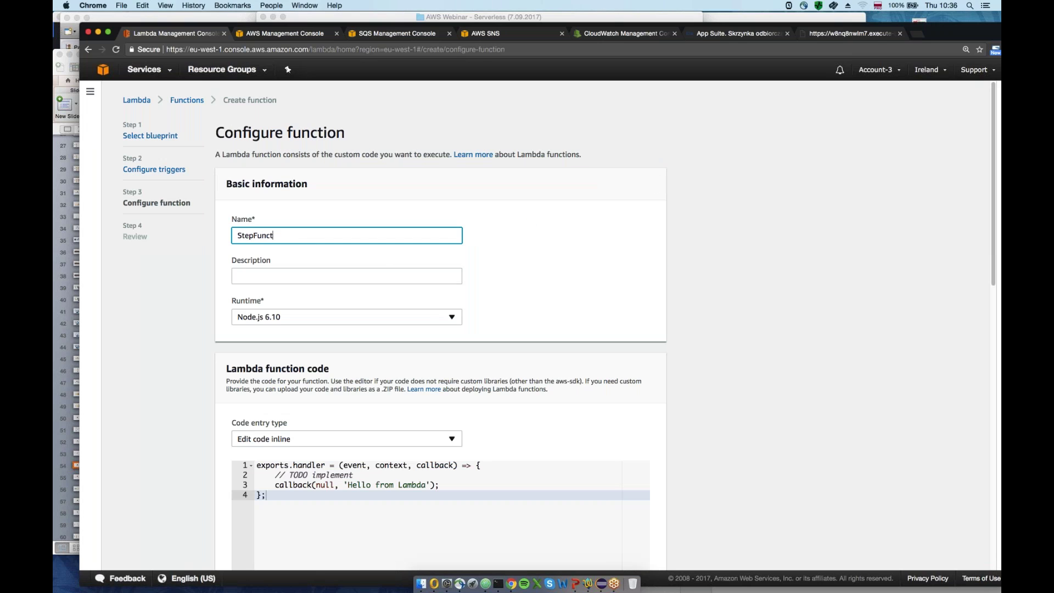
pyautogui.write('ionExample')
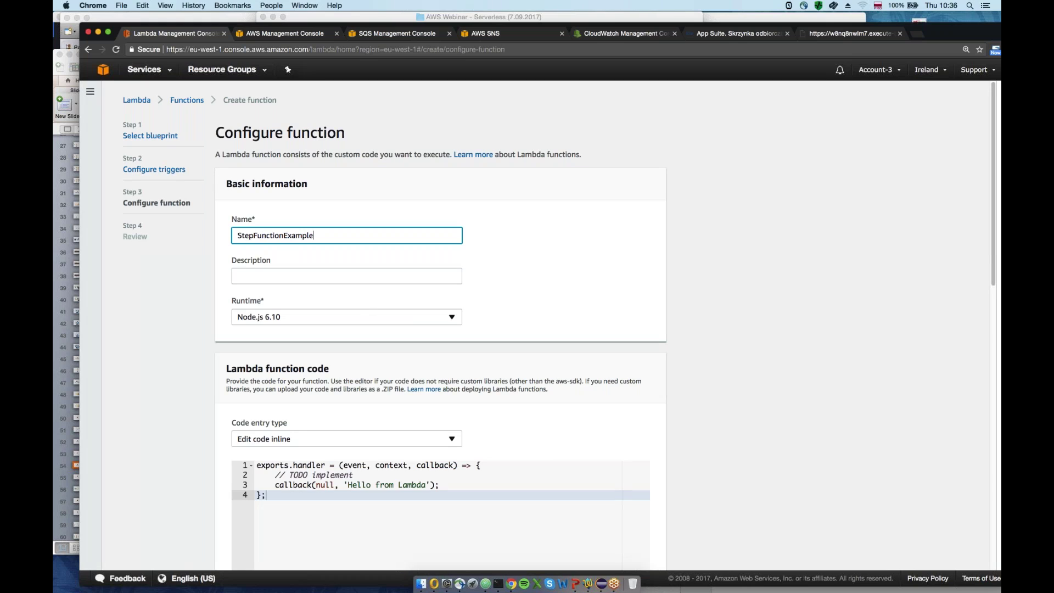
# Set the runtime to Python 2.7 and paste in the SNS-publishing code
pyautogui.click(384, 317)
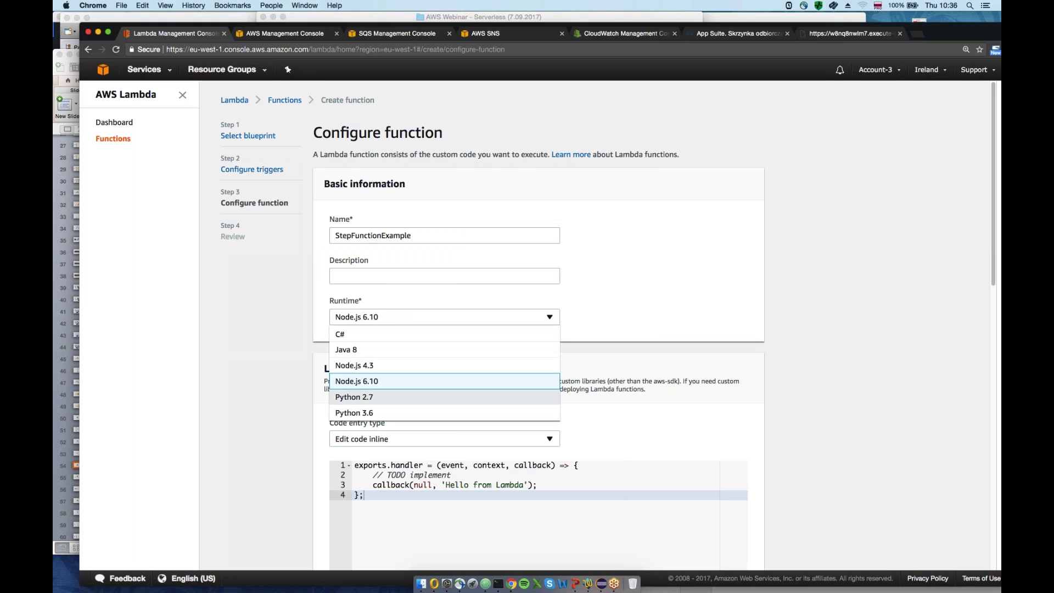
pyautogui.click(361, 399)
pyautogui.scroll(-2, 361, 399)
pyautogui.hotkey('ctrl', 'a')
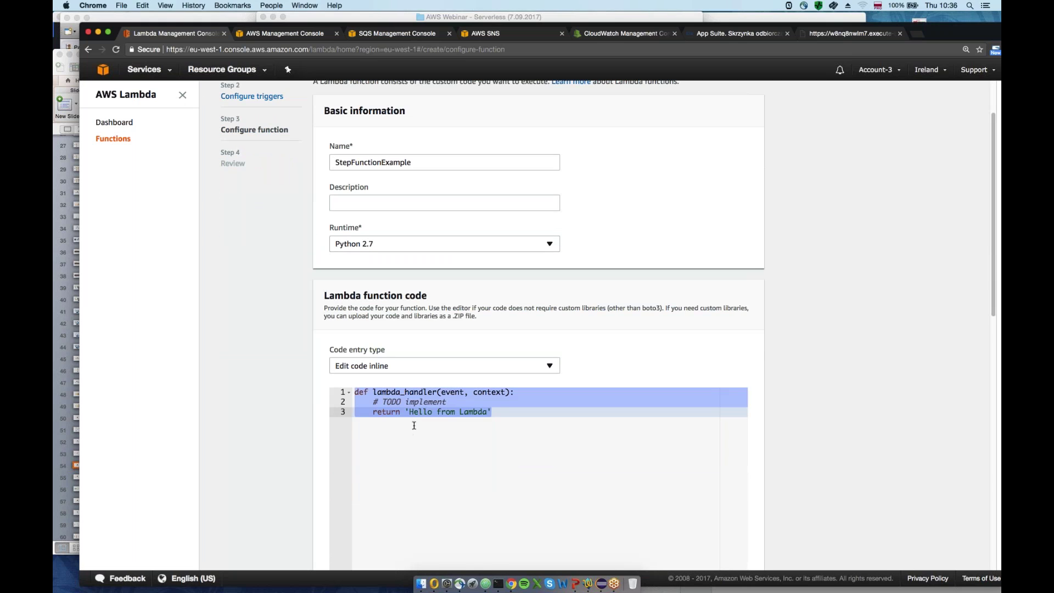
pyautogui.hotkey('ctrl', 'v')
# Review the handler's message key, id check, id increment and default id of 1
pyautogui.moveTo(672, 24); pyautogui.dragTo(610, 14)
pyautogui.scroll(-3, 391, 311)
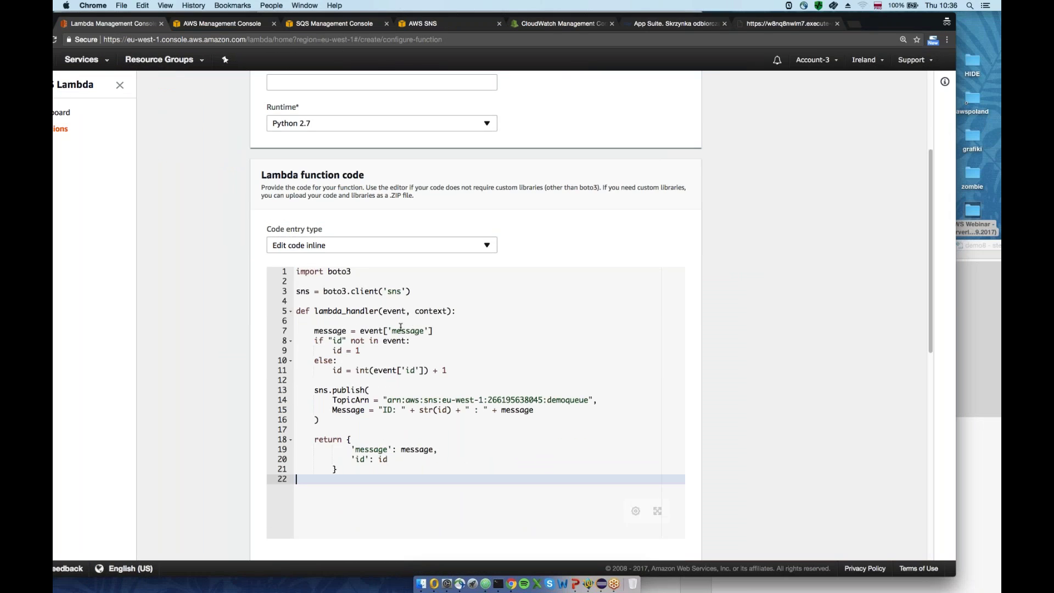
pyautogui.moveTo(392, 331); pyautogui.dragTo(424, 330)
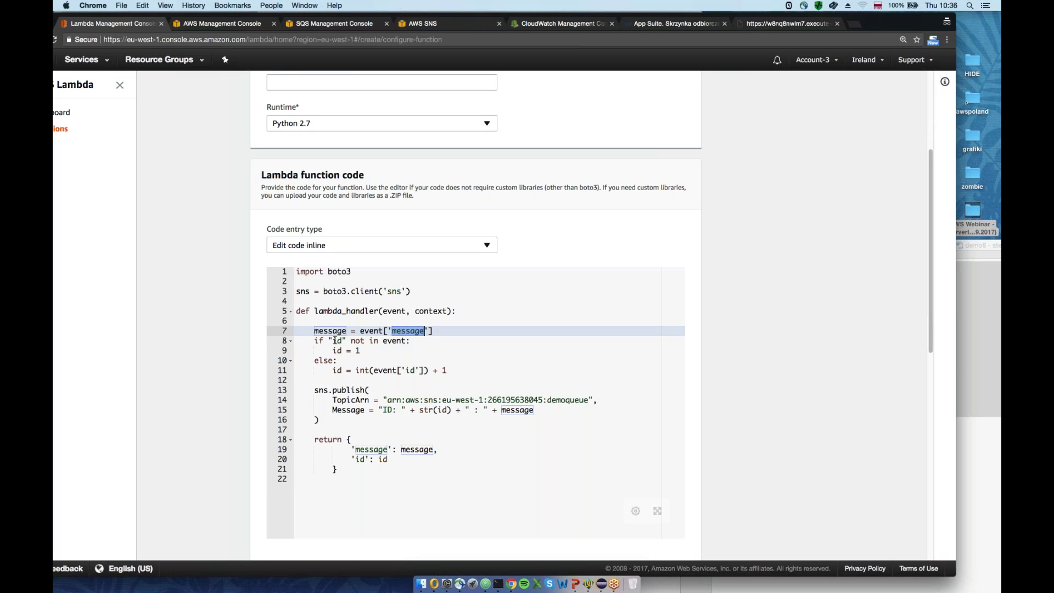
pyautogui.doubleClick(335, 340)
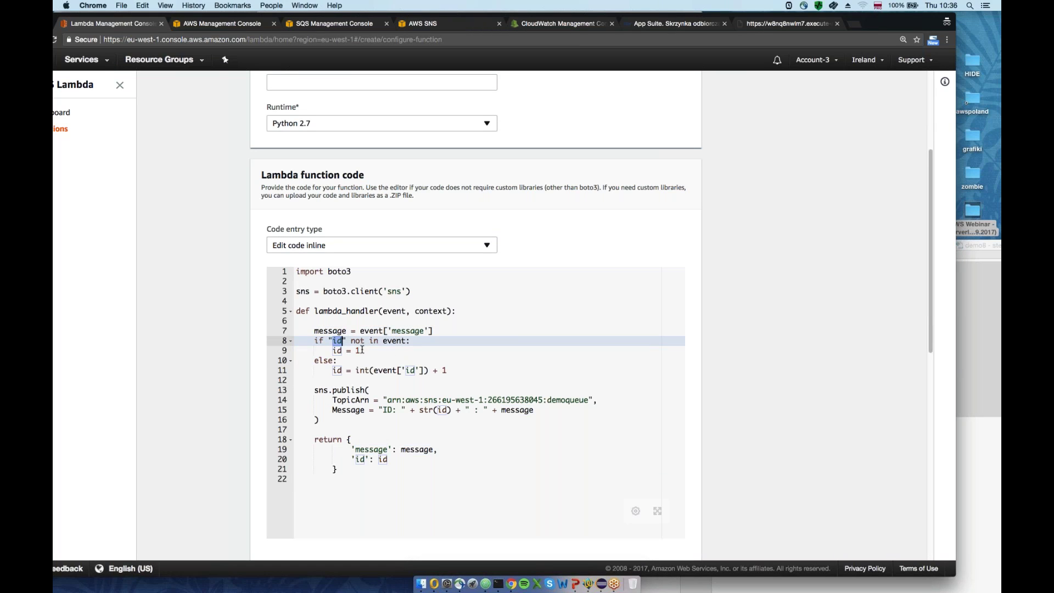
pyautogui.click(390, 312)
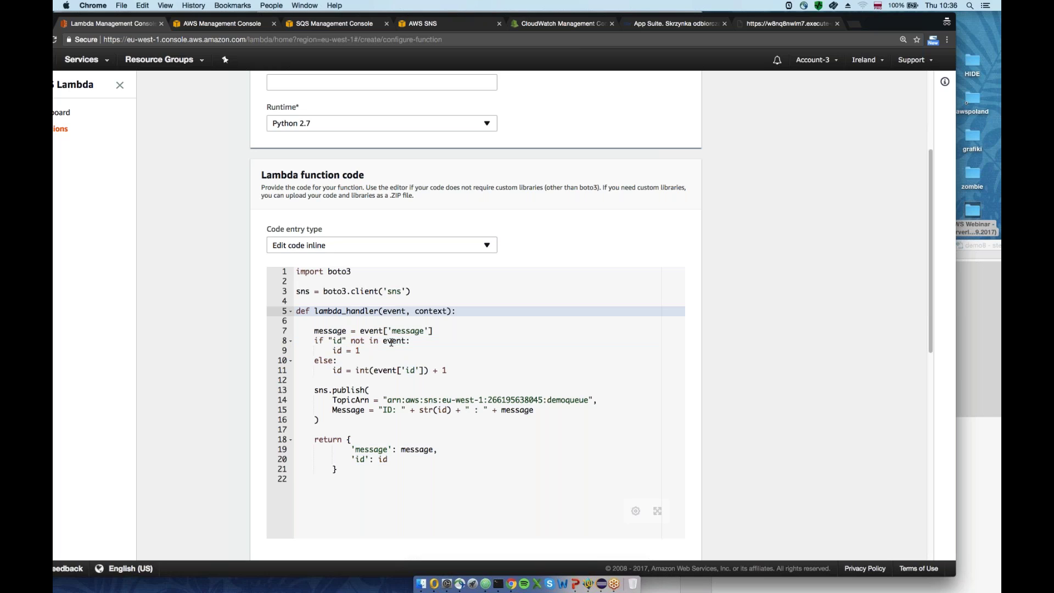
pyautogui.moveTo(447, 370); pyautogui.dragTo(361, 351)
pyautogui.doubleClick(357, 350)
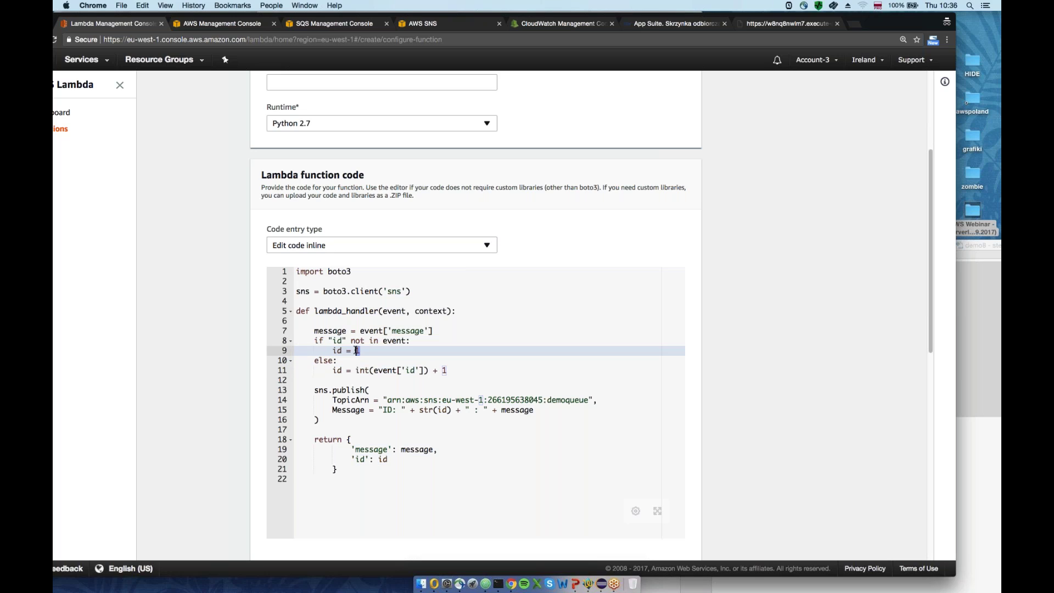
pyautogui.scroll(-1, 335, 399)
pyautogui.moveTo(319, 406); pyautogui.dragTo(296, 376)
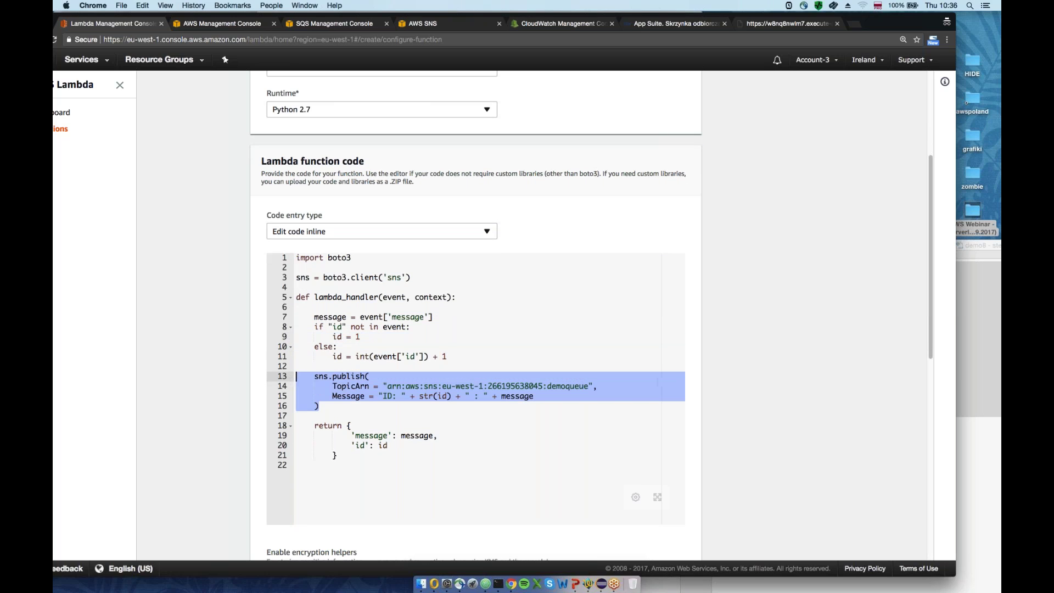
# Copy the webinar_sns topic ARN from the SNS topic details
pyautogui.click(431, 25)
pyautogui.moveTo(425, 147); pyautogui.dragTo(253, 149)
pyautogui.press('super+c')
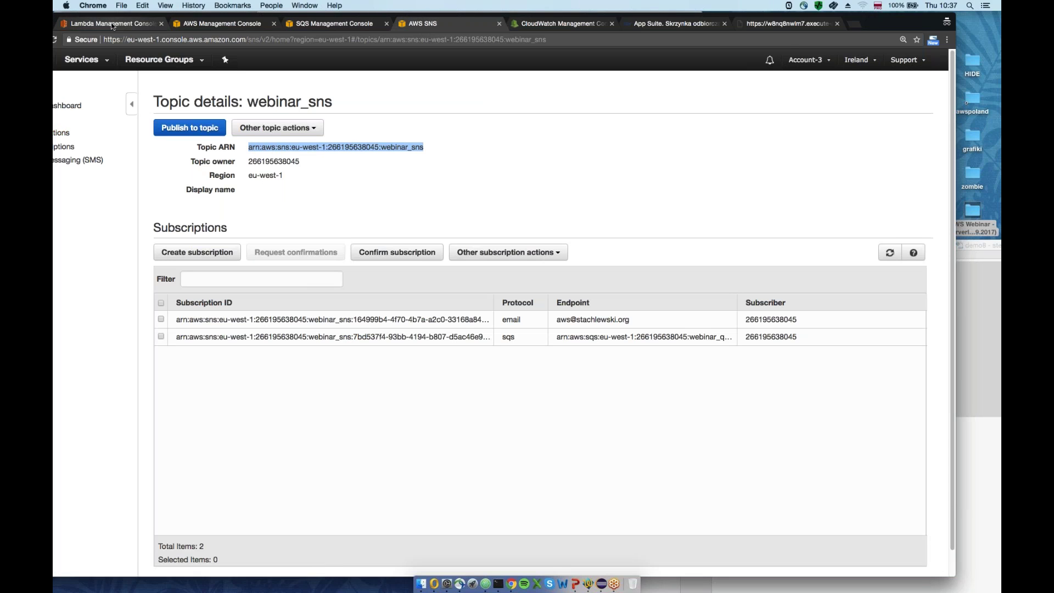
# Replace the demoqueue TopicArn on line 14 with the webinar_sns ARN
pyautogui.click(111, 23)
pyautogui.click(196, 25)
pyautogui.click(112, 23)
pyautogui.moveTo(387, 386); pyautogui.dragTo(589, 385)
pyautogui.press('super+v')
pyautogui.scroll(-1, 360, 446)
pyautogui.moveTo(359, 446); pyautogui.dragTo(297, 412)
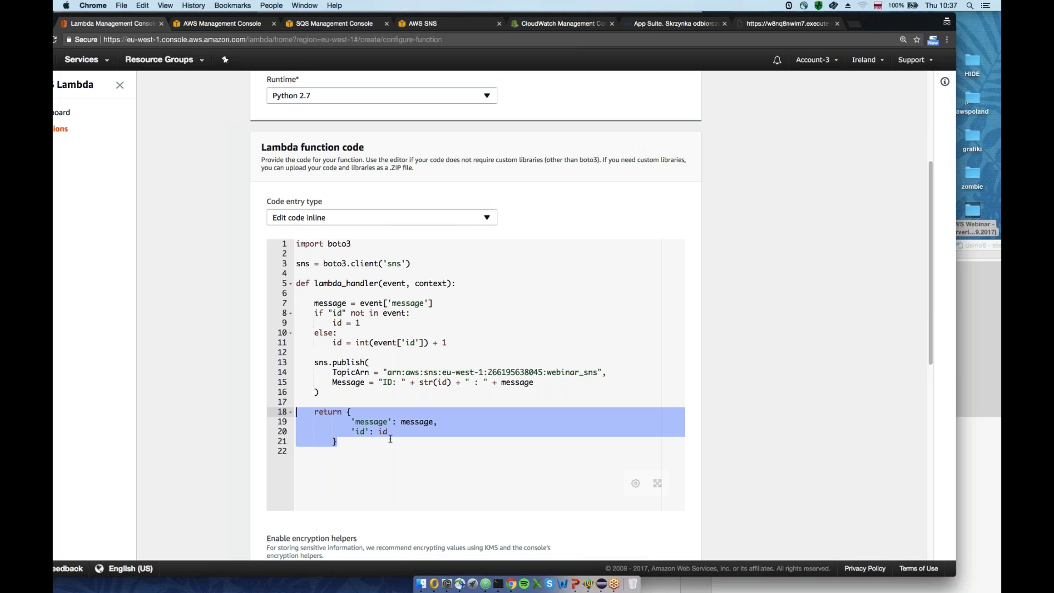
# Inspect the handler's return block and the returned id value on line 20
pyautogui.click(379, 422)
pyautogui.click(356, 431)
pyautogui.hotkey('shift', 'Right')
pyautogui.hotkey('shift', 'Right')
pyautogui.hotkey('shift', 'Right')
pyautogui.hotkey('shift', 'Right')
pyautogui.hotkey('shift', 'Right')
pyautogui.hotkey('shift', 'Right')
pyautogui.hotkey('shift', 'Right')
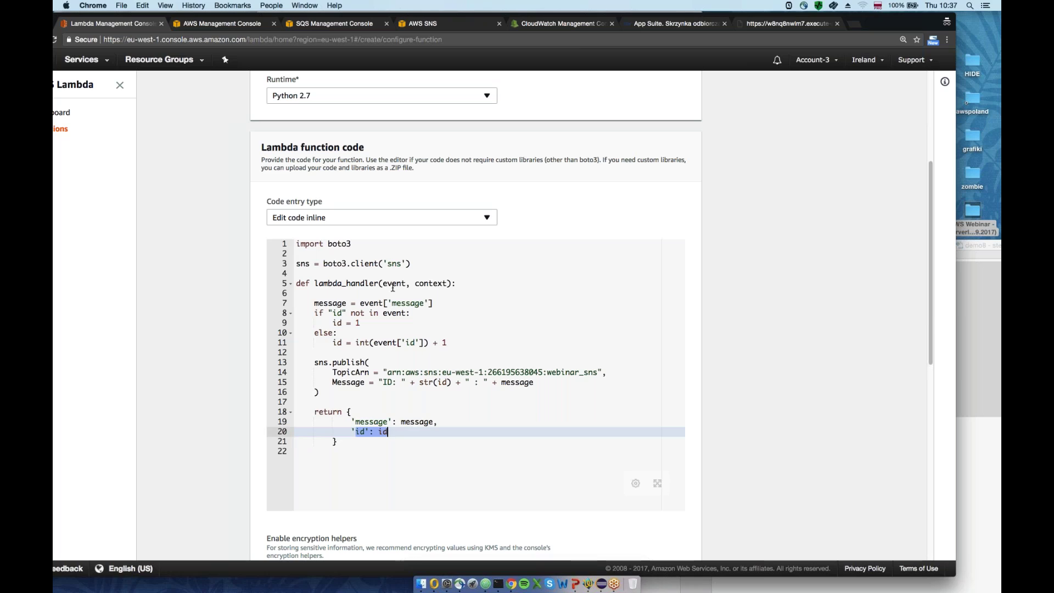
pyautogui.click(393, 283)
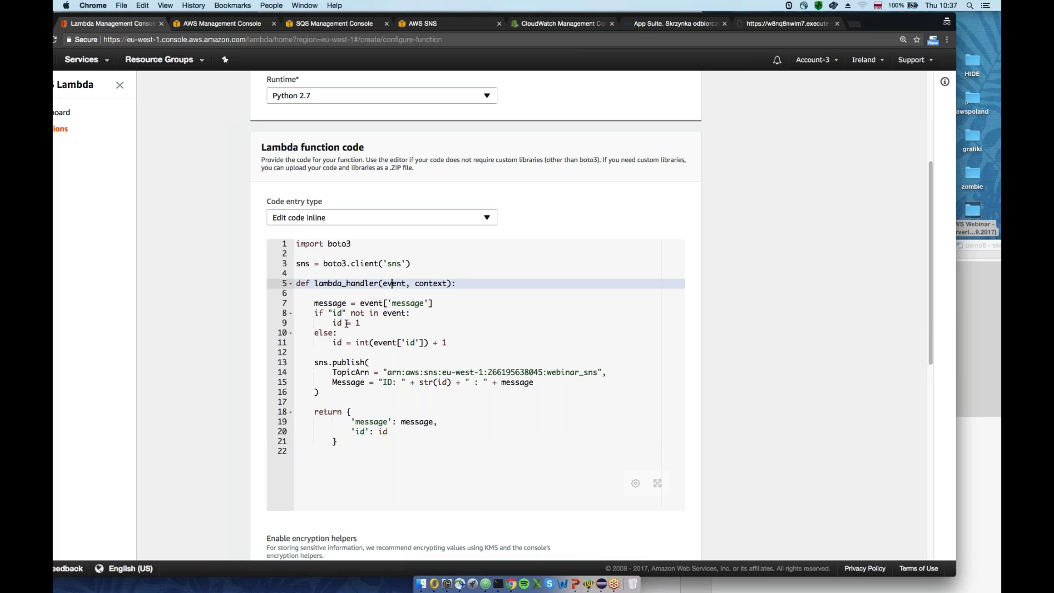
pyautogui.moveTo(372, 447); pyautogui.dragTo(296, 411)
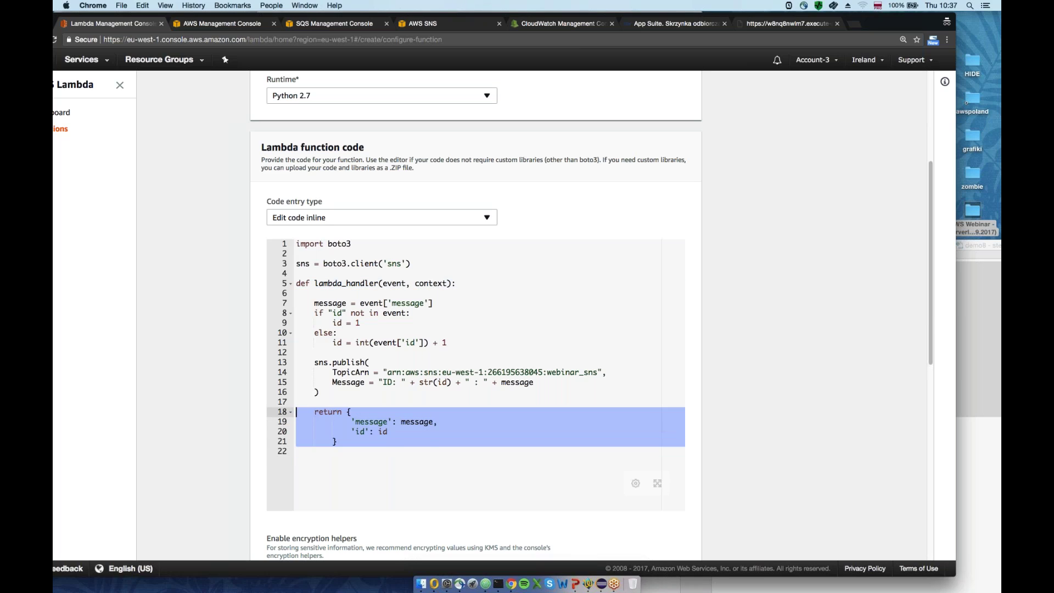
pyautogui.click(387, 431)
pyautogui.moveTo(388, 432); pyautogui.dragTo(366, 432)
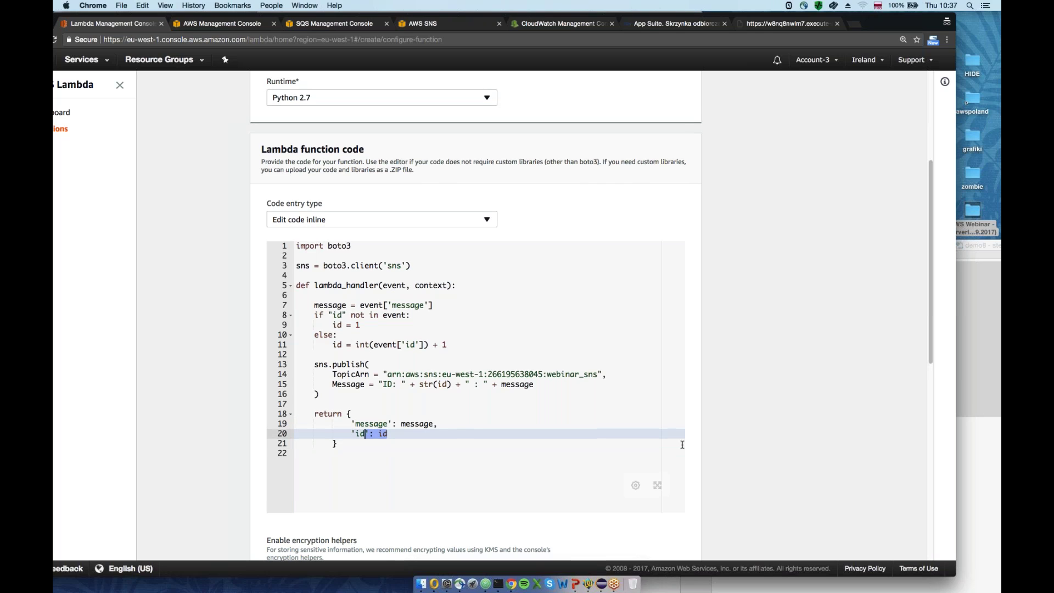
# Review and create StepFunctionExample with the existing LambdaRole role
pyautogui.scroll(2, 694, 412)
pyautogui.scroll(-5, 685, 449)
pyautogui.scroll(-10, 684, 449)
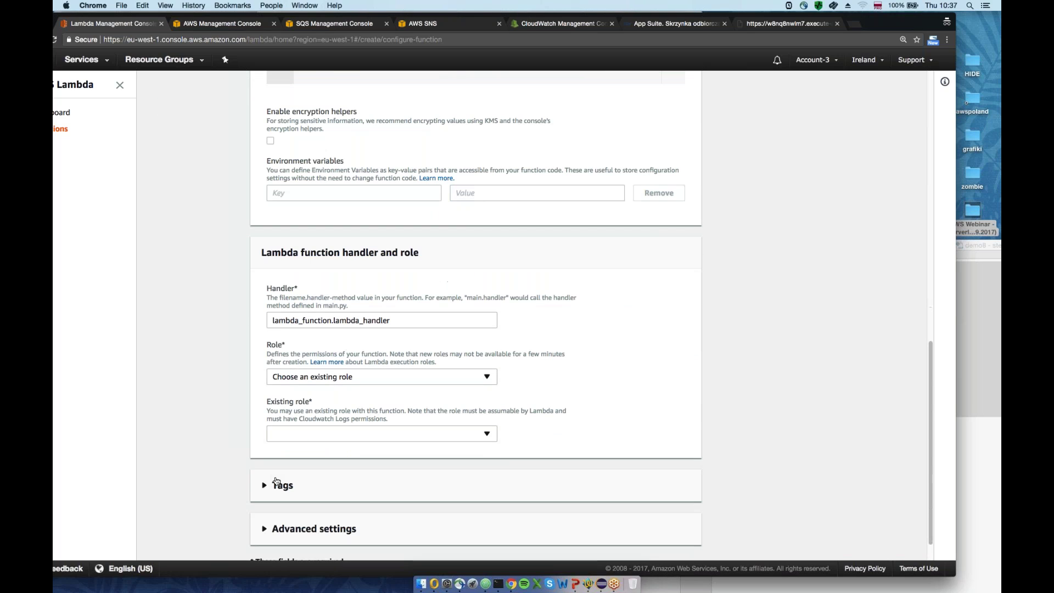
pyautogui.click(685, 541)
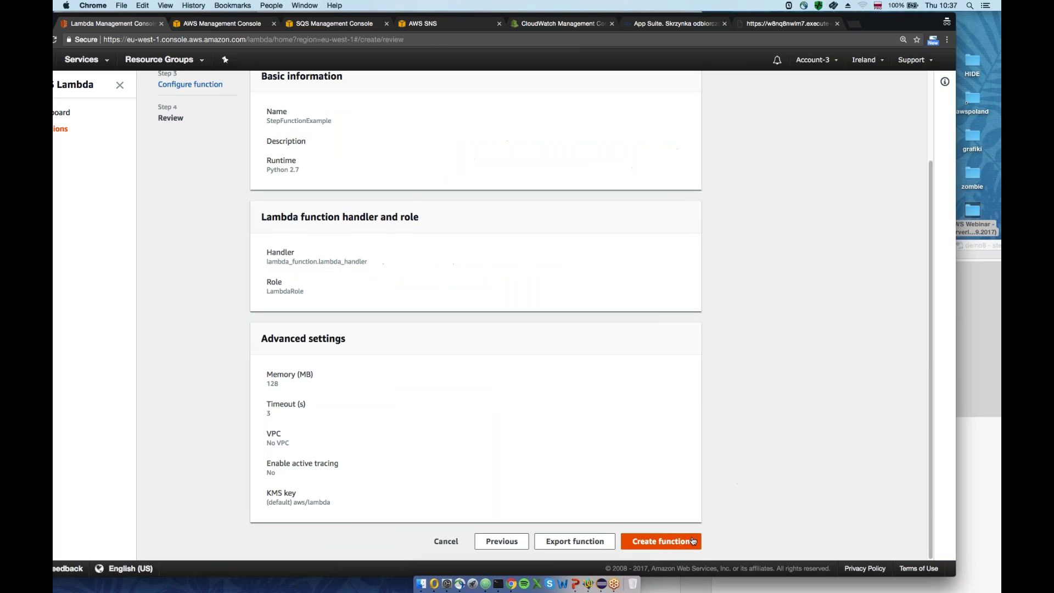
pyautogui.click(687, 541)
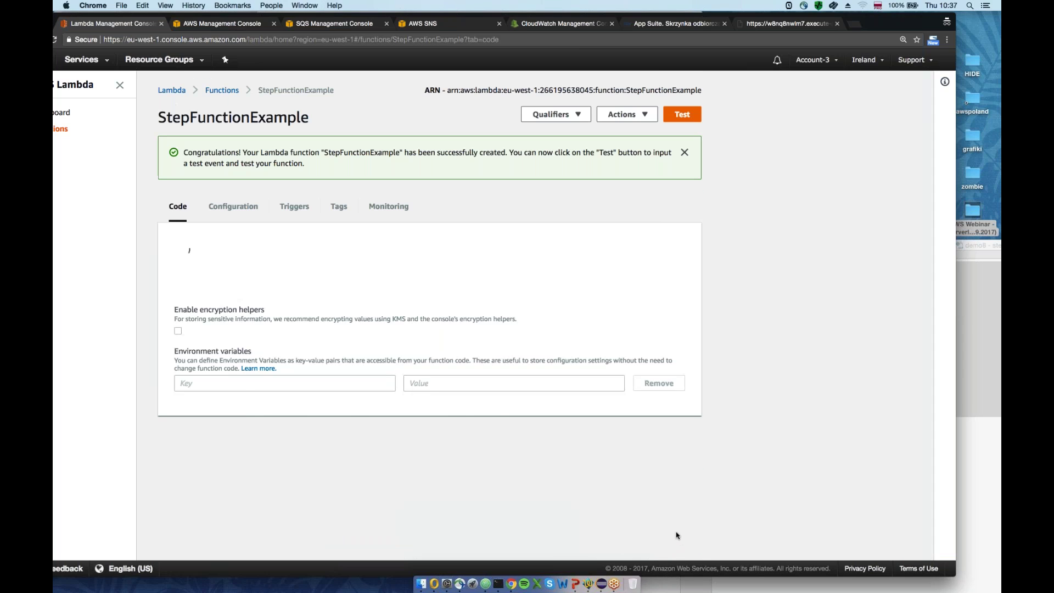
# Set the test event to a single key message with value 'raz dwa trzy'
pyautogui.click(627, 115)
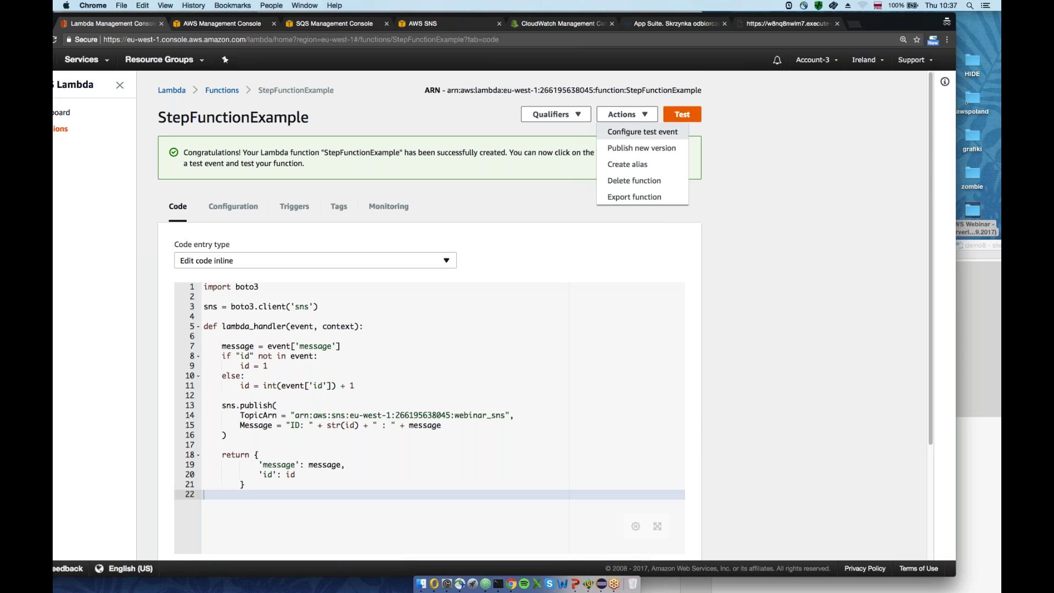
pyautogui.click(637, 136)
pyautogui.click(322, 230)
pyautogui.doubleClick(322, 231)
pyautogui.write('message')
pyautogui.doubleClick(376, 231)
pyautogui.write('raz dwa trzy",')
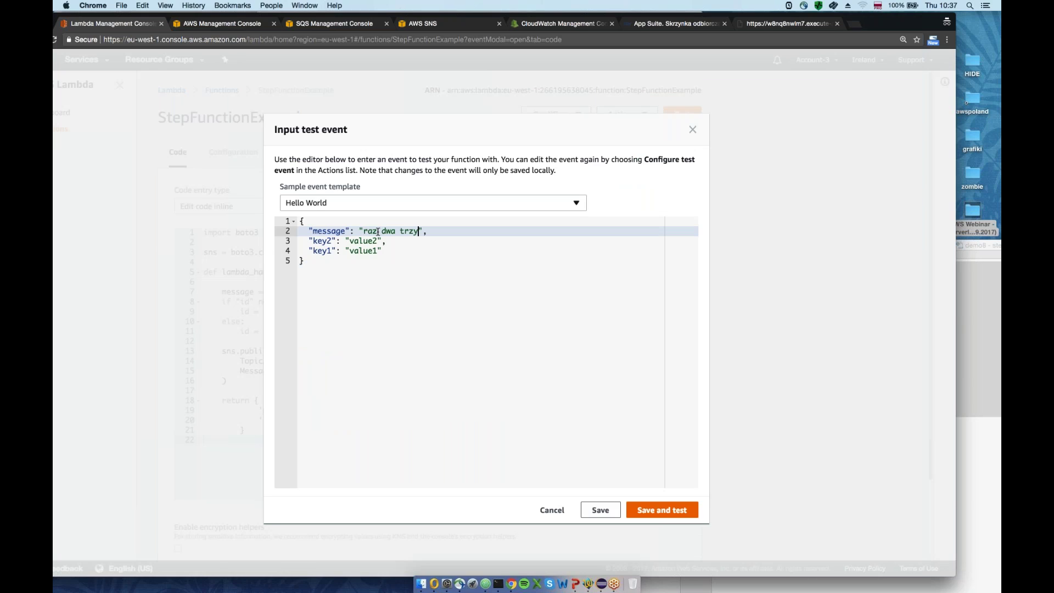
pyautogui.press('Down')
pyautogui.press('Down')
pyautogui.keyDown('shift'); pyautogui.click(423, 231); pyautogui.keyUp('shift')
pyautogui.press('BackSpace')
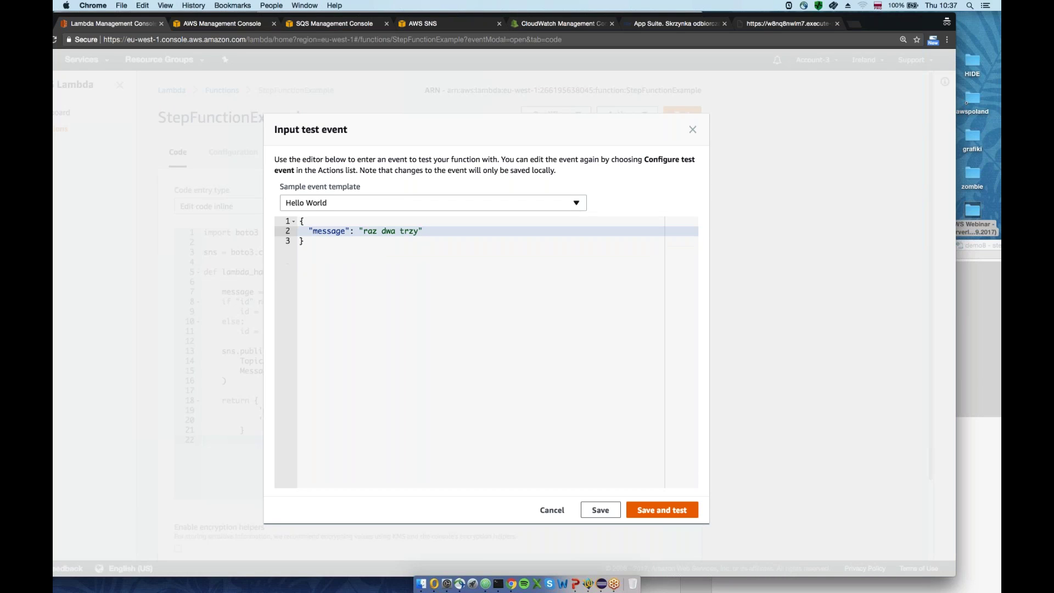
# Save and run the test event, checking the execution result details
pyautogui.click(661, 509)
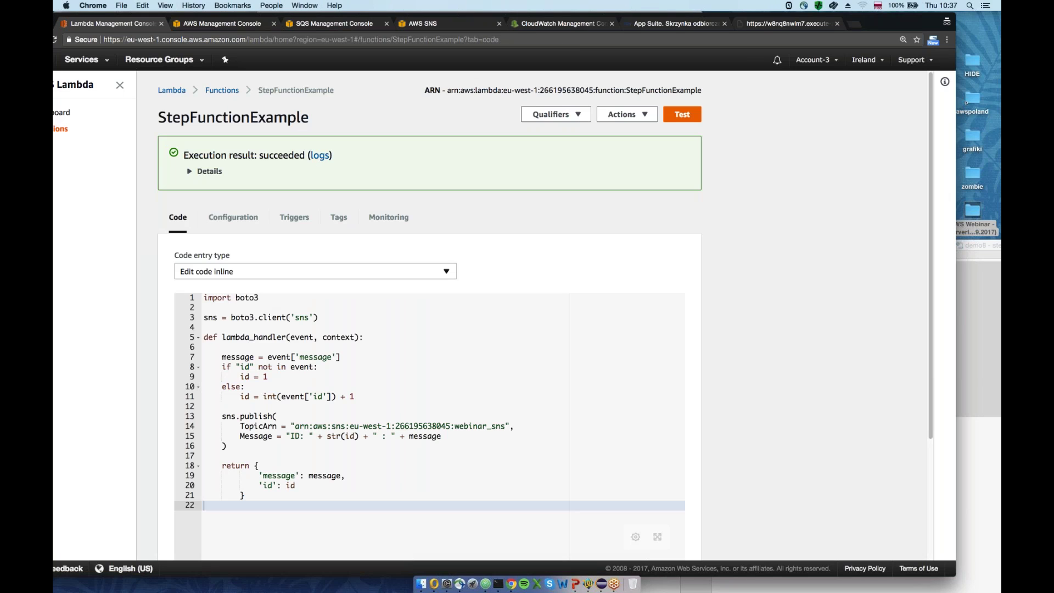
pyautogui.click(206, 171)
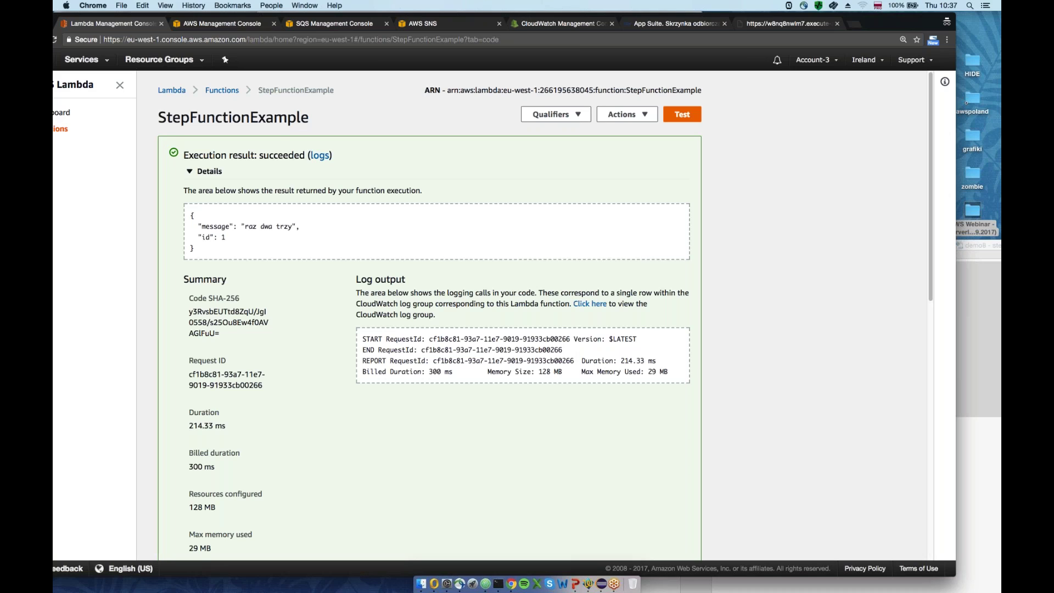
pyautogui.click(205, 171)
# Add "id" : 1 to the test event and run it again
pyautogui.click(627, 114)
pyautogui.click(631, 130)
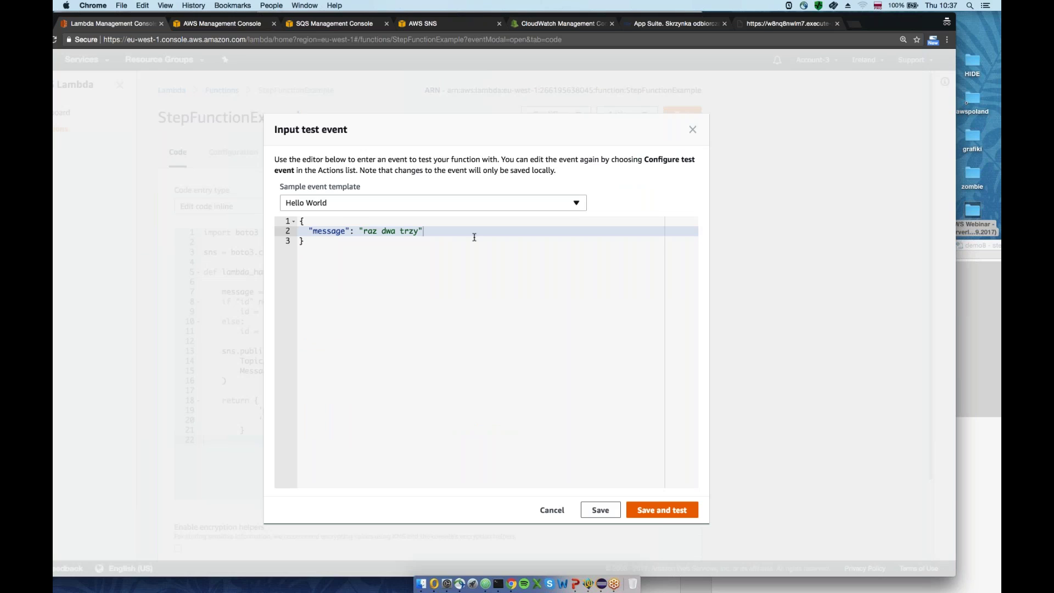
pyautogui.write(',')
pyautogui.press('Return')
pyautogui.write('"id"')
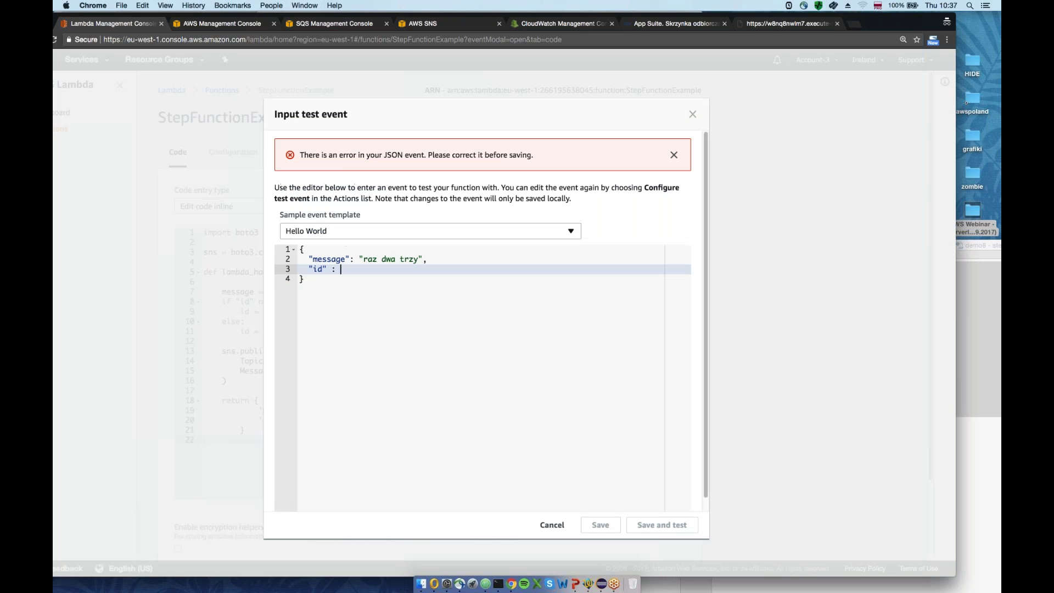
pyautogui.write(' : 1')
pyautogui.click(662, 510)
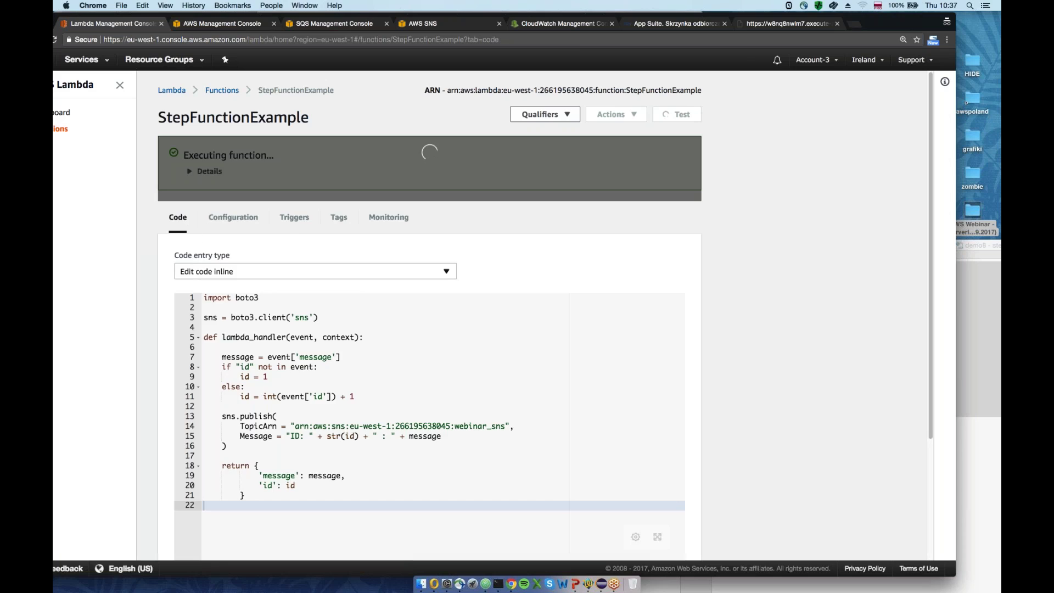
# Confirm the execution result returns id 4
pyautogui.doubleClick(223, 236)
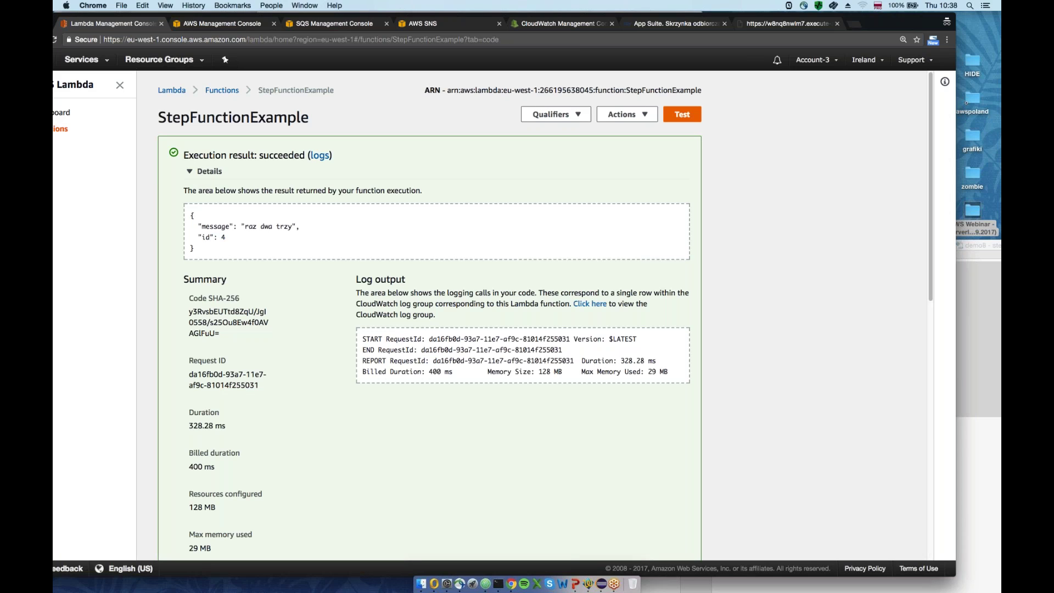
pyautogui.moveTo(225, 236); pyautogui.dragTo(197, 236)
pyautogui.click(210, 171)
pyautogui.click(210, 170)
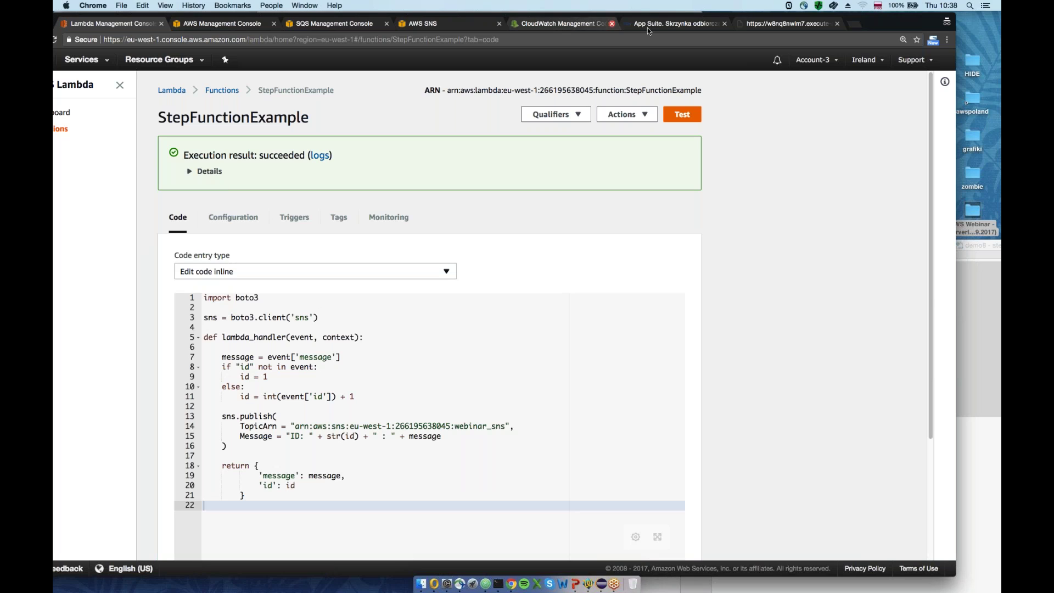
# Refresh the webmail inbox to show five new AWS Notification emails, then return to Lambda
pyautogui.click(676, 24)
pyautogui.click(858, 58)
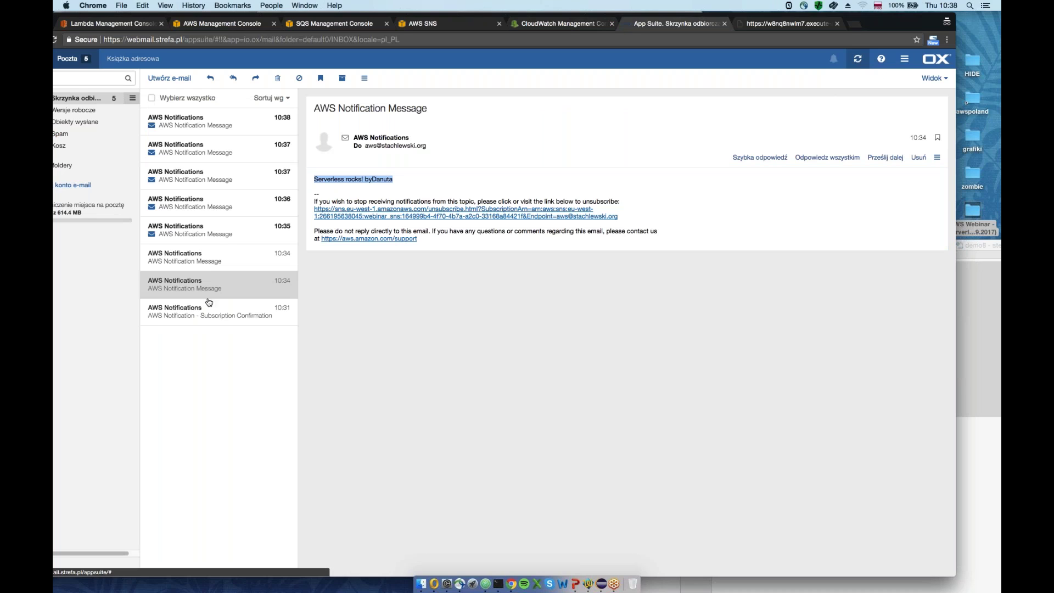
pyautogui.moveTo(336, 17); pyautogui.dragTo(351, 18)
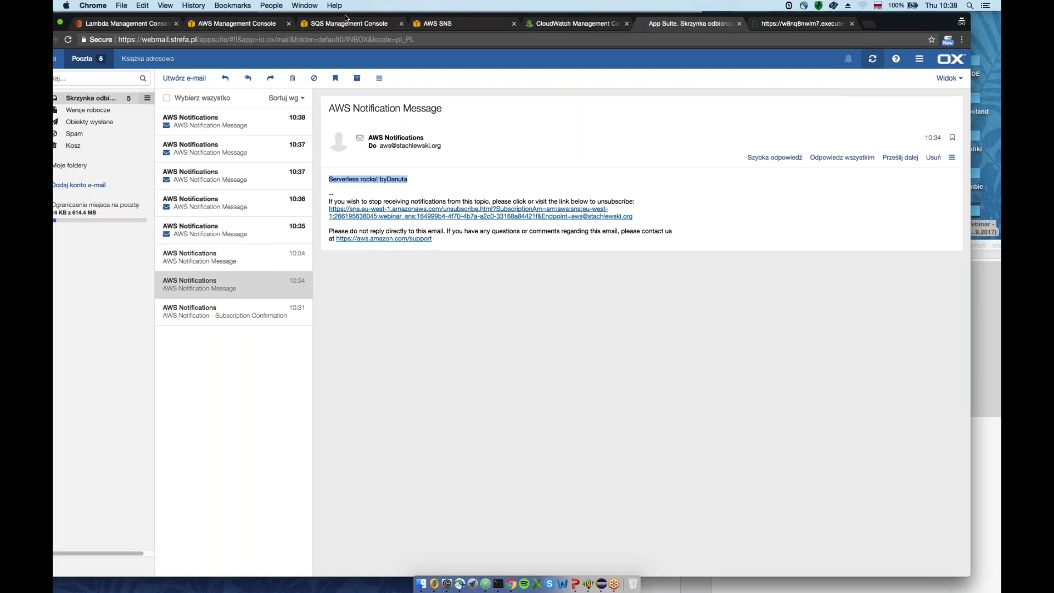
pyautogui.click(239, 26)
pyautogui.click(133, 22)
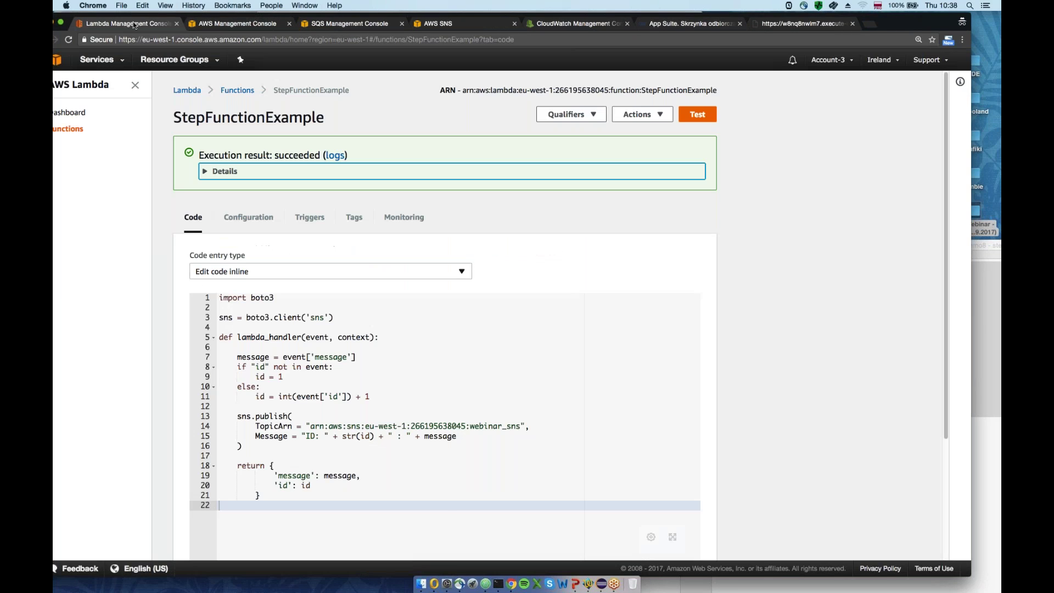
# Check webinar_queue in SQS, then open Step Functions from the AWS services list
pyautogui.click(321, 24)
pyautogui.click(57, 59)
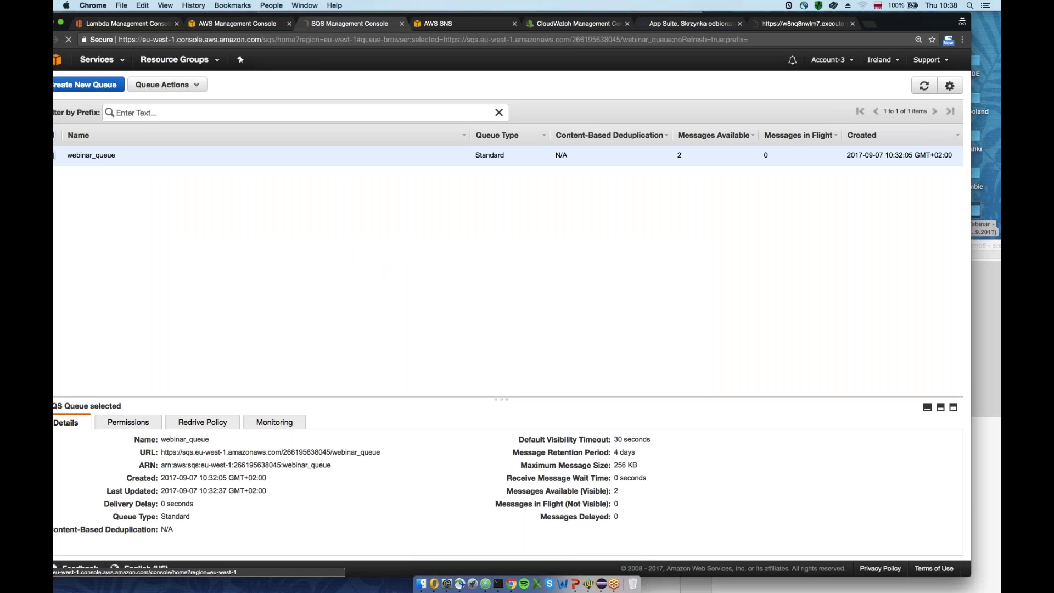
pyautogui.moveTo(170, 17); pyautogui.dragTo(176, 17)
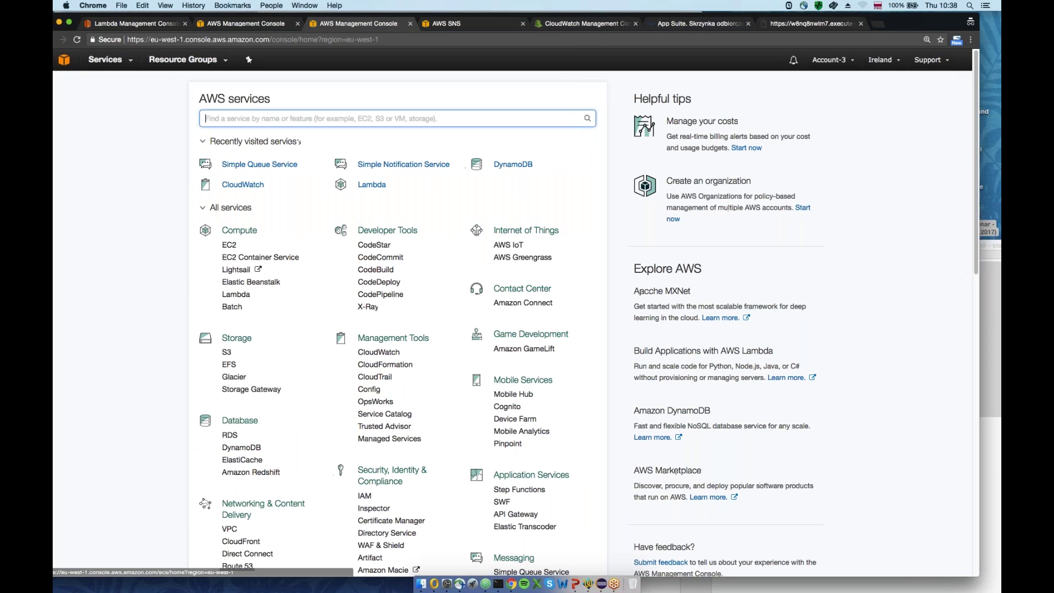
pyautogui.scroll(-5, 467, 401)
pyautogui.click(518, 335)
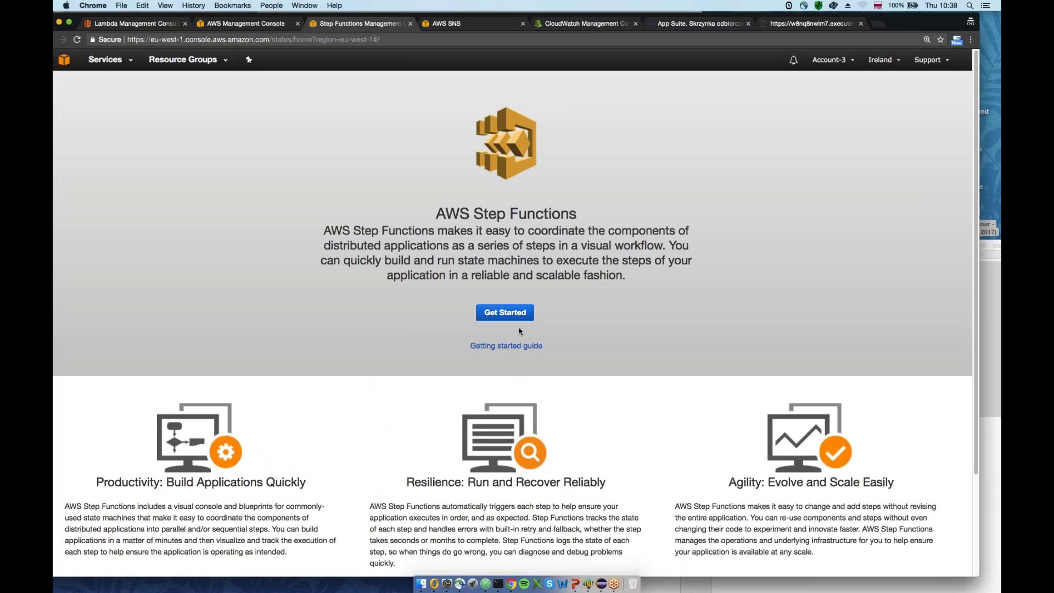
# Begin a new state machine and enter the name StepFunctionExam
pyautogui.click(506, 311)
pyautogui.click(105, 192)
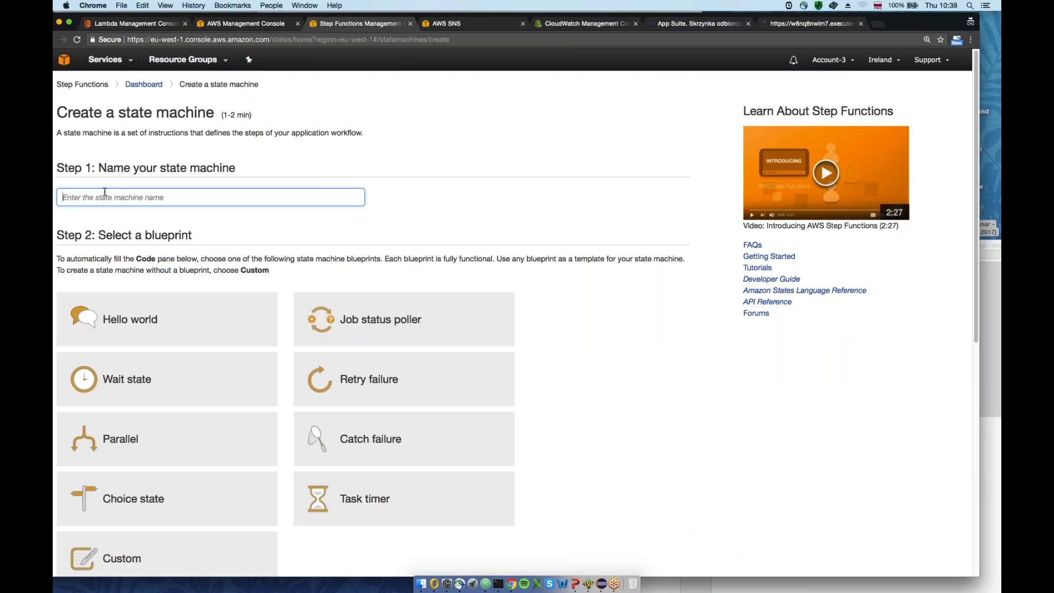
pyautogui.write('StepFunctionExample')
pyautogui.scroll(-1, 759, 334)
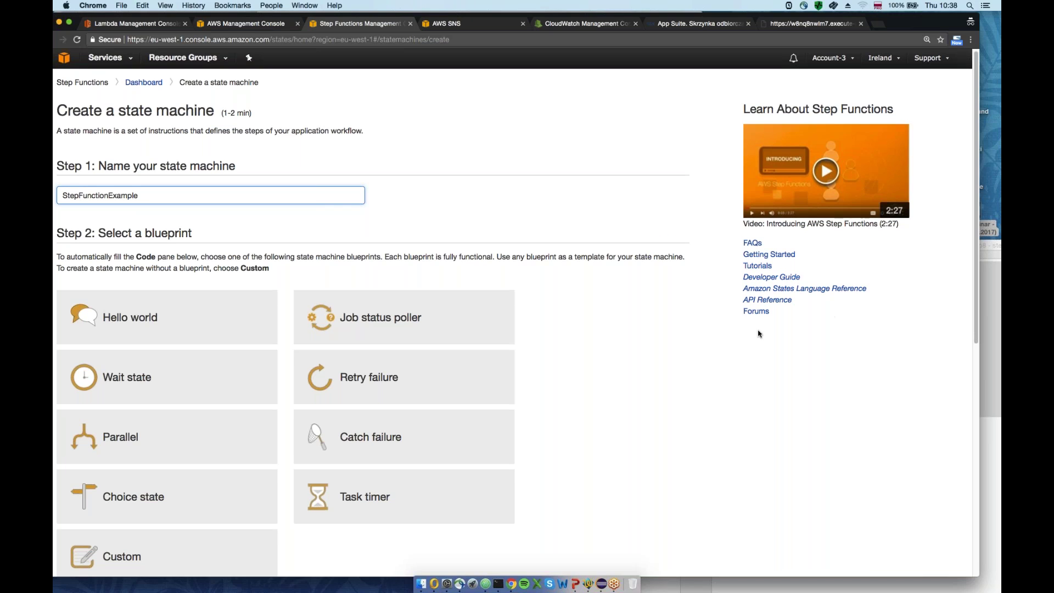
pyautogui.scroll(-5, 318, 343)
pyautogui.scroll(-2, 151, 149)
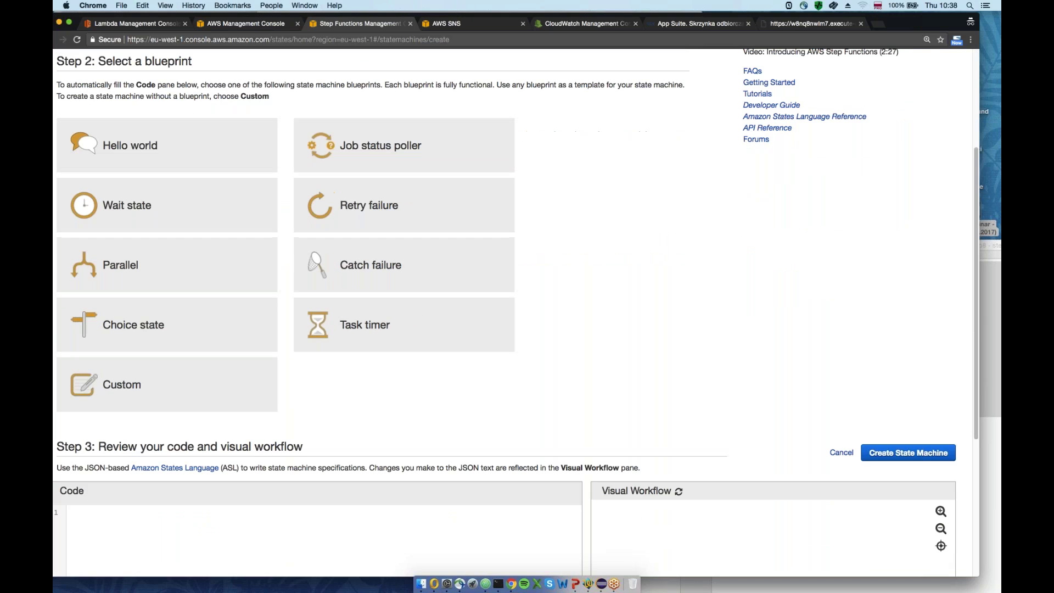
# Compare the Hello world, Choice state and Parallel blueprints, settling on Wait state
pyautogui.click(151, 149)
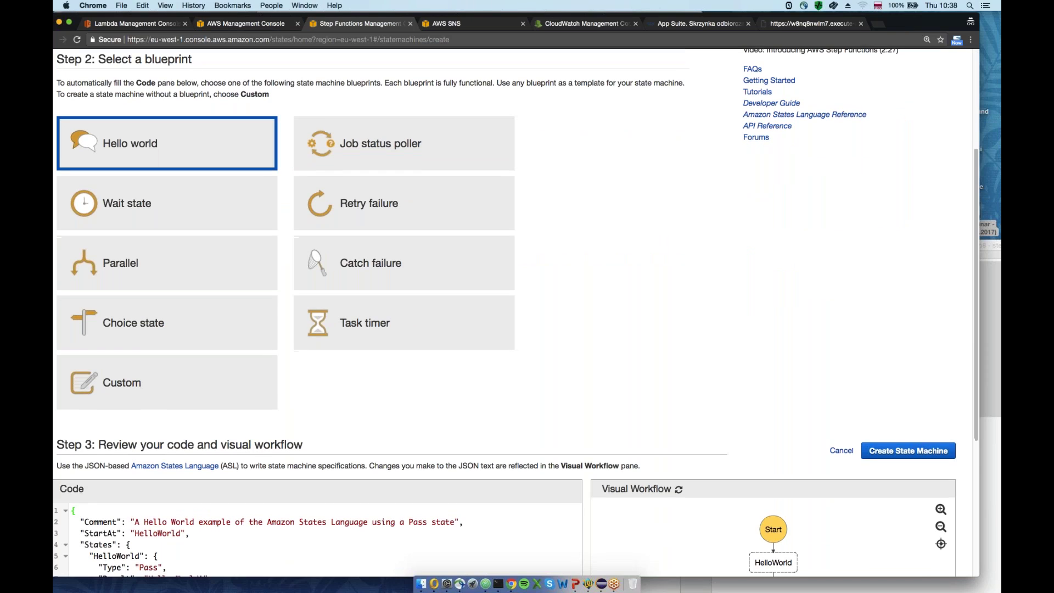
pyautogui.scroll(-4, 515, 312)
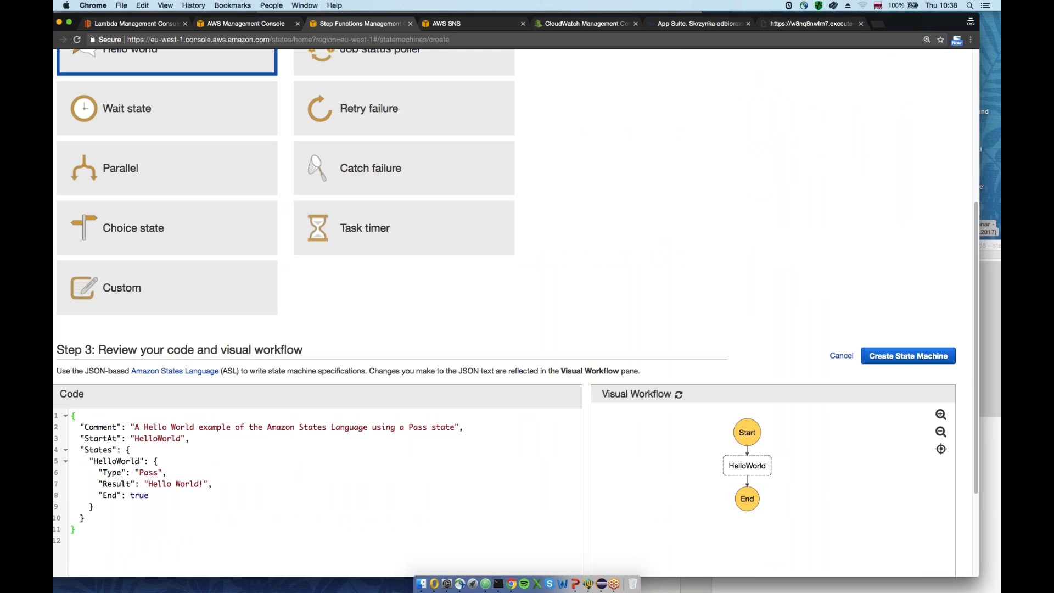
pyautogui.click(115, 232)
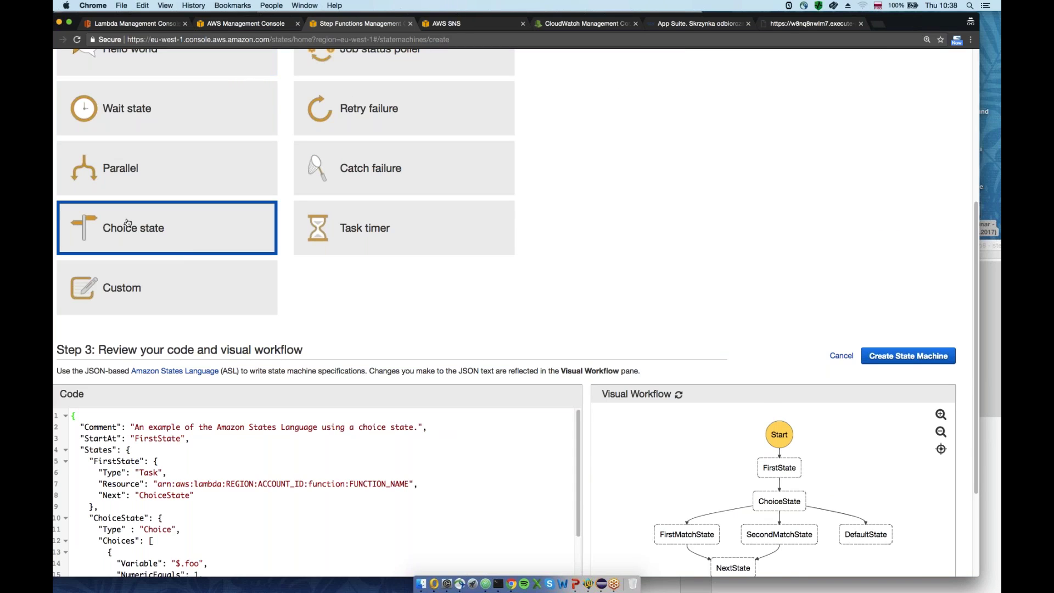
pyautogui.press('Up')
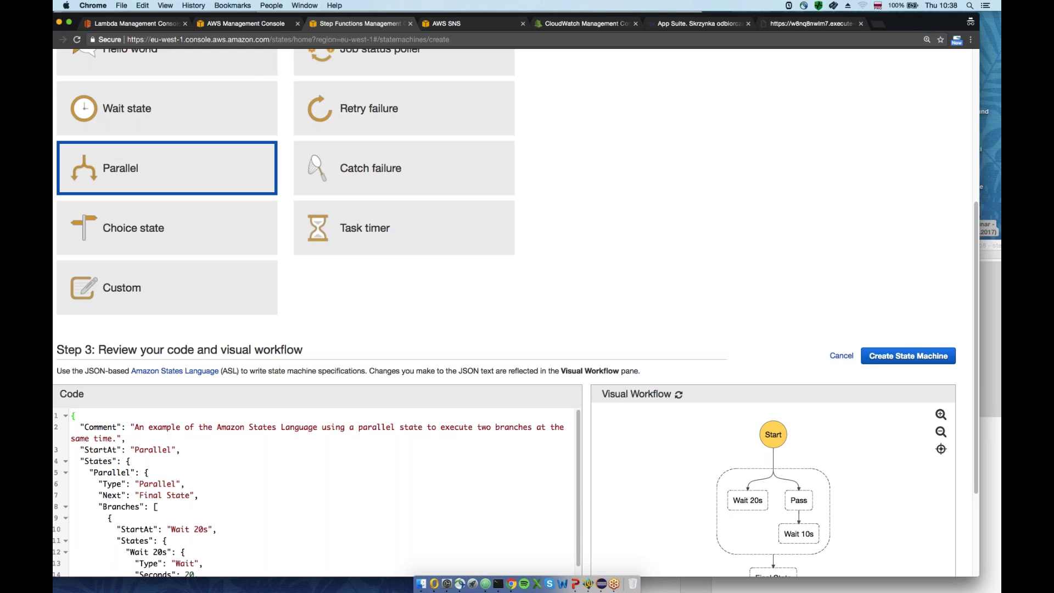
pyautogui.scroll(1, 579, 213)
pyautogui.press('Up')
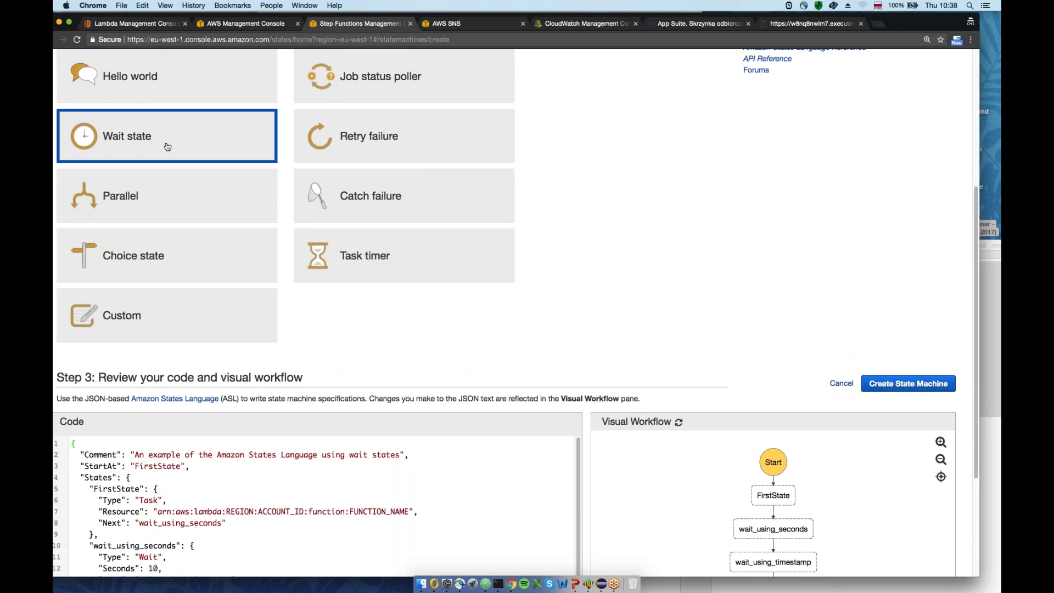
pyautogui.scroll(-5, 648, 221)
pyautogui.scroll(-2, 658, 197)
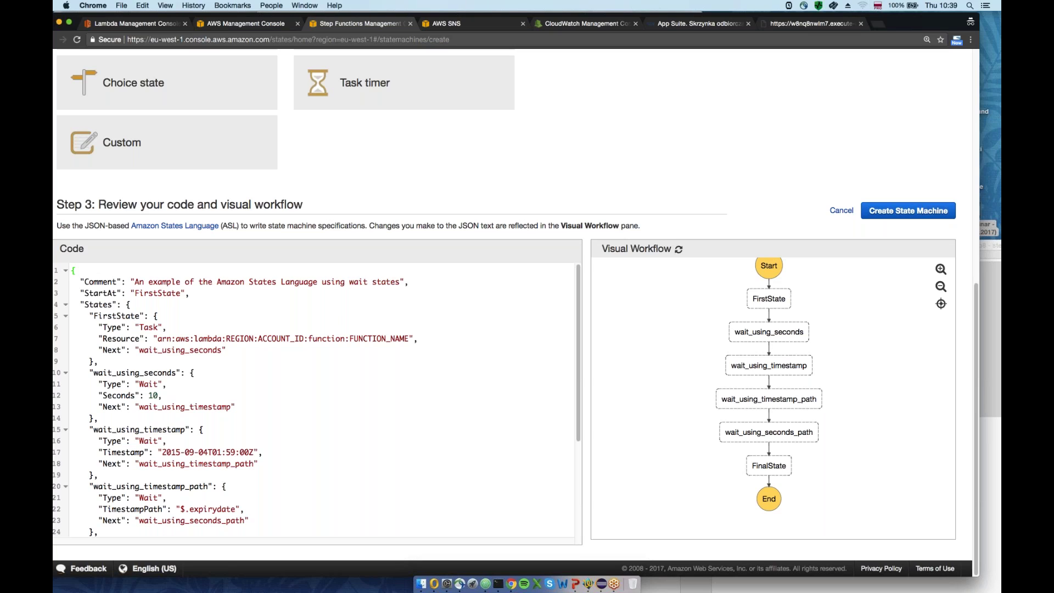
# Delete the timestamp and path wait states from the definition
pyautogui.click(201, 429)
pyautogui.scroll(-1, 165, 439)
pyautogui.scroll(-5, 119, 452)
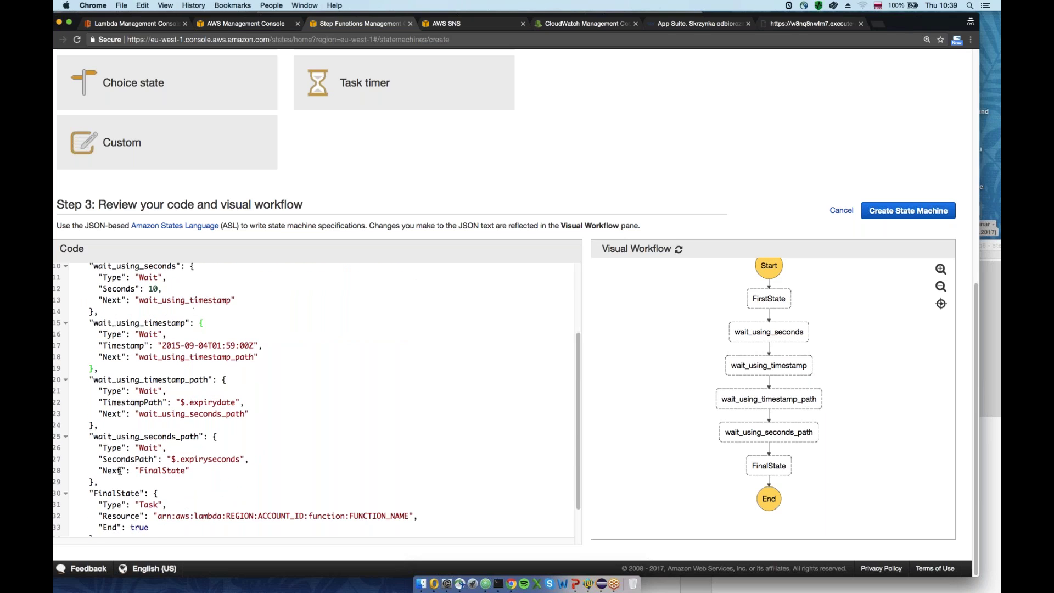
pyautogui.moveTo(115, 429); pyautogui.dragTo(70, 429)
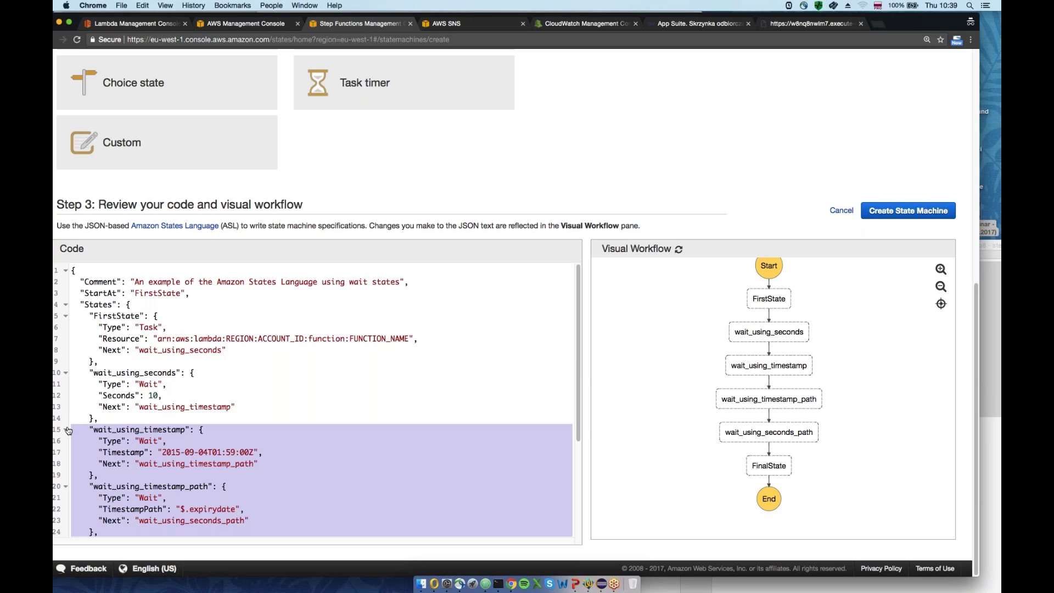
pyautogui.press('BackSpace')
pyautogui.press('BackSpace')
pyautogui.press('BackSpace')
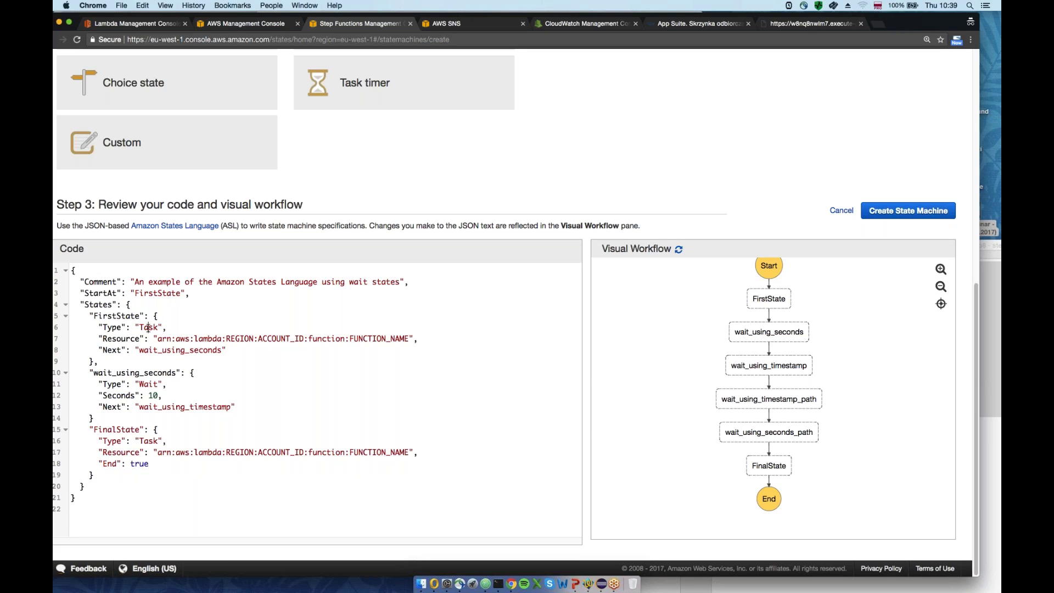
# Add a comma after line 14 and point wait_using_seconds' Next at FinalState
pyautogui.moveTo(116, 362); pyautogui.dragTo(55, 314)
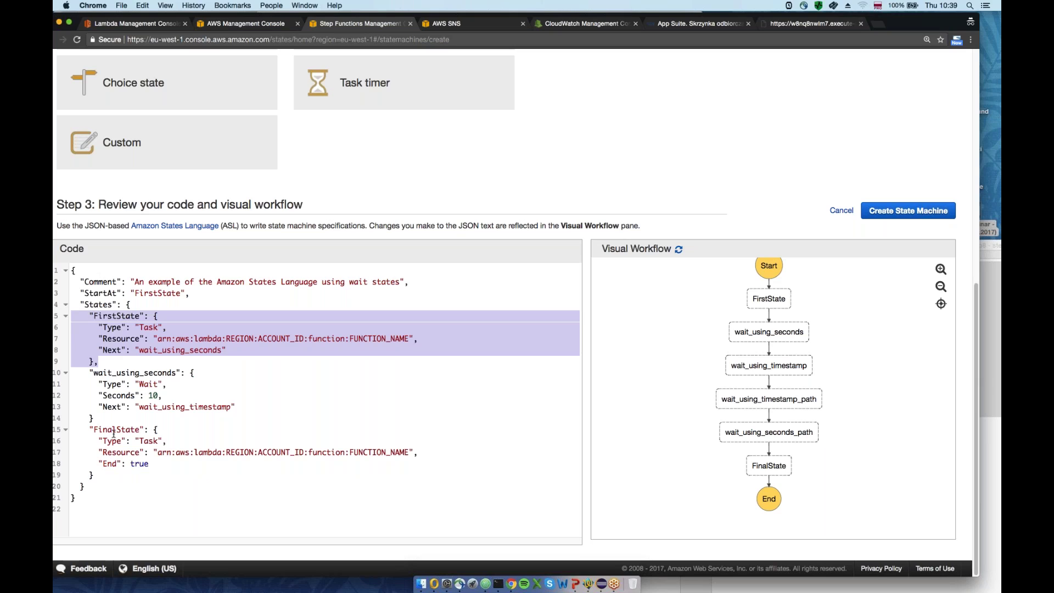
pyautogui.click(106, 420)
pyautogui.write(',')
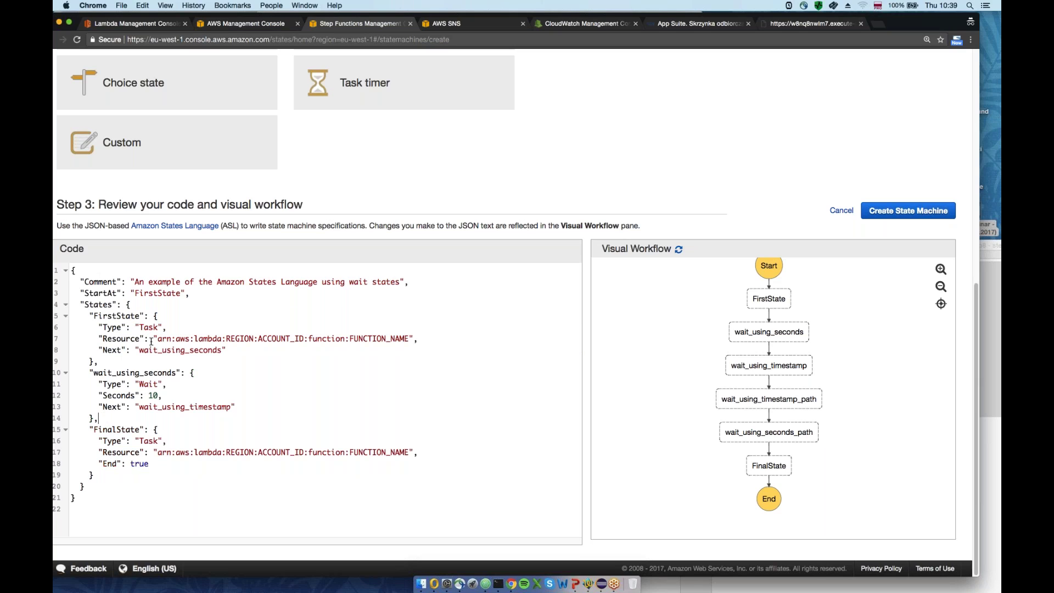
pyautogui.doubleClick(175, 350)
pyautogui.click(140, 375)
pyautogui.doubleClick(140, 375)
pyautogui.click(140, 375)
pyautogui.doubleClick(117, 429)
pyautogui.doubleClick(182, 408)
pyautogui.write('FinalState')
# Redraw the visual workflow from the trimmed code and go to the AWS services overview
pyautogui.click(157, 429)
pyautogui.click(679, 249)
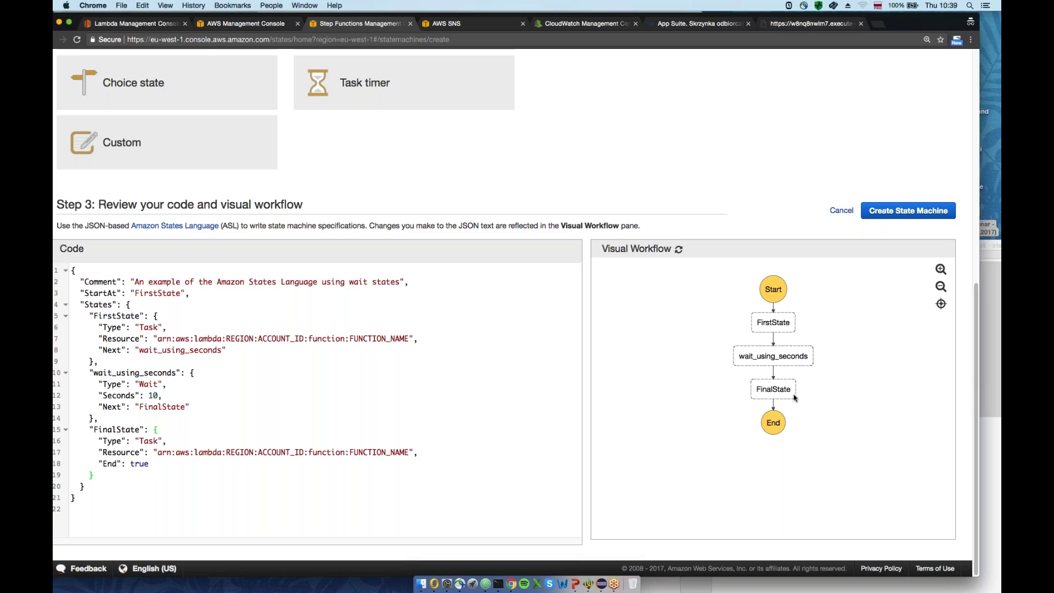
pyautogui.click(260, 25)
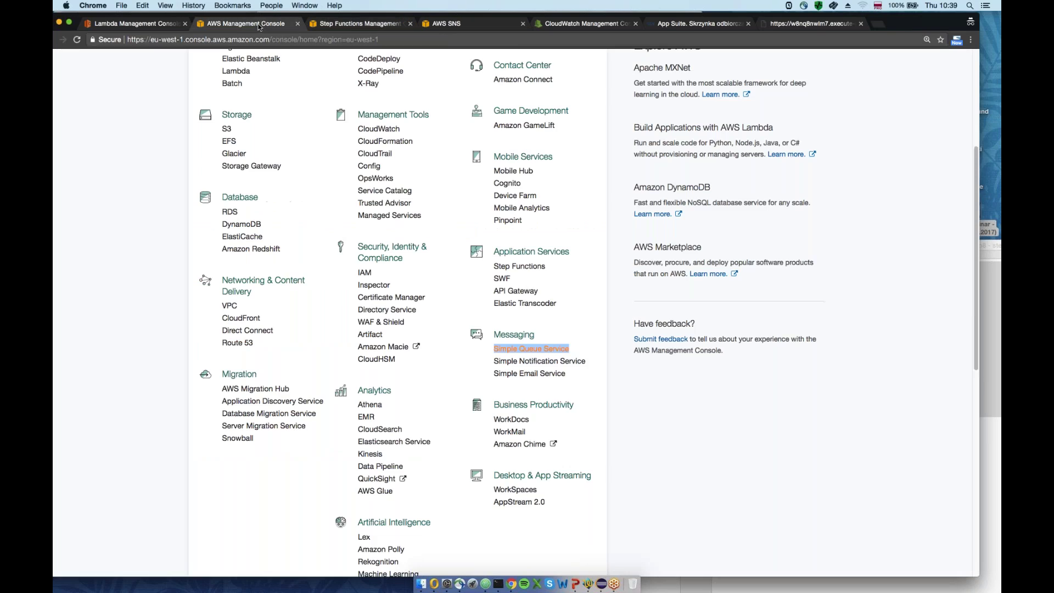
# Copy the StepFunctionExample Lambda ARN into FirstState's Resource on line 7
pyautogui.hotkey('ctrl', 'shift', 'Tab')
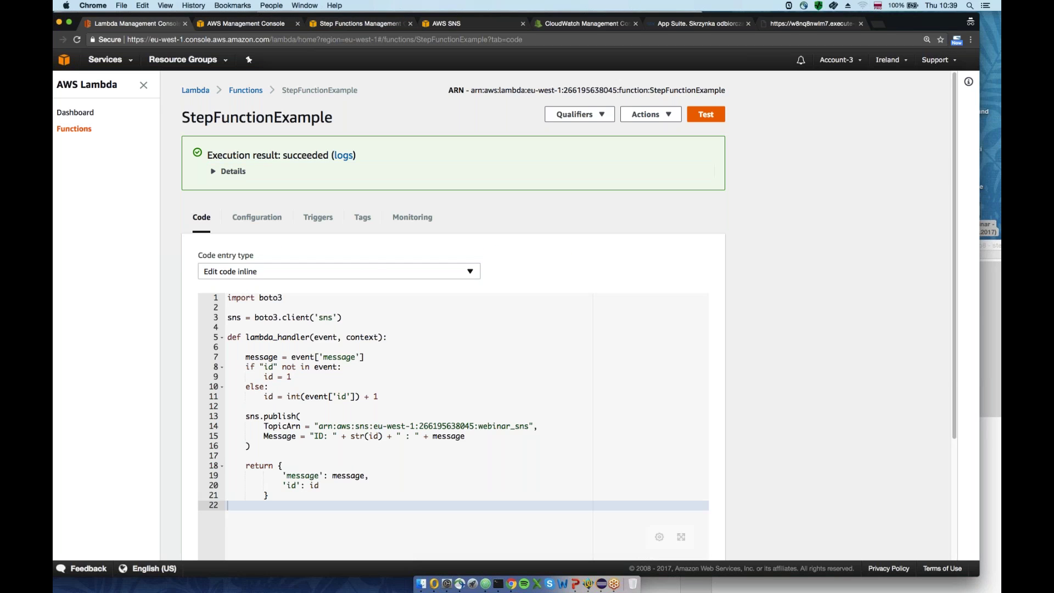
pyautogui.moveTo(725, 90); pyautogui.dragTo(473, 93)
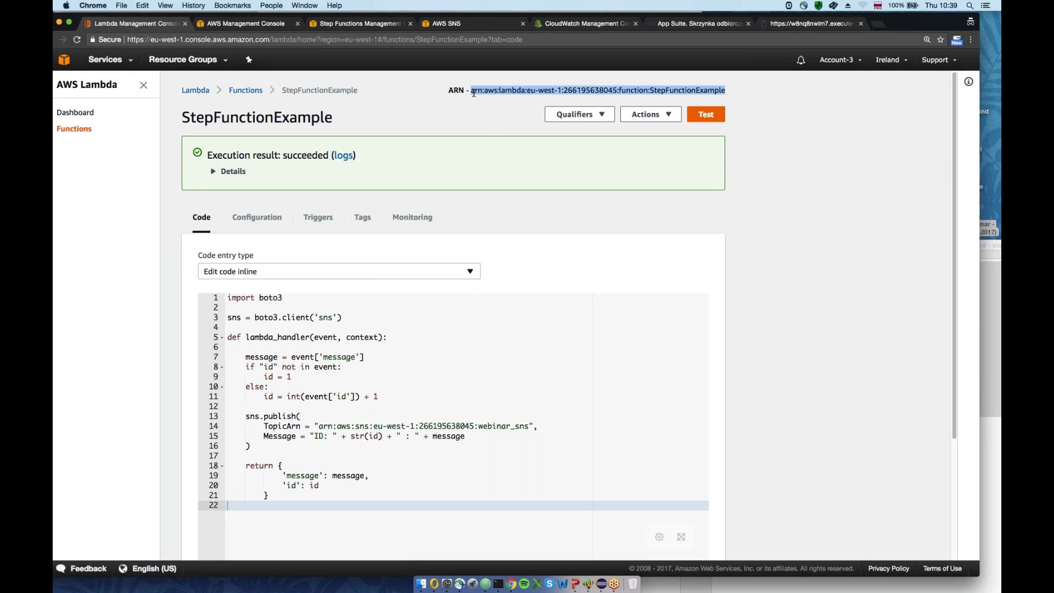
pyautogui.press('super+c')
pyautogui.click(341, 23)
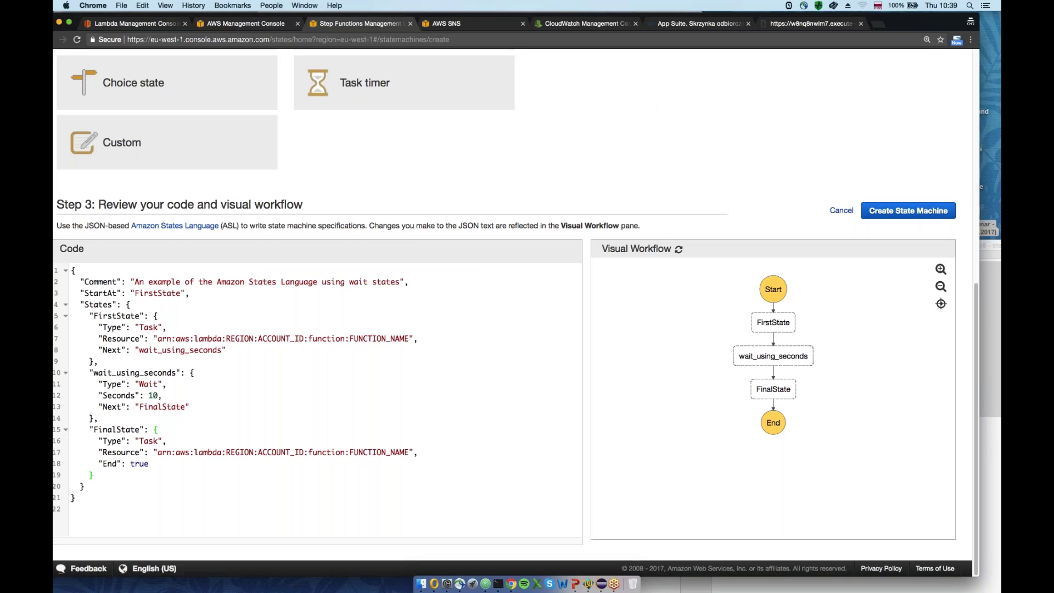
pyautogui.click(160, 339)
pyautogui.moveTo(158, 338); pyautogui.dragTo(409, 338)
pyautogui.press('super+v')
pyautogui.click(351, 318)
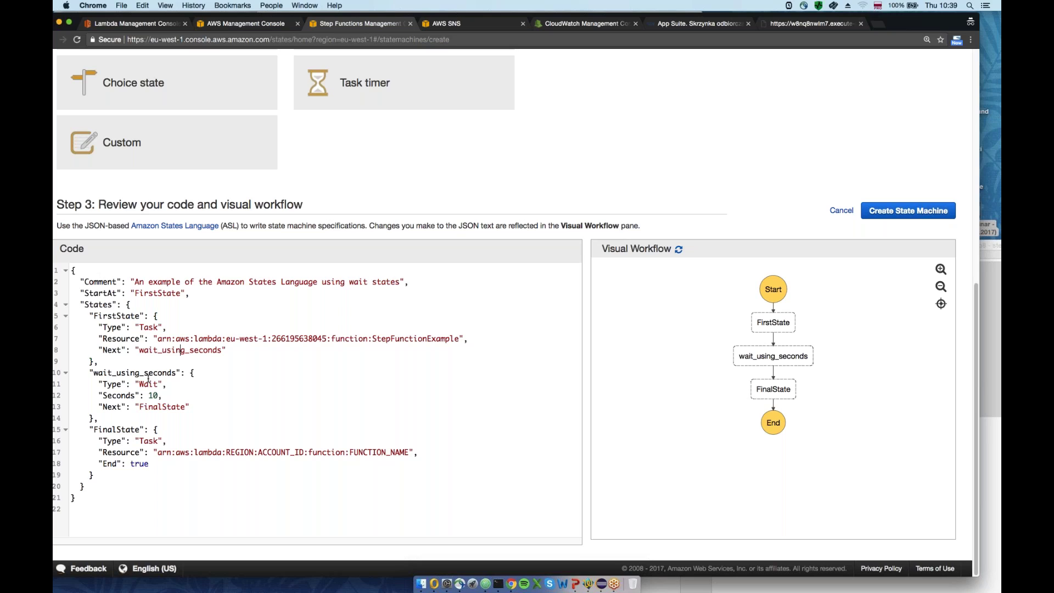
# Paste the same ARN into FinalState's Resource, redraw the graph, and create the state machine
pyautogui.doubleClick(152, 395)
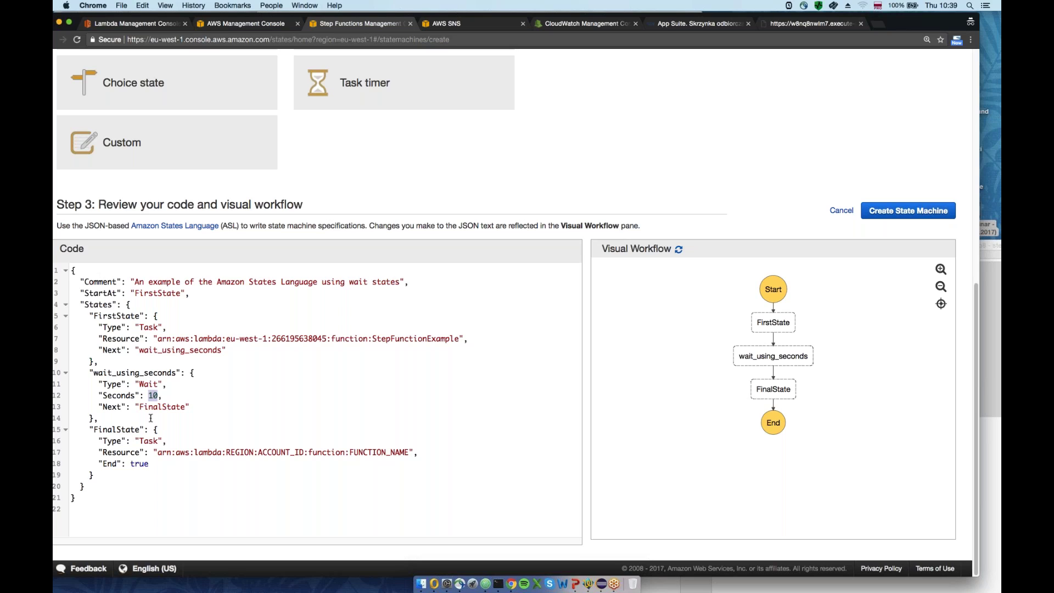
pyautogui.doubleClick(154, 401)
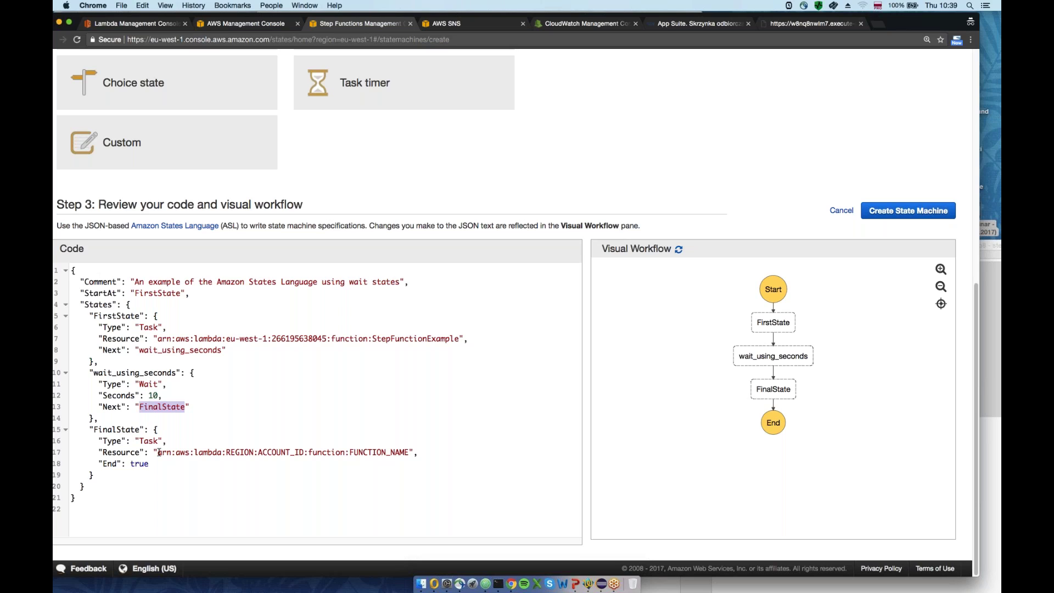
pyautogui.moveTo(158, 452); pyautogui.dragTo(409, 451)
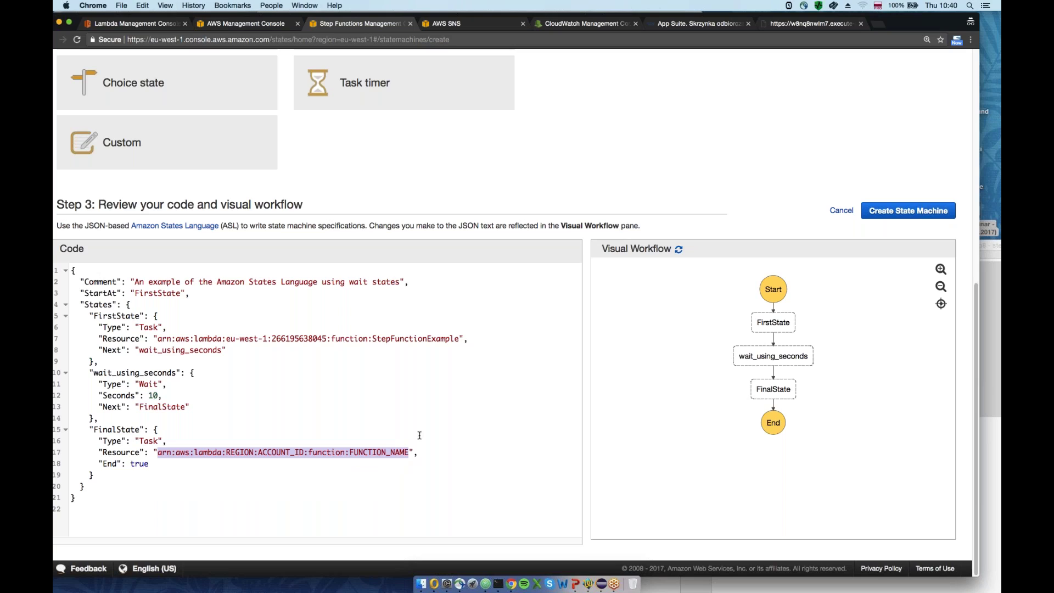
pyautogui.press('super+v')
pyautogui.click(419, 403)
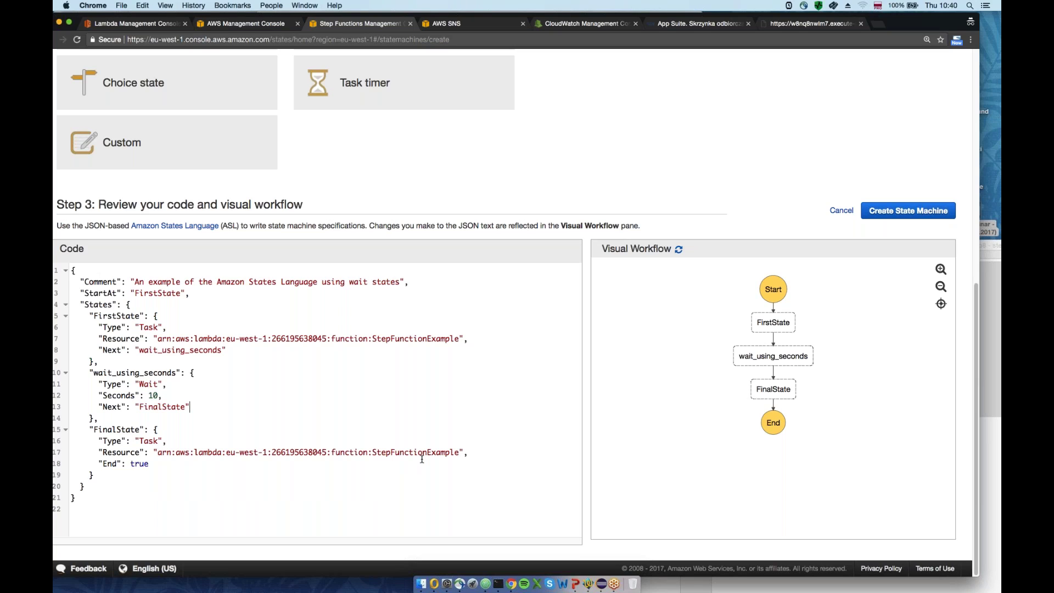
pyautogui.click(678, 249)
pyautogui.click(907, 210)
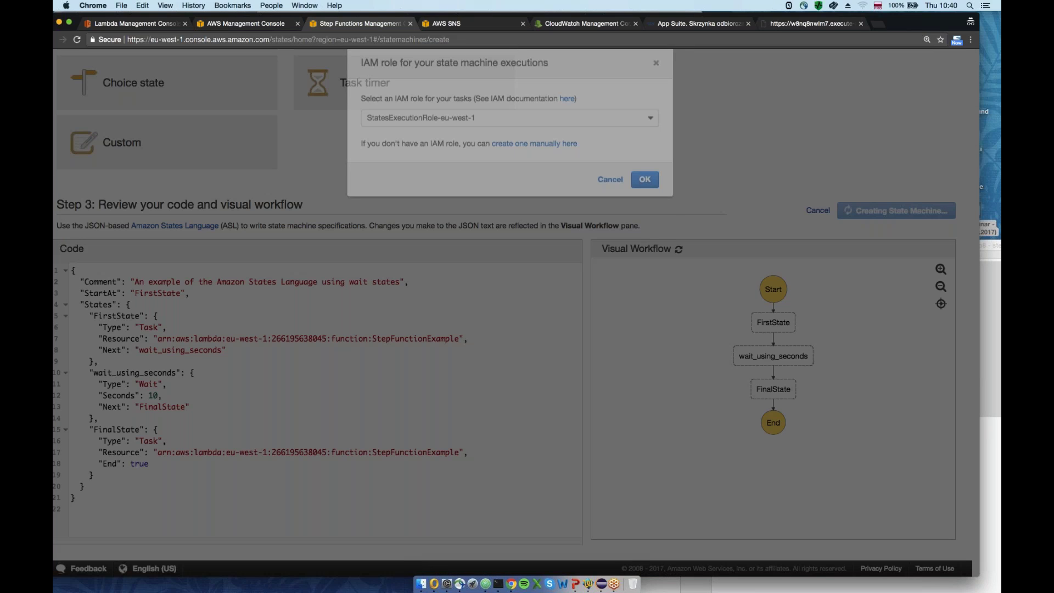
# Confirm the StatesExecutionRole-eu-west-1 role, then set the new execution's input to a "message" key with short sample text
pyautogui.click(645, 226)
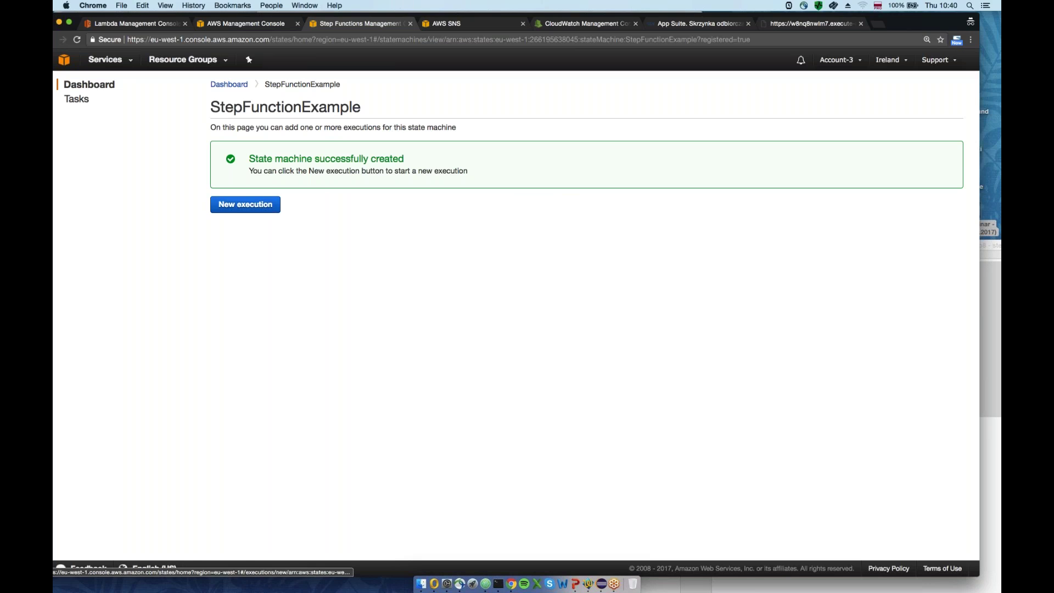
pyautogui.click(236, 207)
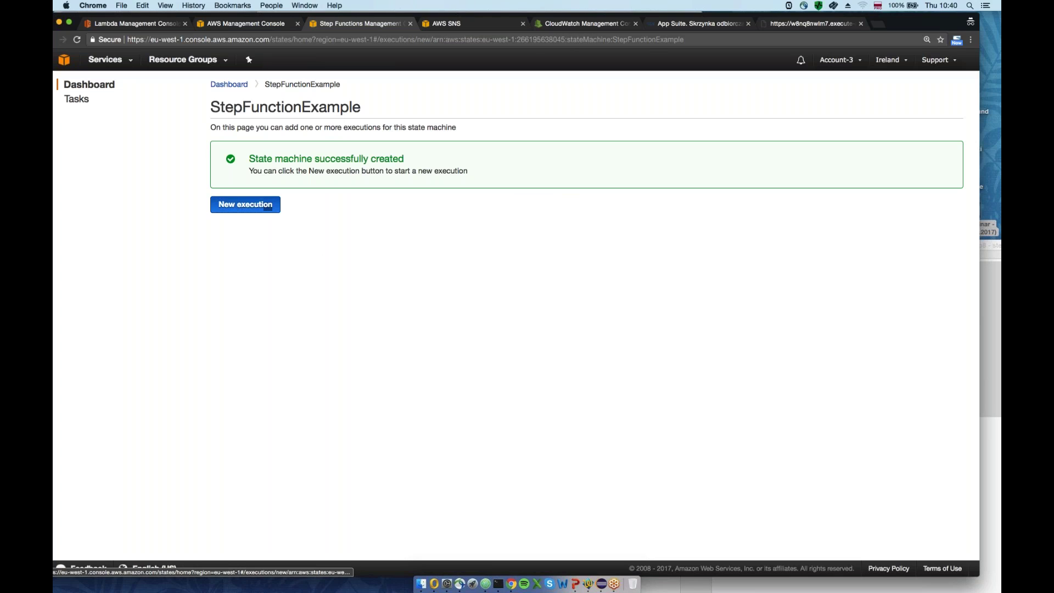
pyautogui.doubleClick(269, 184)
pyautogui.write('message')
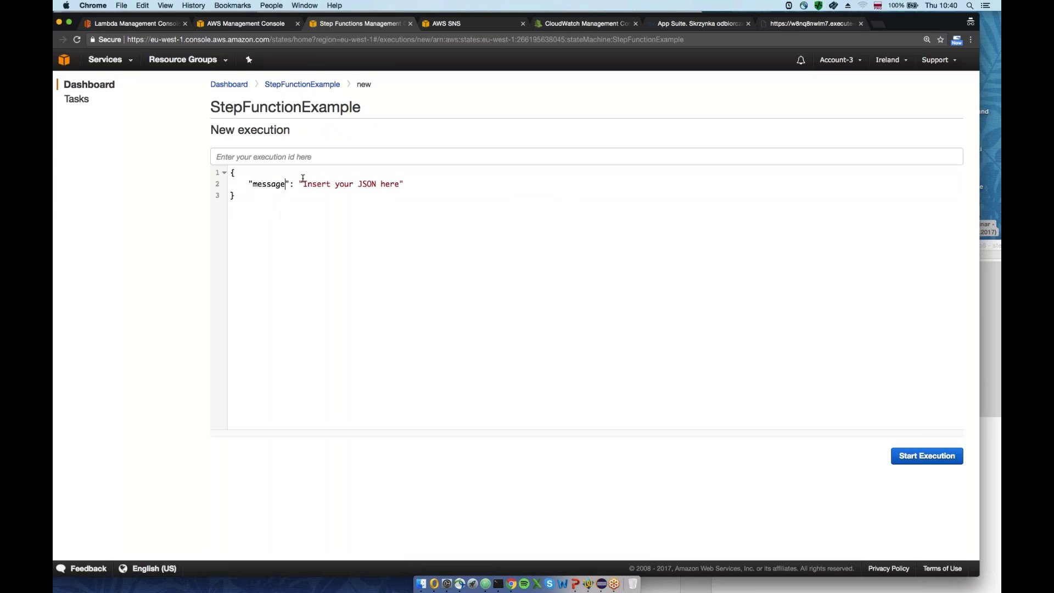
pyautogui.moveTo(303, 184); pyautogui.dragTo(405, 185)
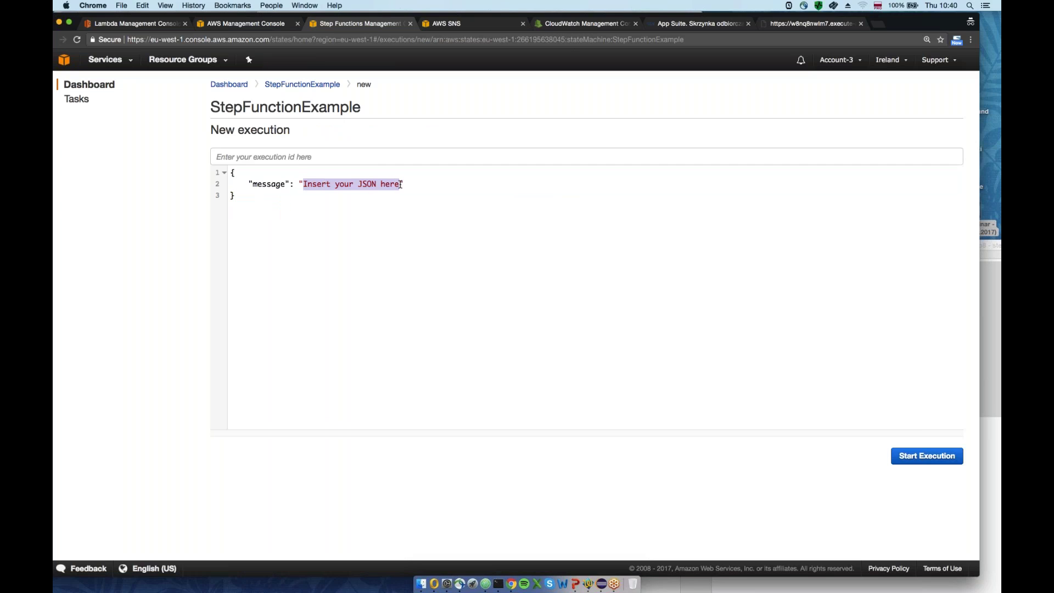
pyautogui.write('Pr')
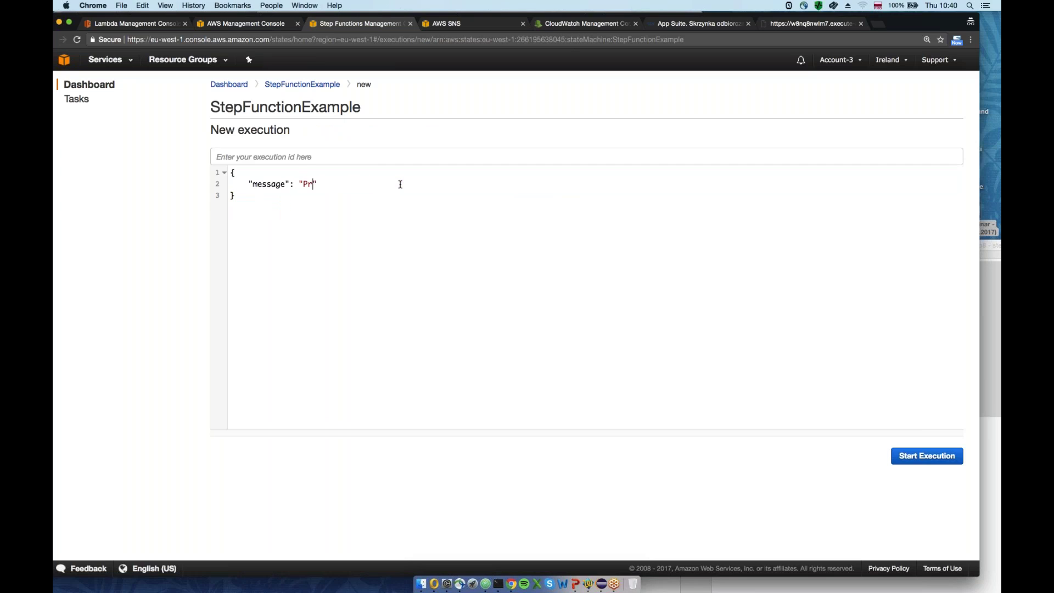
pyautogui.write('zyklad s')
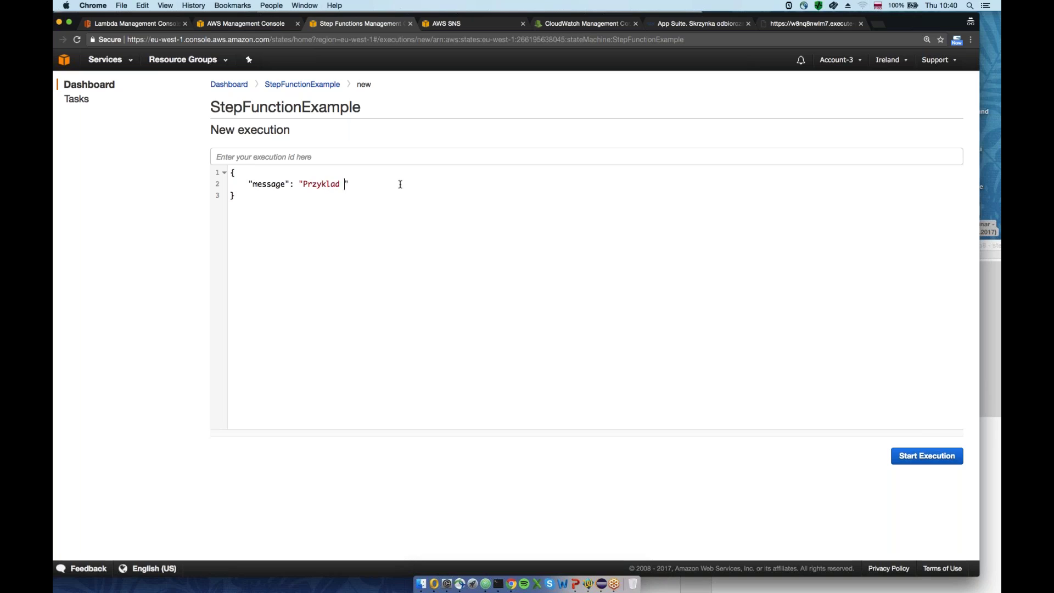
pyautogui.write('tep function by To')
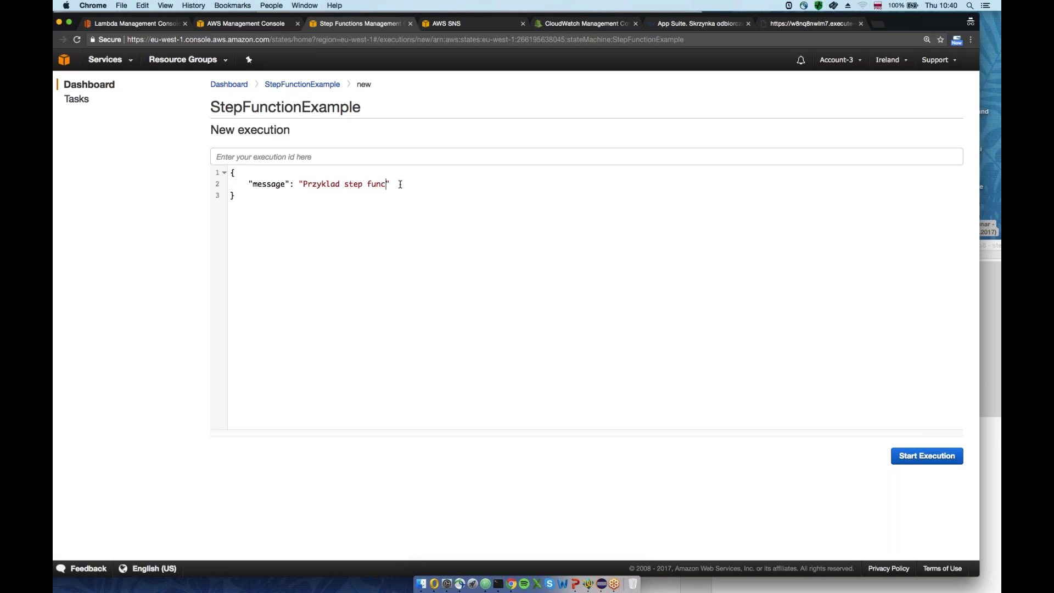
pyautogui.write('mek')
# Start the StepFunctionExample execution with the message input
pyautogui.click(933, 459)
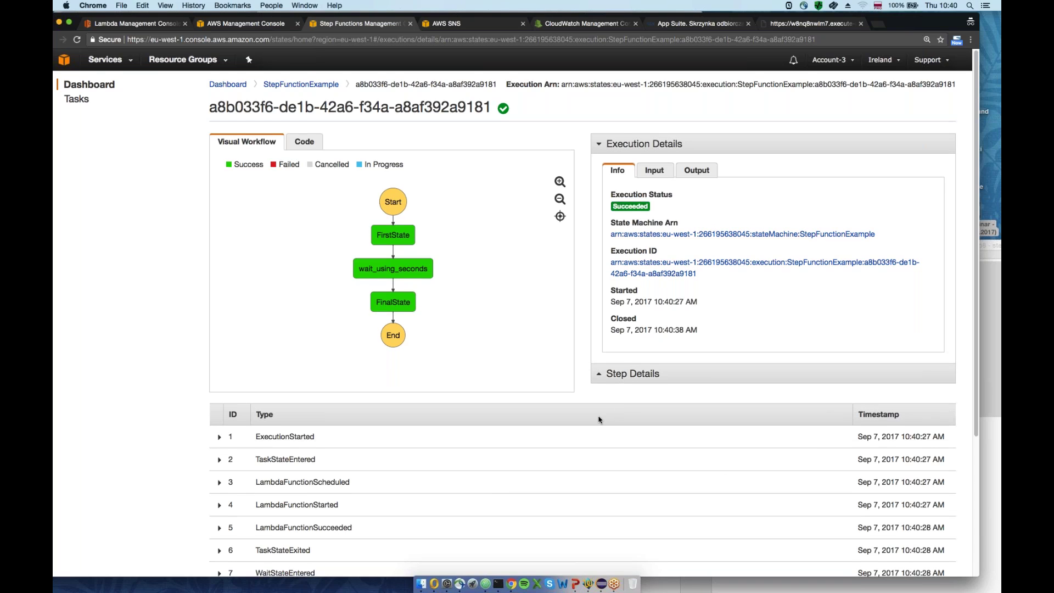
pyautogui.scroll(-1, 491, 495)
pyautogui.scroll(-2, 491, 496)
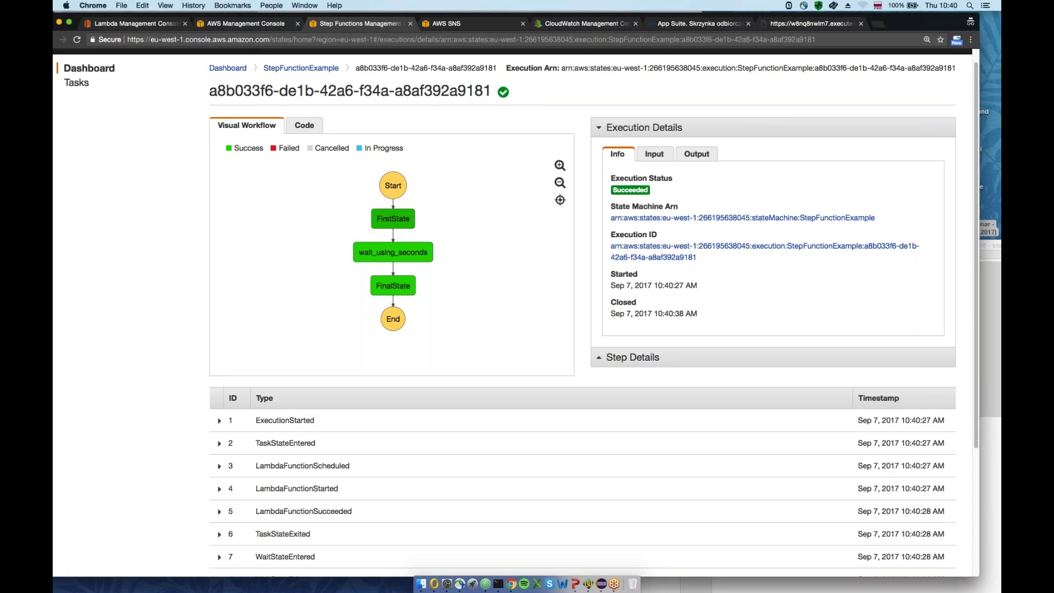
# Inspect FirstState's input and output, confirming it outputs id 1
pyautogui.click(388, 219)
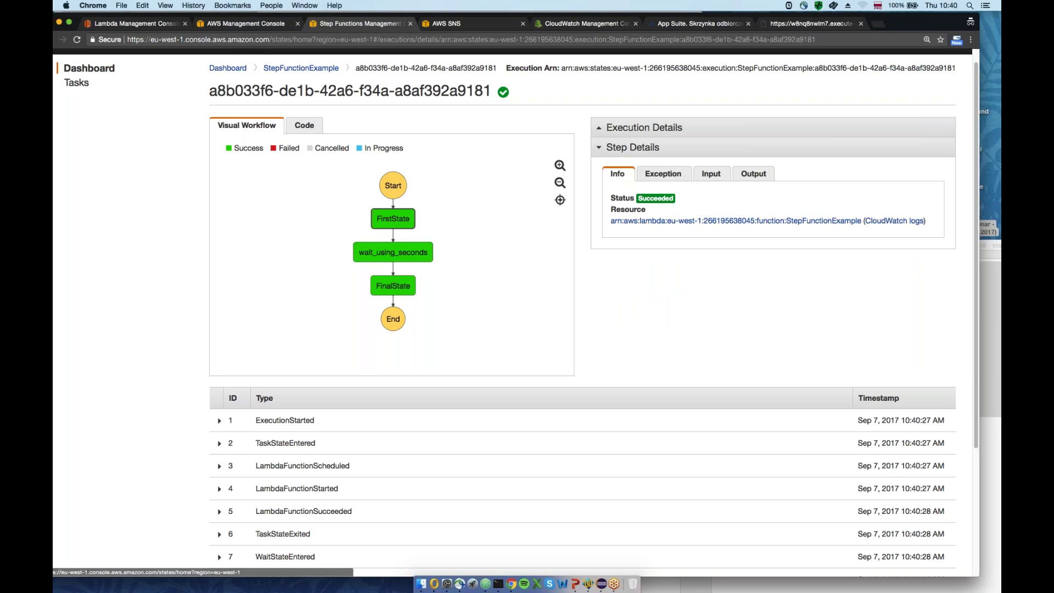
pyautogui.click(710, 173)
pyautogui.click(656, 216)
pyautogui.press('super+a')
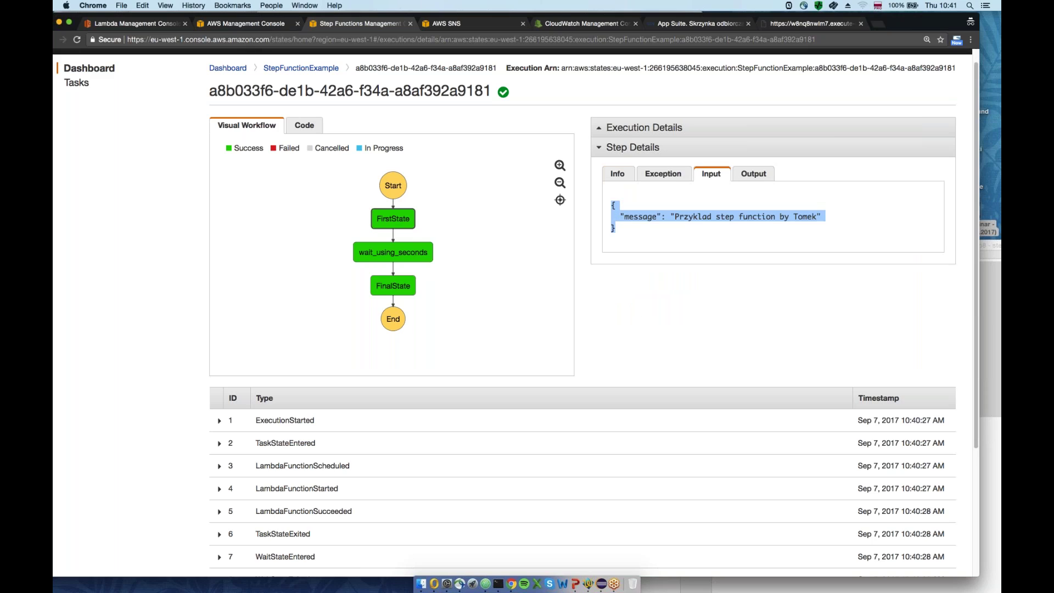
pyautogui.click(753, 173)
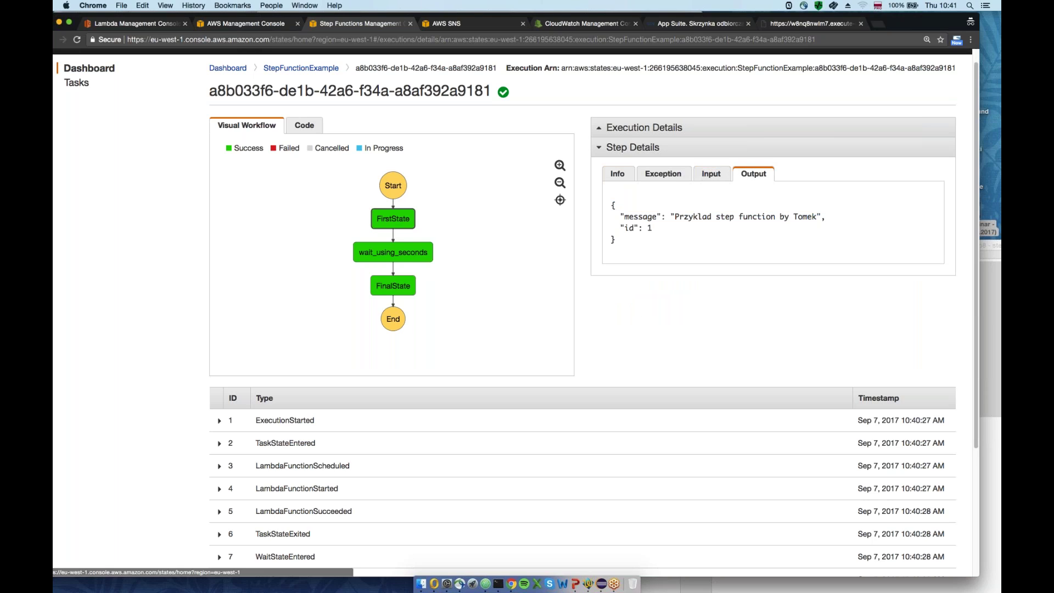
pyautogui.doubleClick(650, 227)
pyautogui.moveTo(636, 228); pyautogui.dragTo(622, 227)
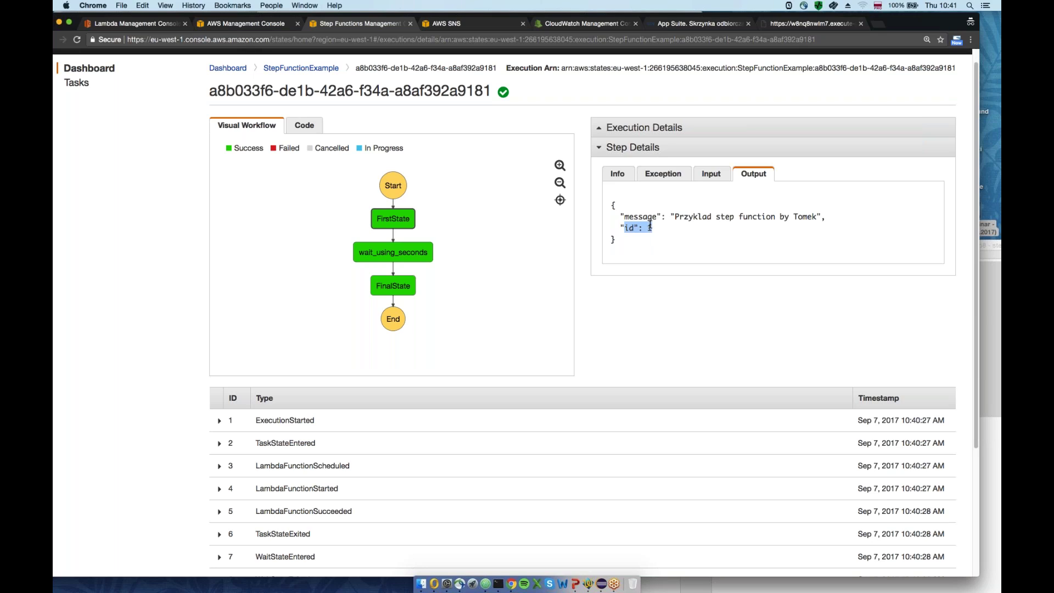
# Check wait_using_seconds and FinalState, confirming FinalState outputs id 2
pyautogui.click(401, 259)
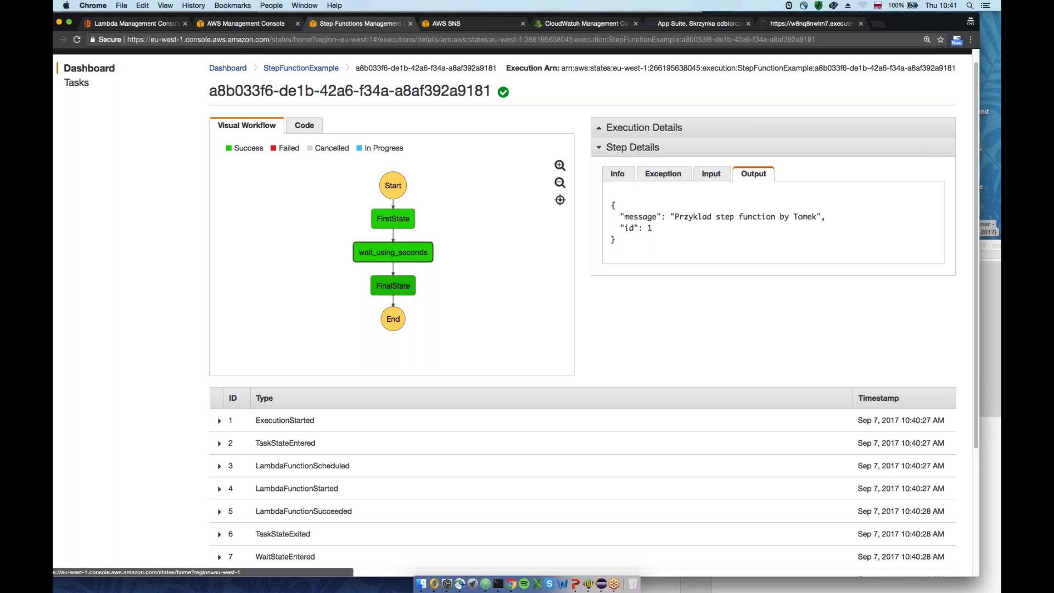
pyautogui.click(393, 286)
pyautogui.moveTo(635, 248); pyautogui.dragTo(611, 202)
pyautogui.click(755, 175)
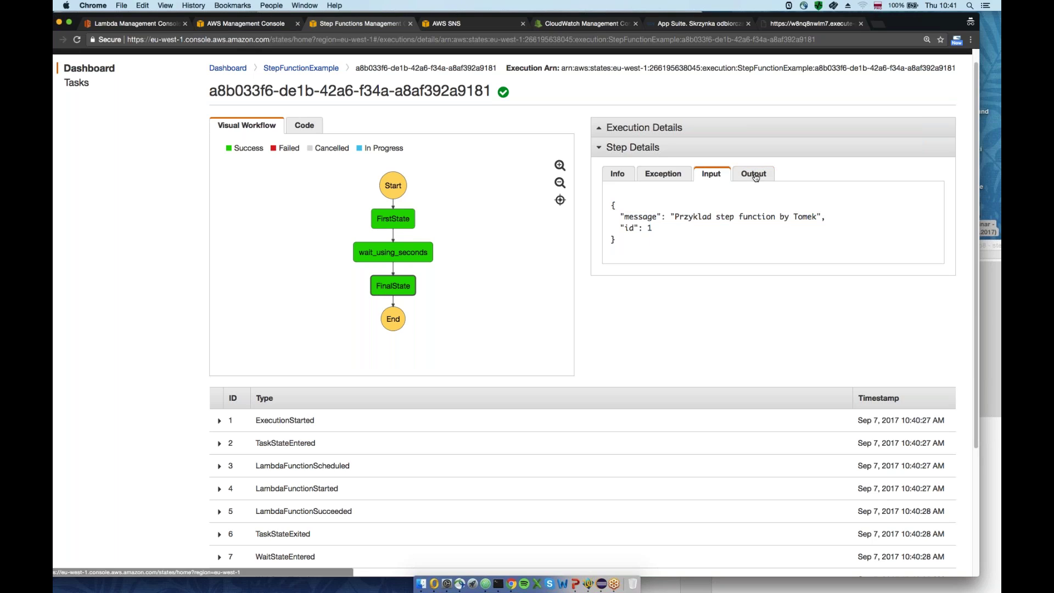
# Refresh the webmail inbox and read both 10:40 notification emails, including the ID: 2 message
pyautogui.click(670, 23)
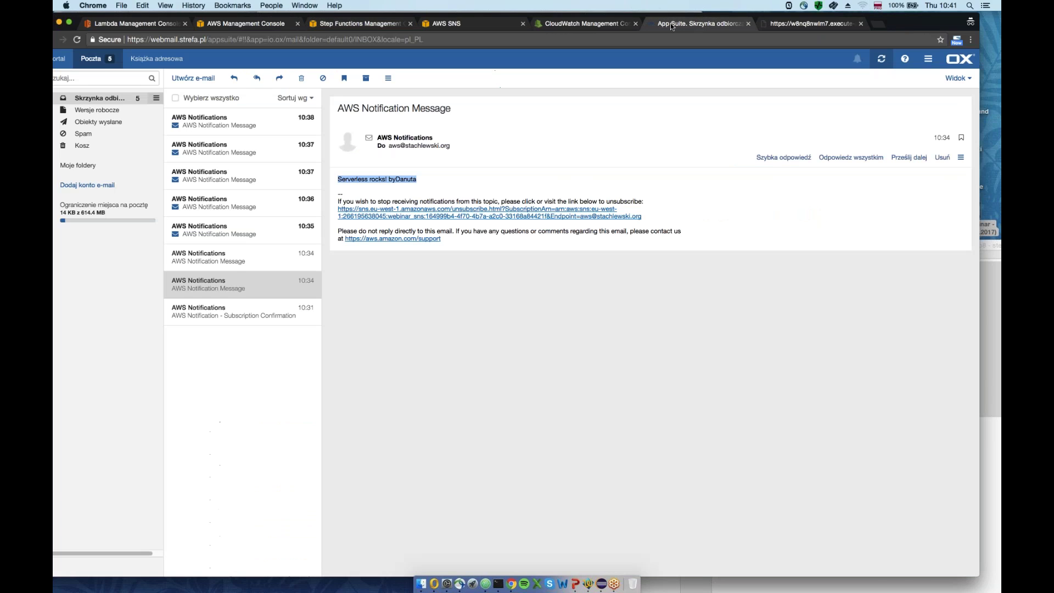
pyautogui.click(881, 58)
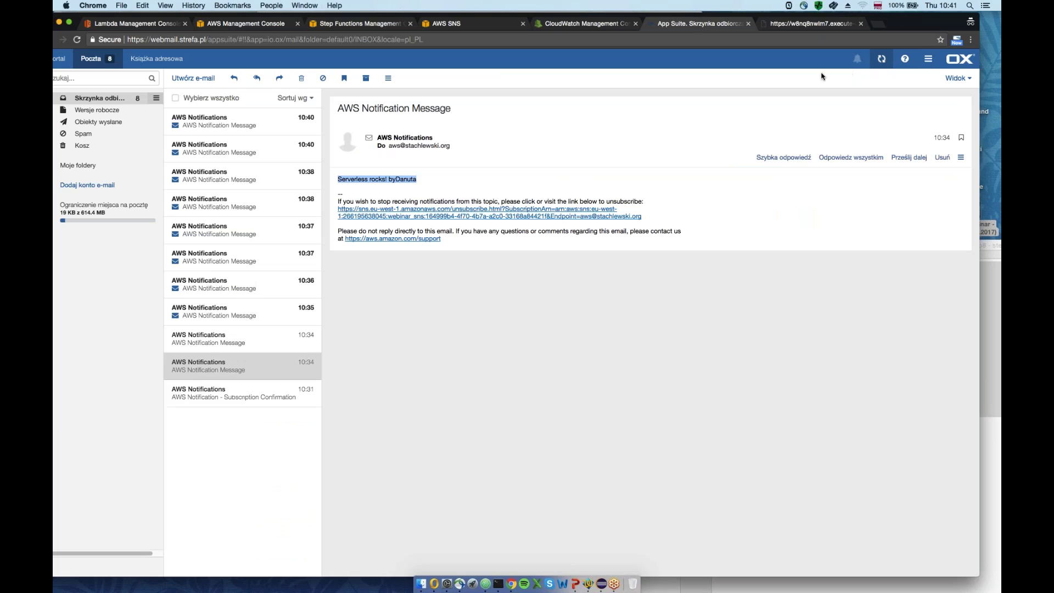
pyautogui.click(265, 121)
pyautogui.press('Down')
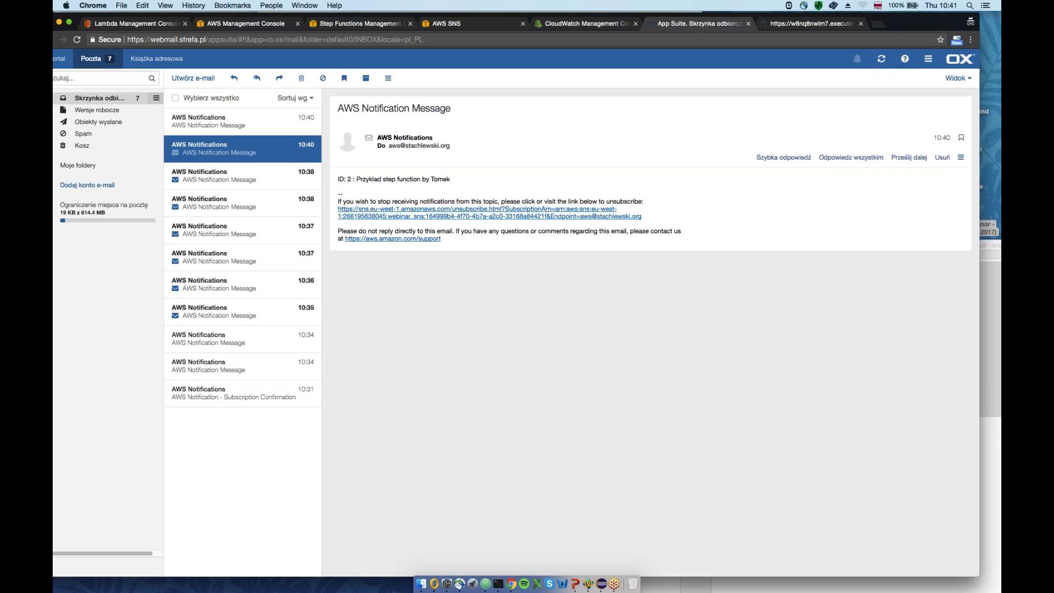
pyautogui.moveTo(337, 179); pyautogui.dragTo(454, 183)
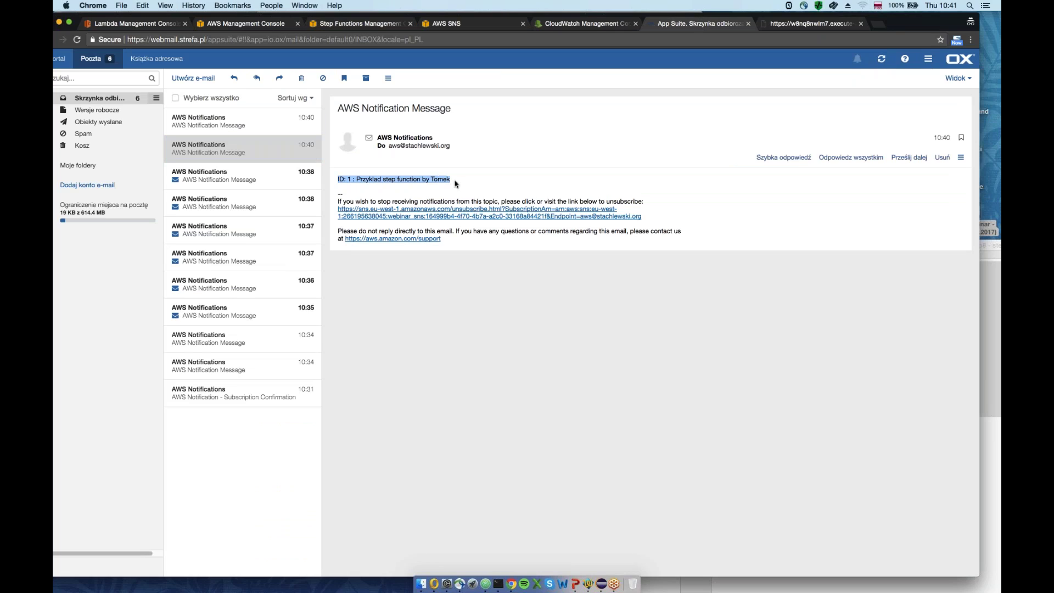
pyautogui.click(263, 124)
pyautogui.moveTo(338, 182); pyautogui.dragTo(455, 183)
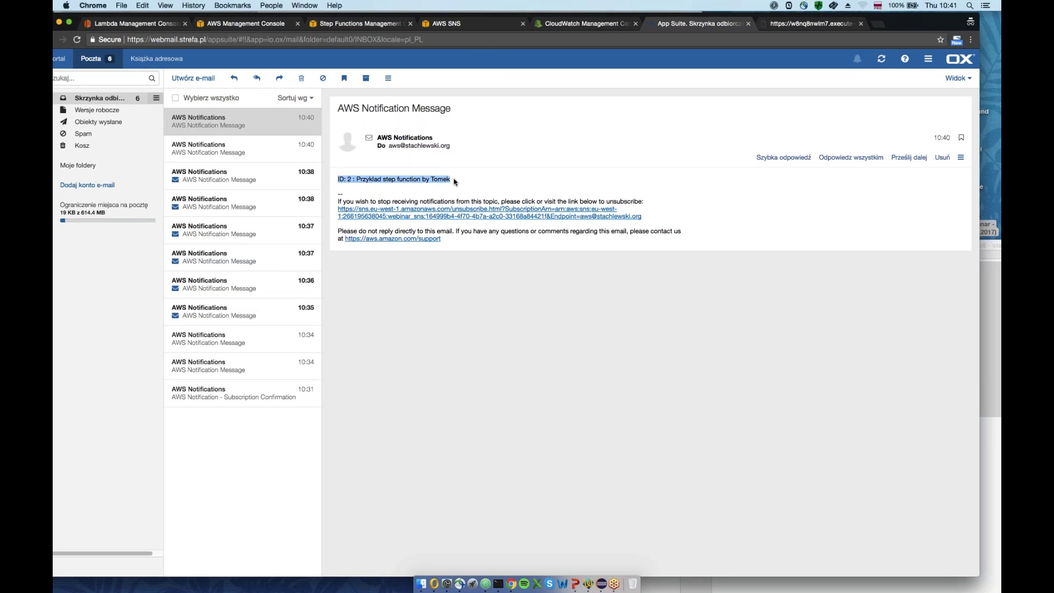
# Play the PowerPoint slide show from the current Amazon Kinesis Firehose slide
pyautogui.click(459, 24)
pyautogui.click(347, 24)
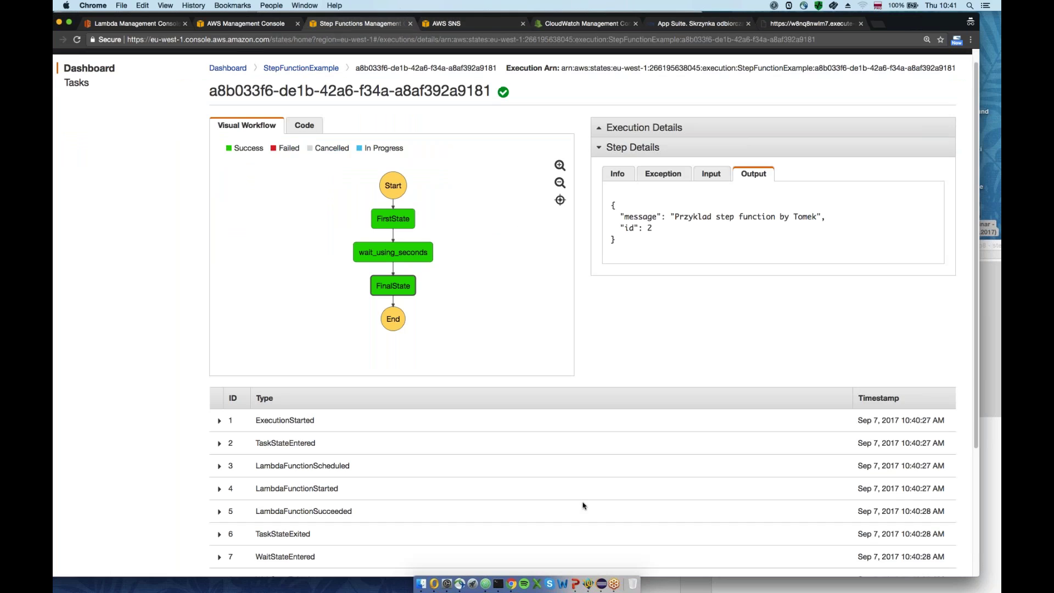
pyautogui.click(576, 585)
pyautogui.click(332, 6)
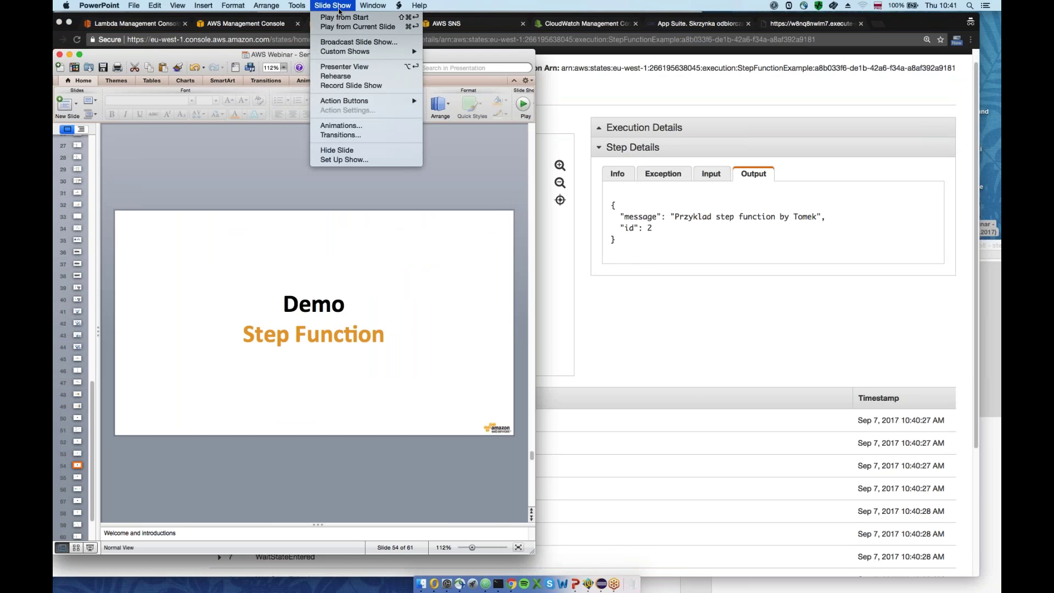
pyautogui.click(345, 28)
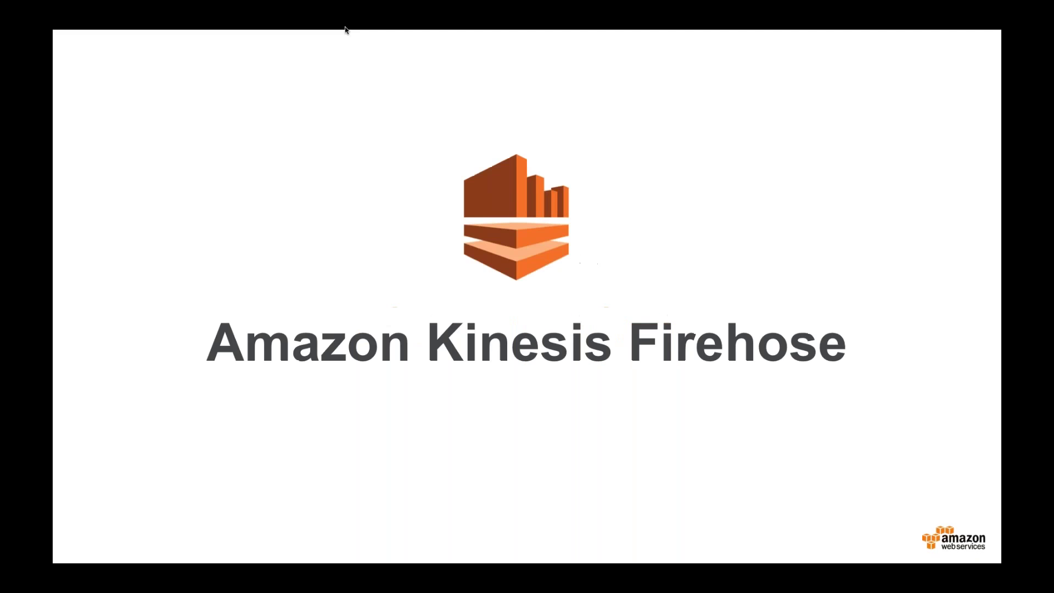
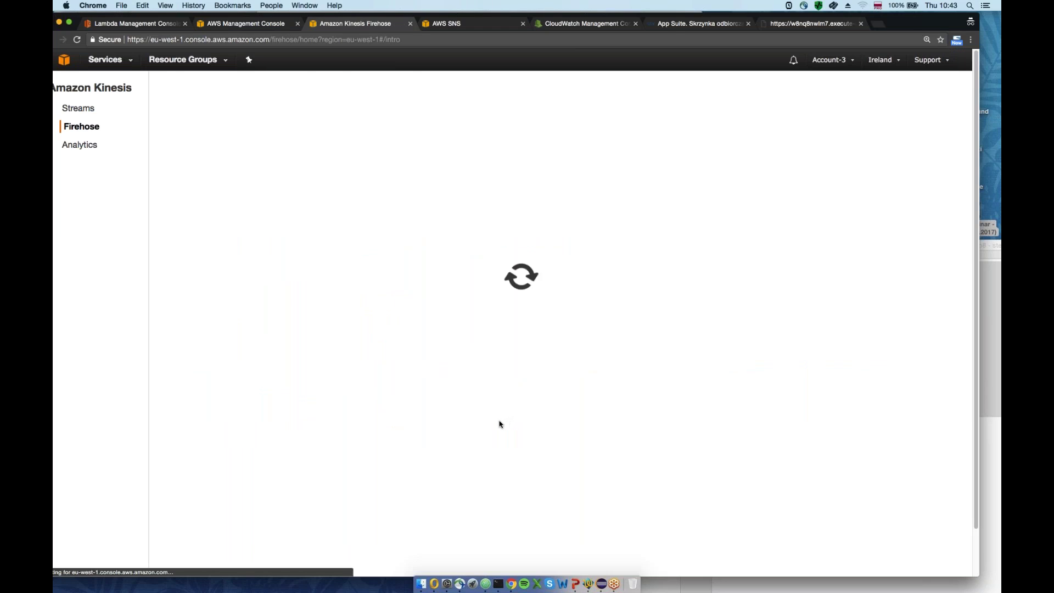
# Start a new Firehose delivery stream named 'webinarium-bufor'
pyautogui.click(187, 187)
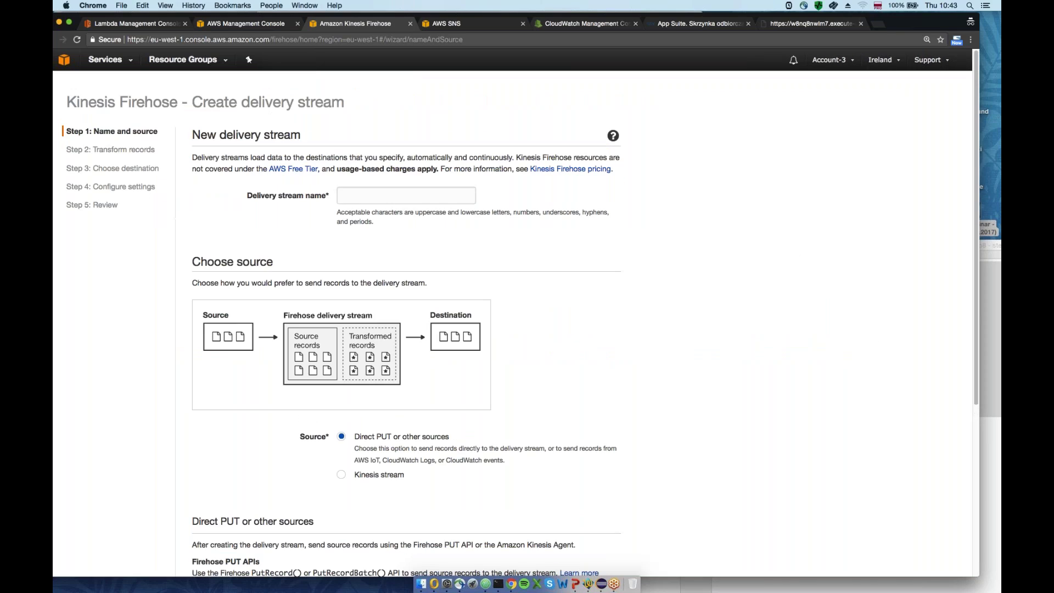
pyautogui.write('webin')
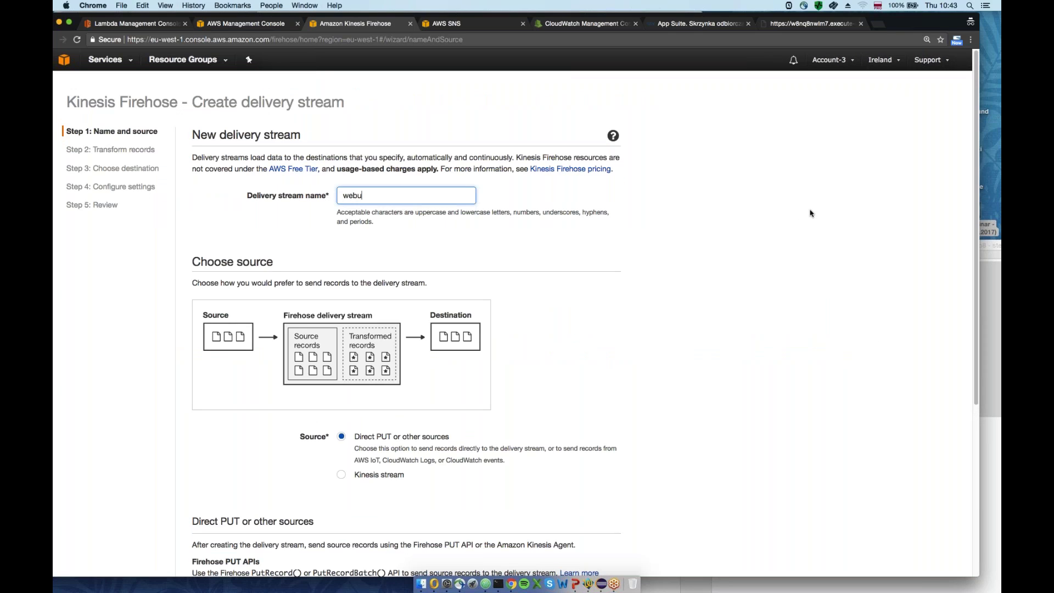
pyautogui.write('arium-')
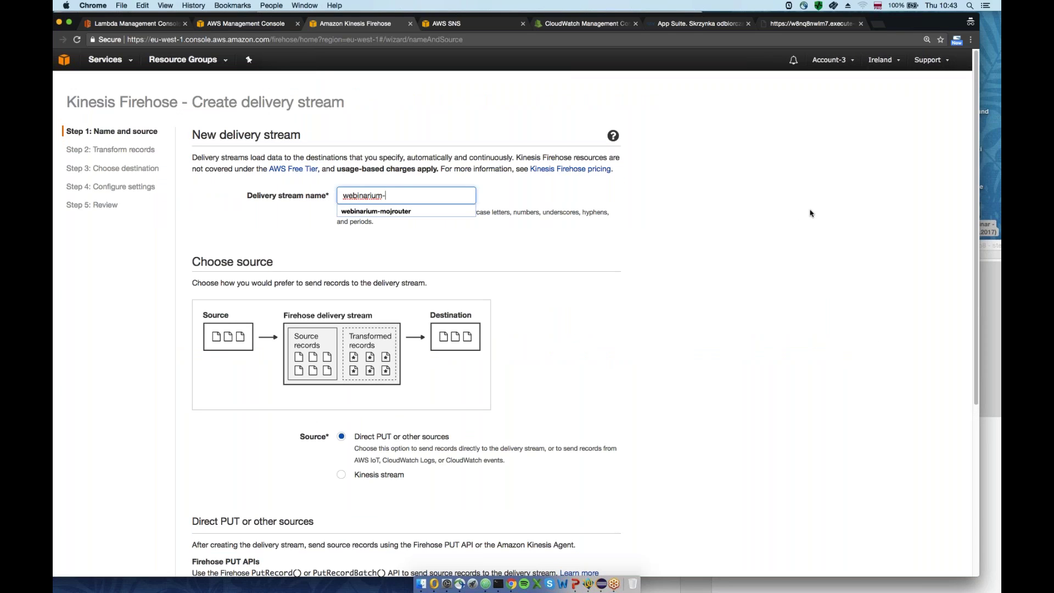
pyautogui.write('stre')
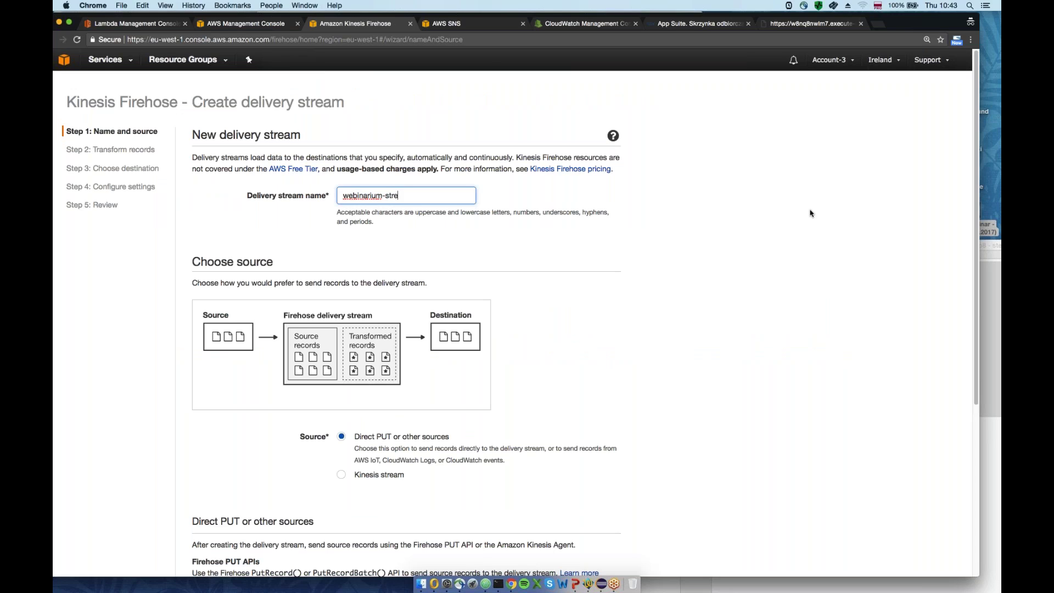
pyautogui.press('BackSpace')
pyautogui.press('BackSpace')
pyautogui.write('bufor')
pyautogui.press('super+c')
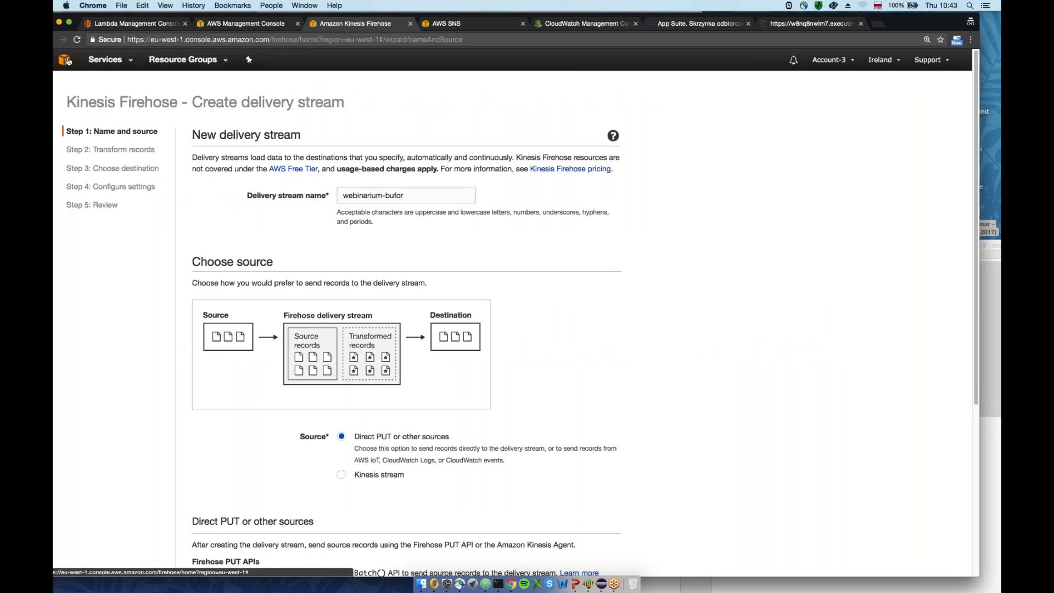
# Open the AWS console home in a new browser tab and switch to it
pyautogui.rightClick(65, 60)
pyautogui.click(88, 62)
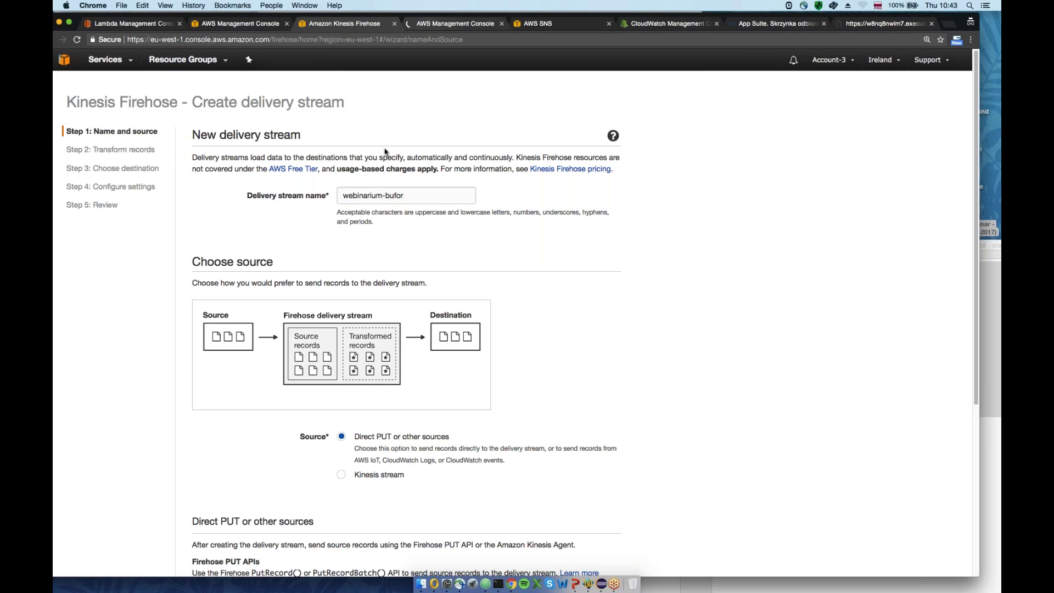
pyautogui.click(454, 23)
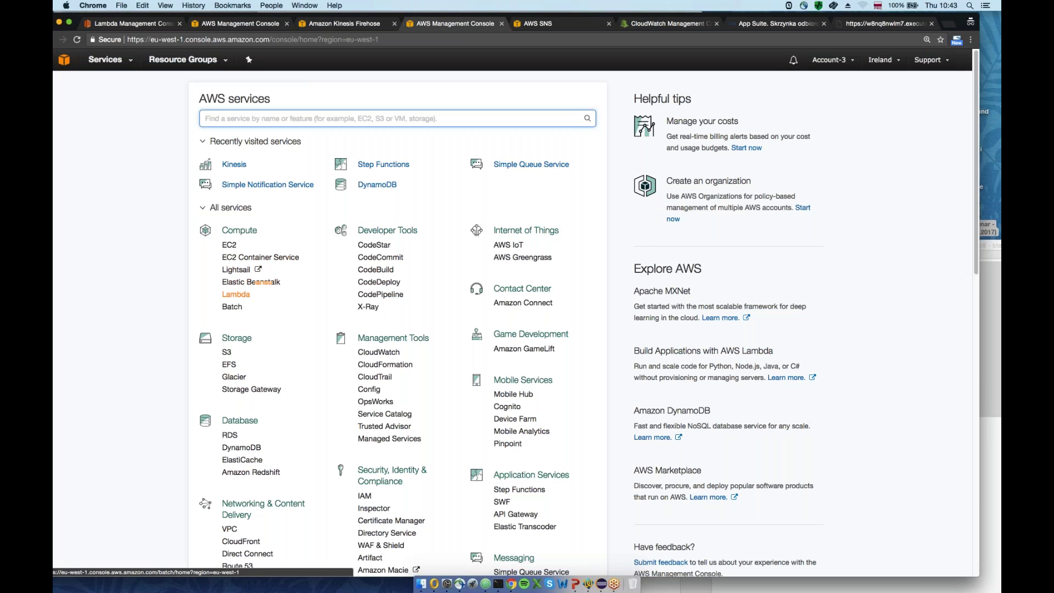
# Create the S3 bucket 'webinarium-serverless', view it, and return to the Firehose tab
pyautogui.click(227, 354)
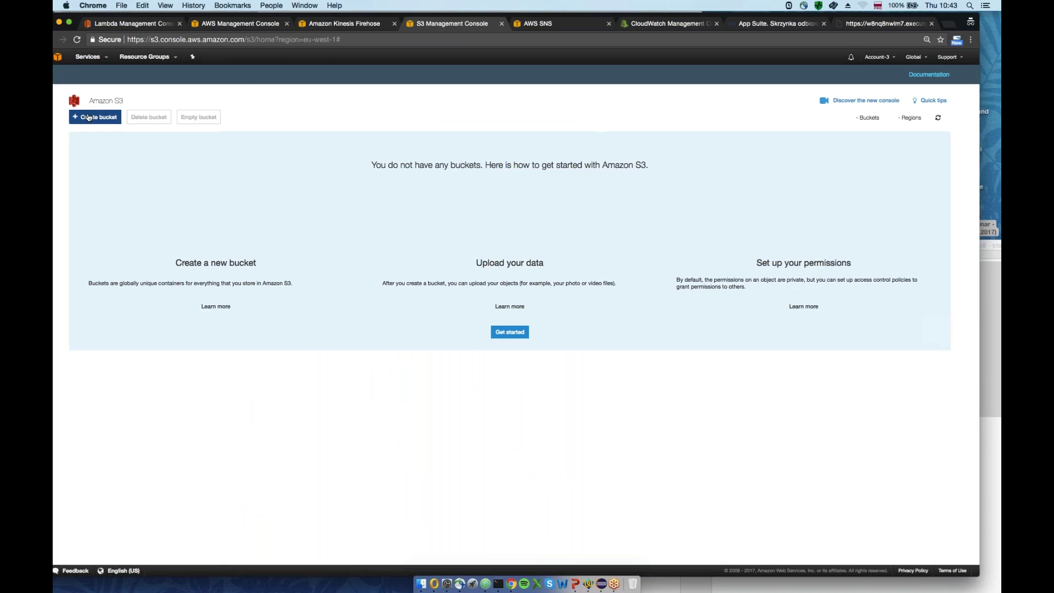
pyautogui.click(87, 117)
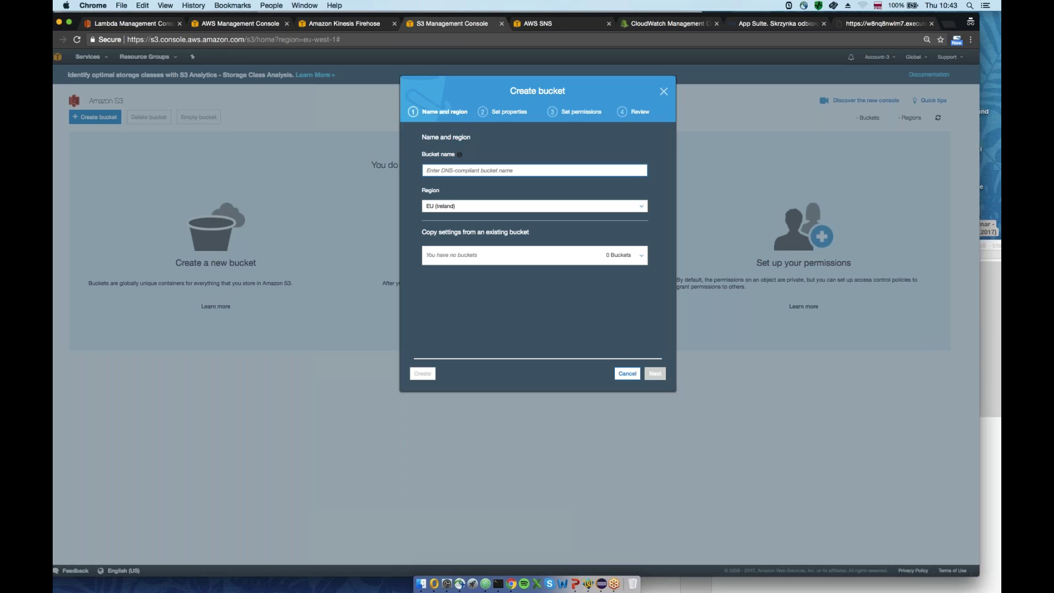
pyautogui.write('webinarium-ser')
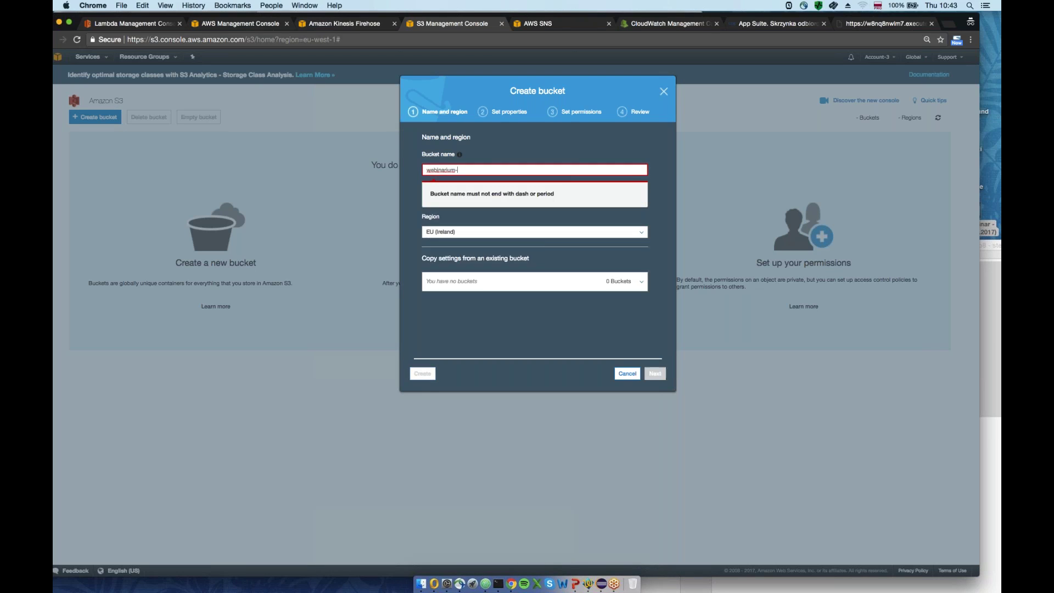
pyautogui.write('verless')
pyautogui.press('Return')
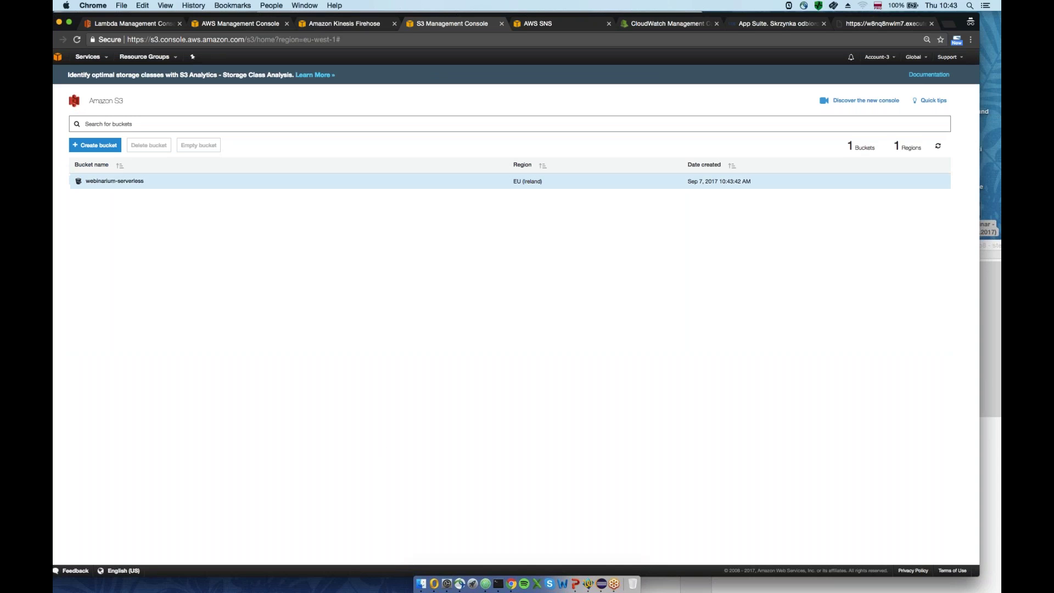
pyautogui.click(116, 183)
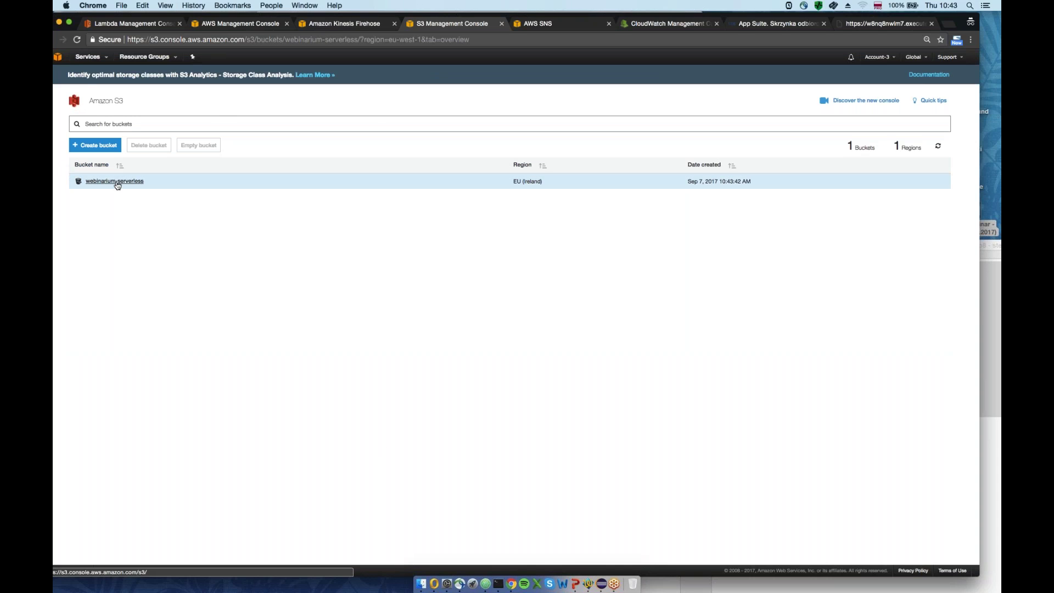
pyautogui.click(345, 23)
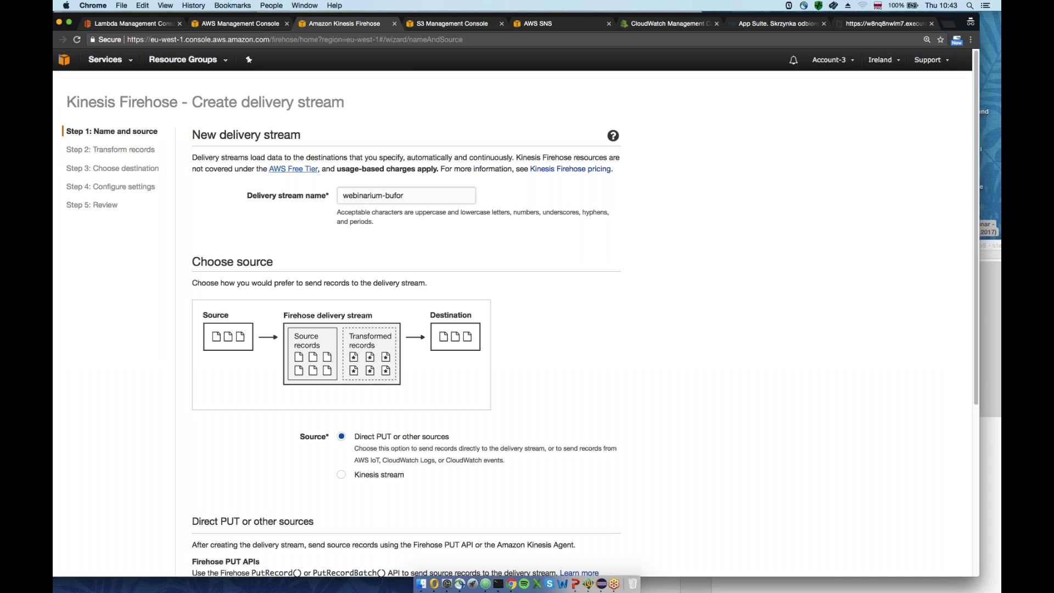
# Keep the stream name 'webinarium-bufor' with Direct PUT source and move to record transformation
pyautogui.tripleClick(412, 196)
pyautogui.scroll(-1, 301, 295)
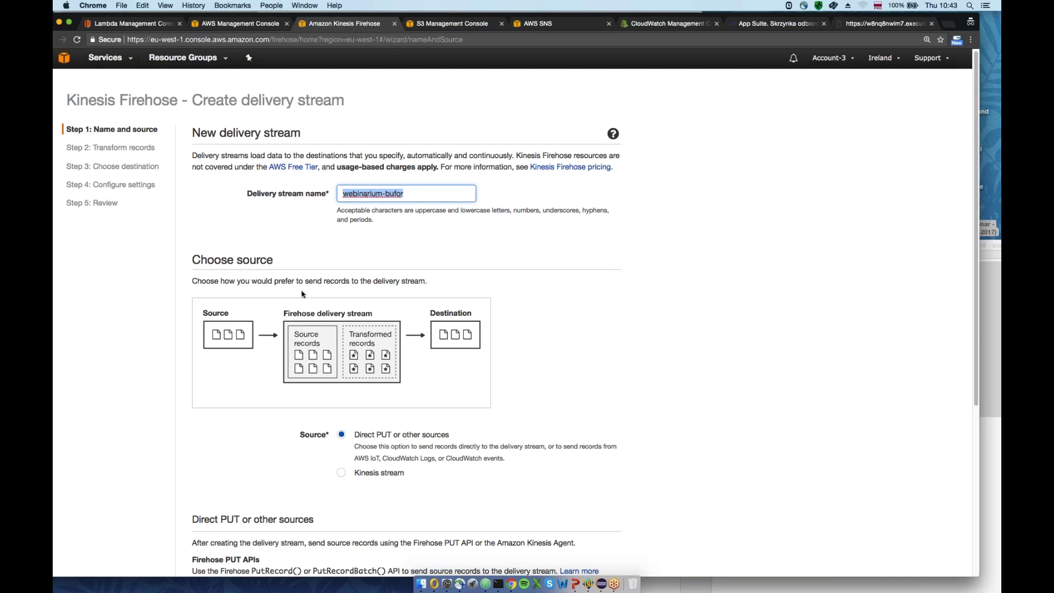
pyautogui.scroll(-5, 301, 295)
pyautogui.click(602, 528)
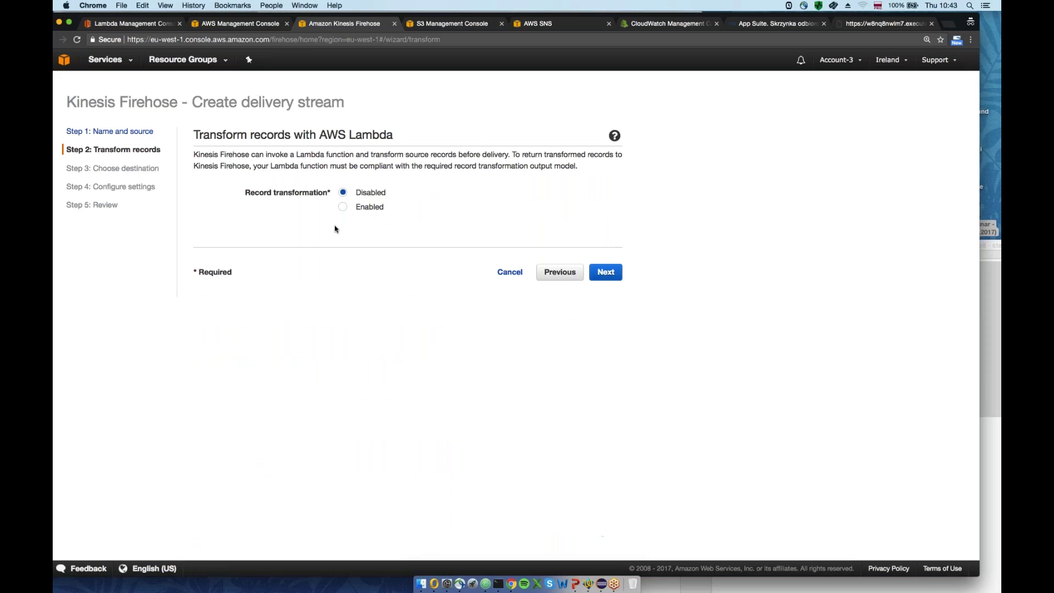
# Leave record transformation Disabled and continue to the destination choice
pyautogui.moveTo(320, 134); pyautogui.dragTo(393, 135)
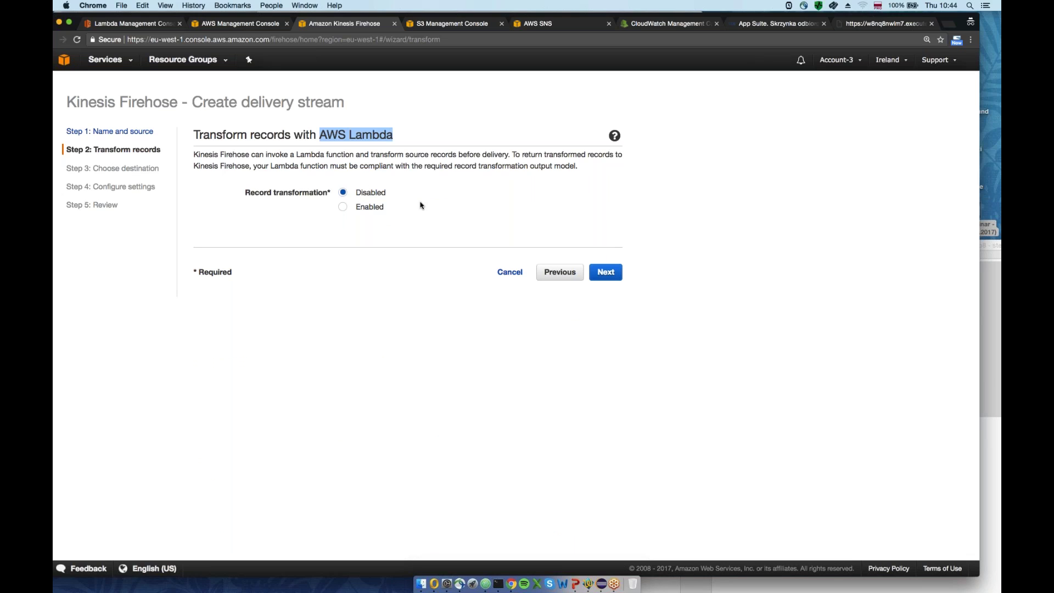
pyautogui.click(419, 196)
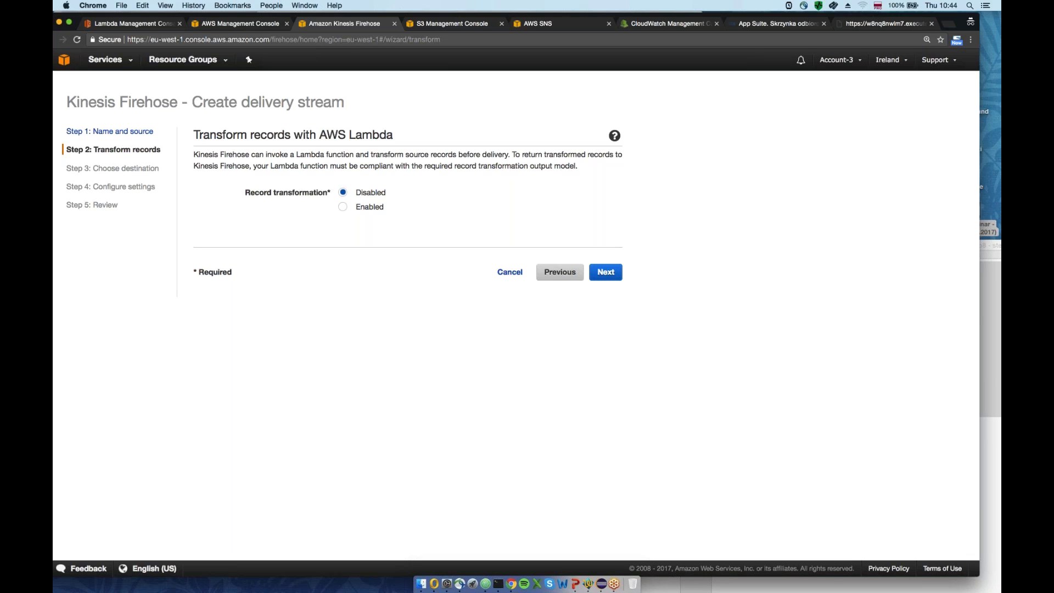
pyautogui.click(605, 272)
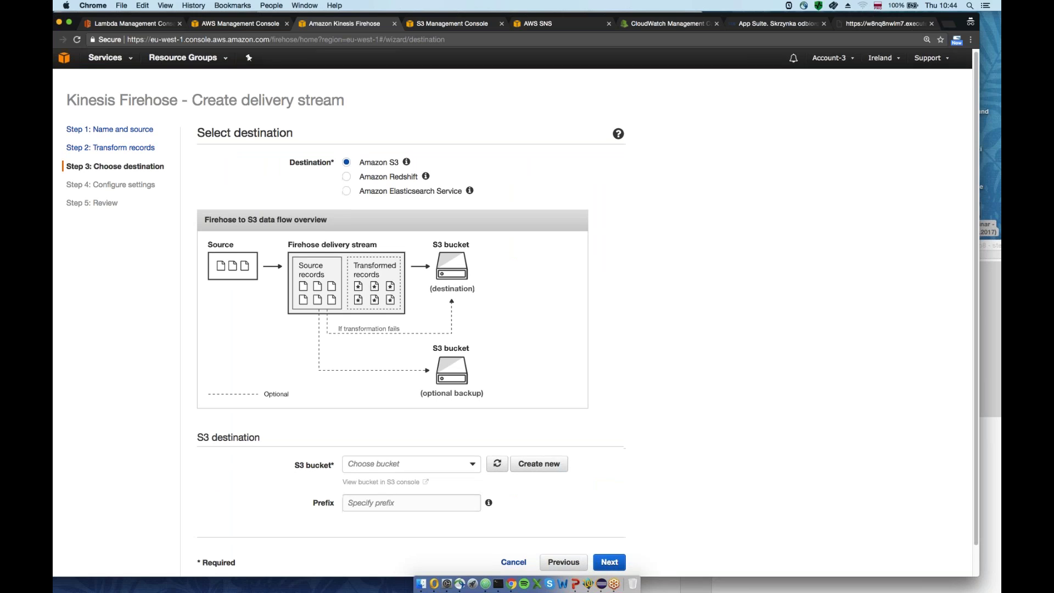
# Choose 'webinarium-serverless' as the destination S3 bucket with prefix 'data' and continue
pyautogui.scroll(-1, 362, 435)
pyautogui.click(363, 434)
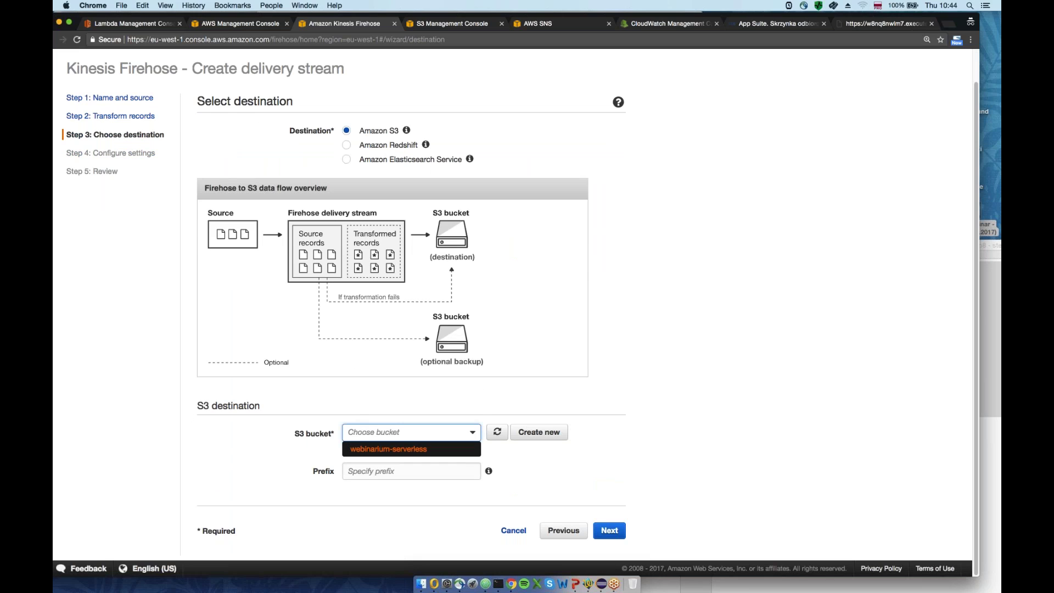
pyautogui.click(376, 450)
pyautogui.scroll(-1, 376, 452)
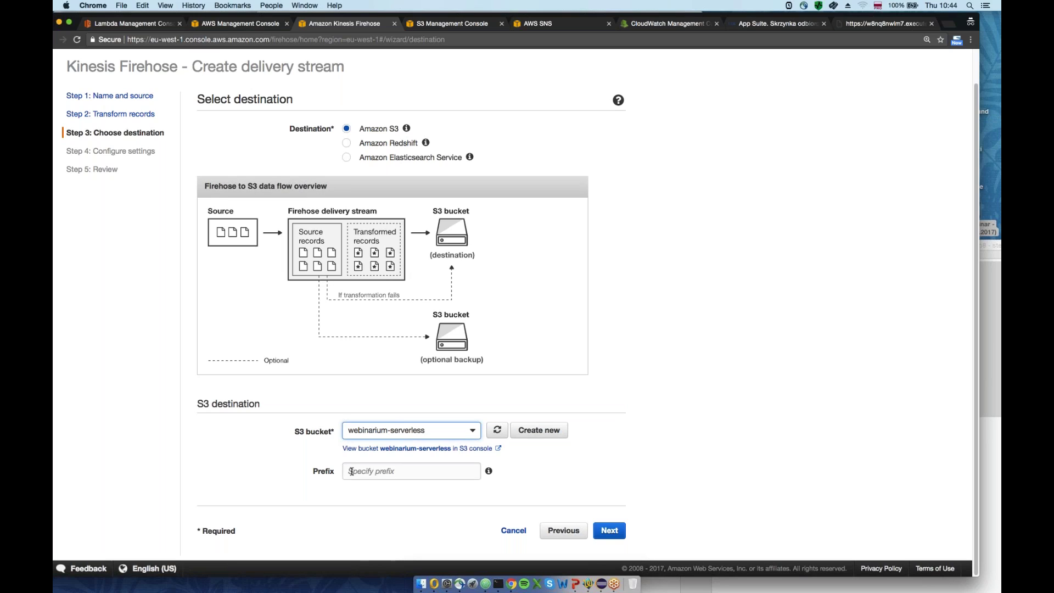
pyautogui.press('Down')
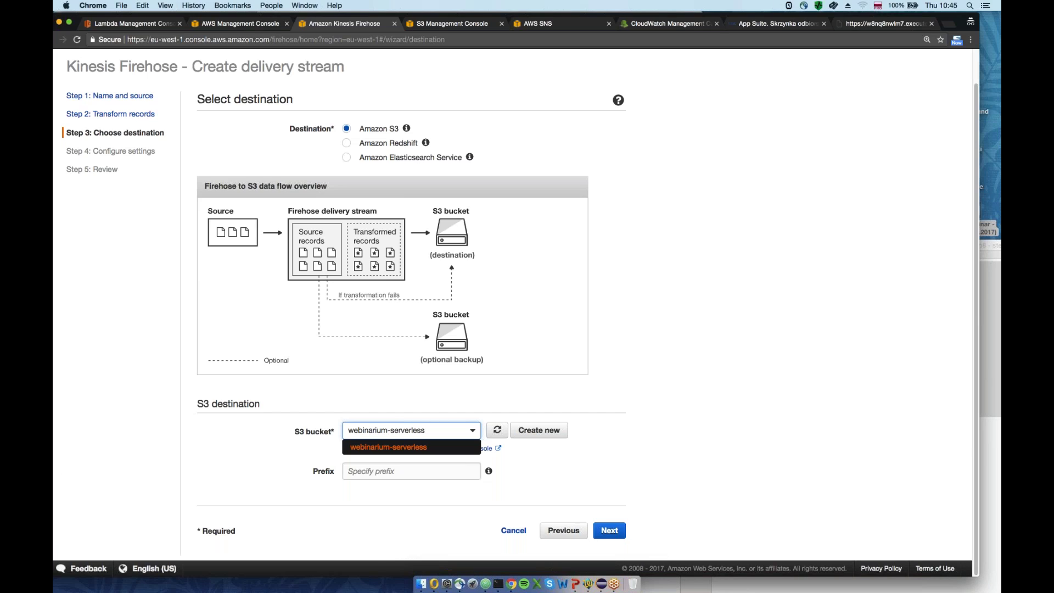
pyautogui.press('Return')
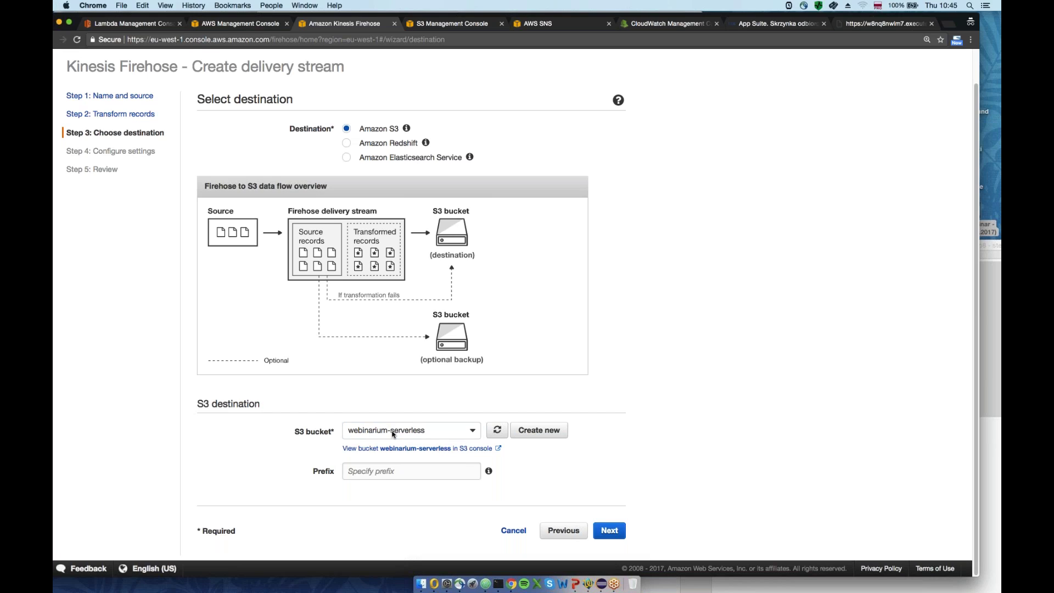
pyautogui.click(386, 472)
pyautogui.write('data')
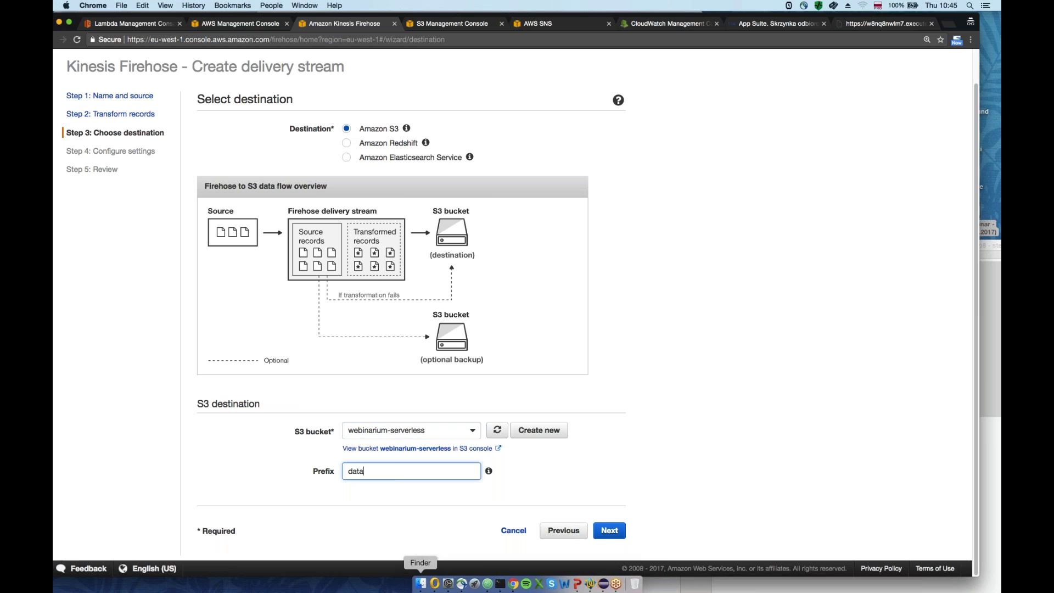
pyautogui.click(609, 530)
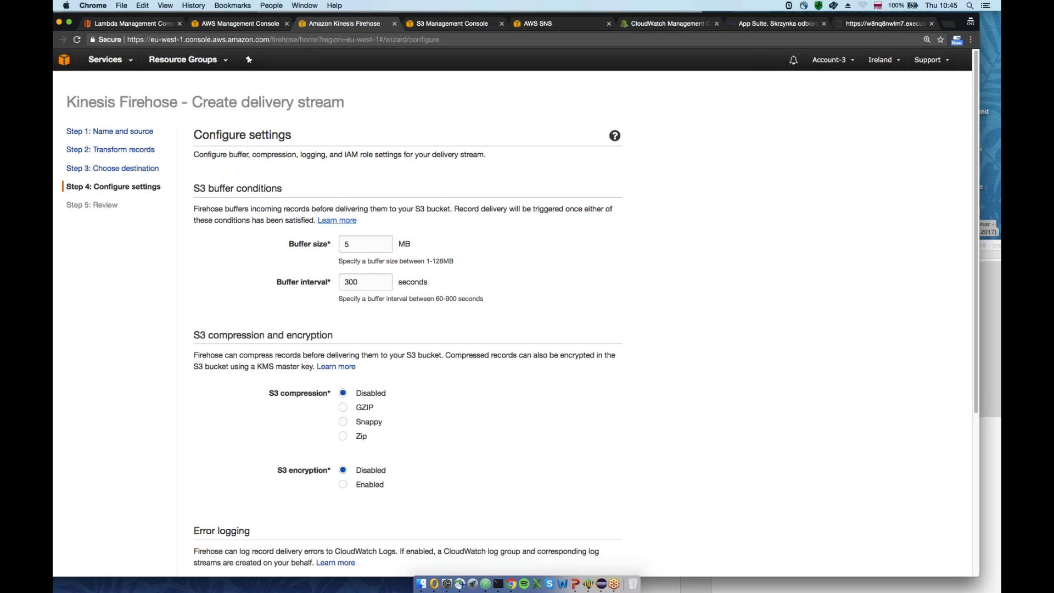
# Set the S3 buffer size to 1 MB and buffer interval to 60 seconds
pyautogui.doubleClick(346, 244)
pyautogui.write('1')
pyautogui.press('Tab')
pyautogui.write('60')
pyautogui.click(268, 272)
pyautogui.doubleClick(348, 281)
# Create and allow the firehose_delivery_role IAM role for the stream
pyautogui.scroll(-3, 316, 302)
pyautogui.scroll(-5, 315, 302)
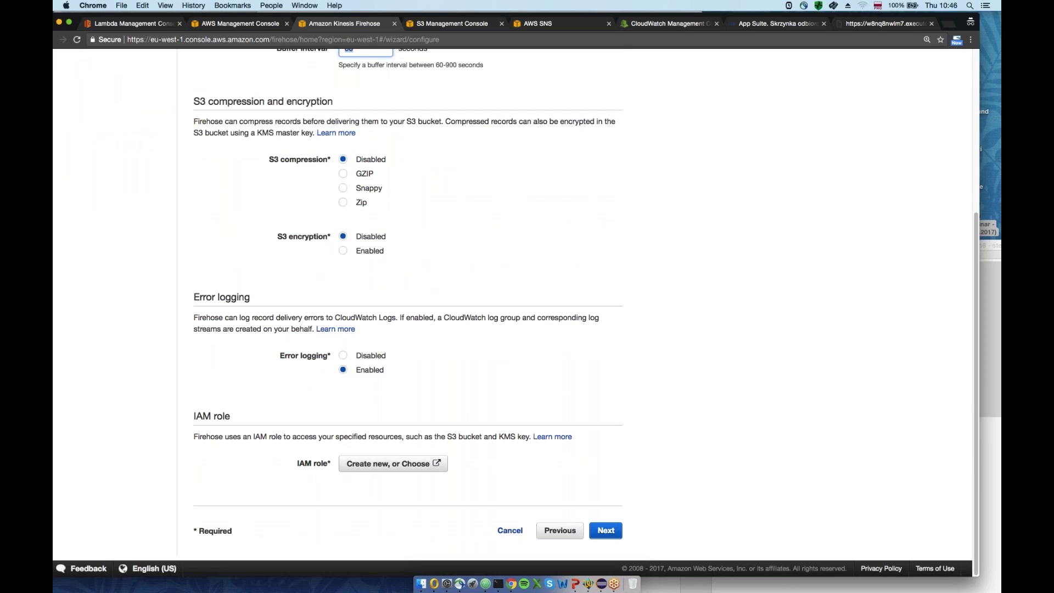
pyautogui.click(393, 463)
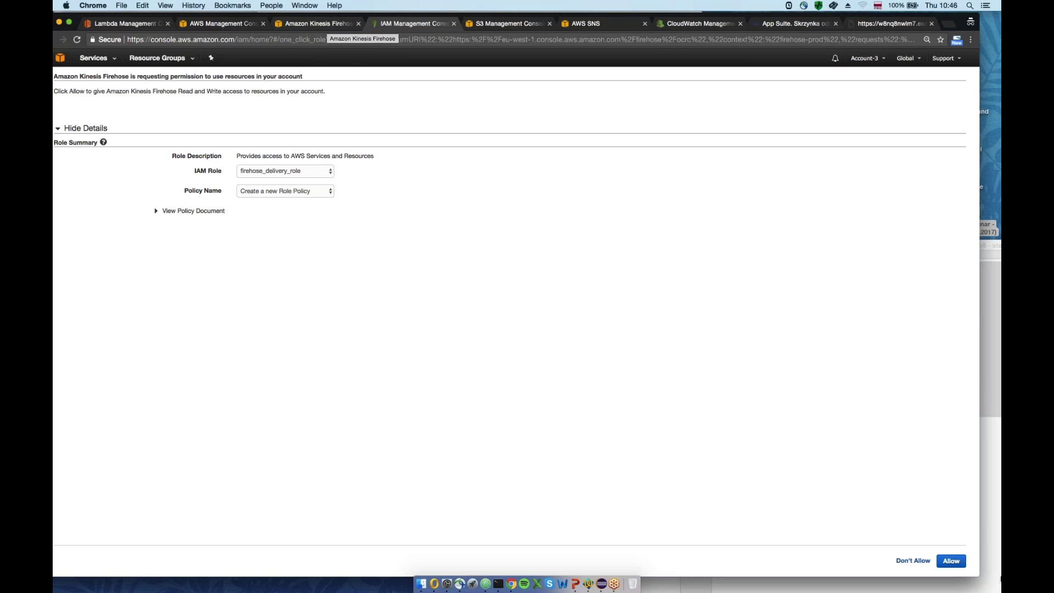
pyautogui.click(951, 561)
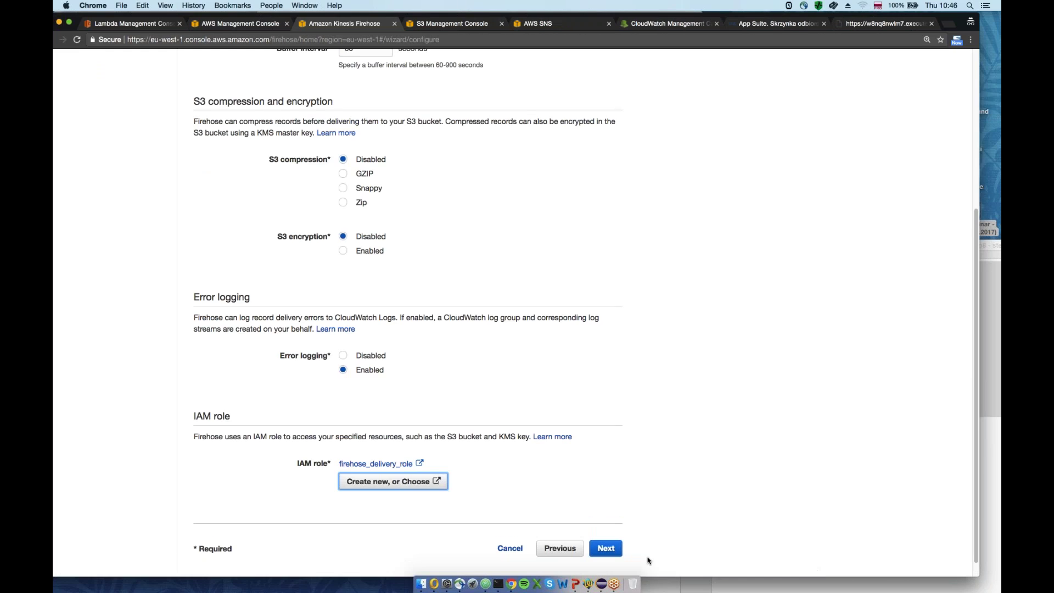
# Review the uncompressed settings and create the webinarium-bufor delivery stream
pyautogui.click(606, 547)
pyautogui.scroll(-4, 581, 496)
pyautogui.click(571, 530)
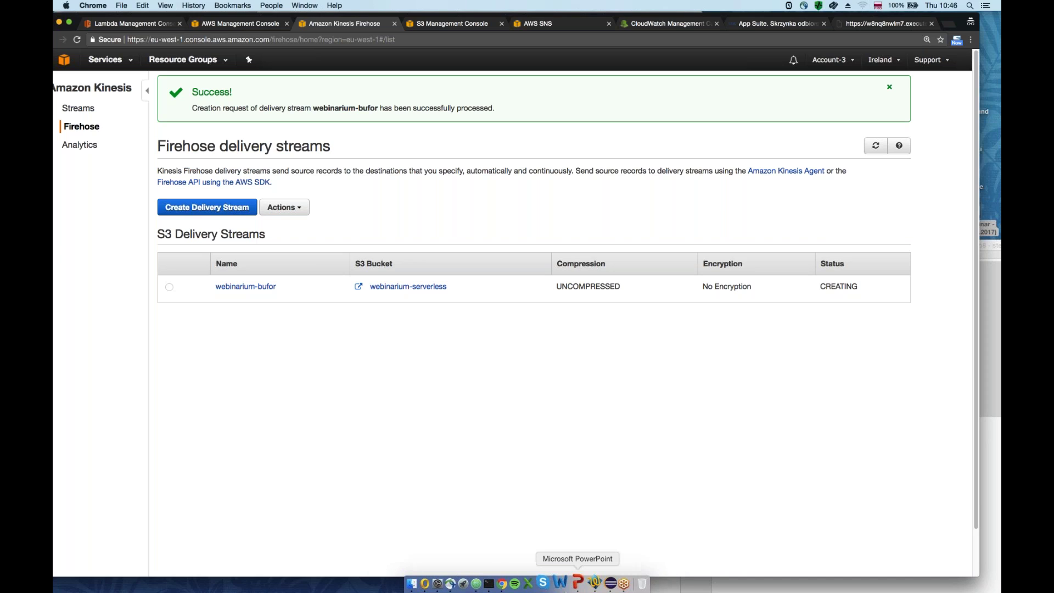
# Bring up PowerPoint and play the slide show from the start
pyautogui.click(576, 585)
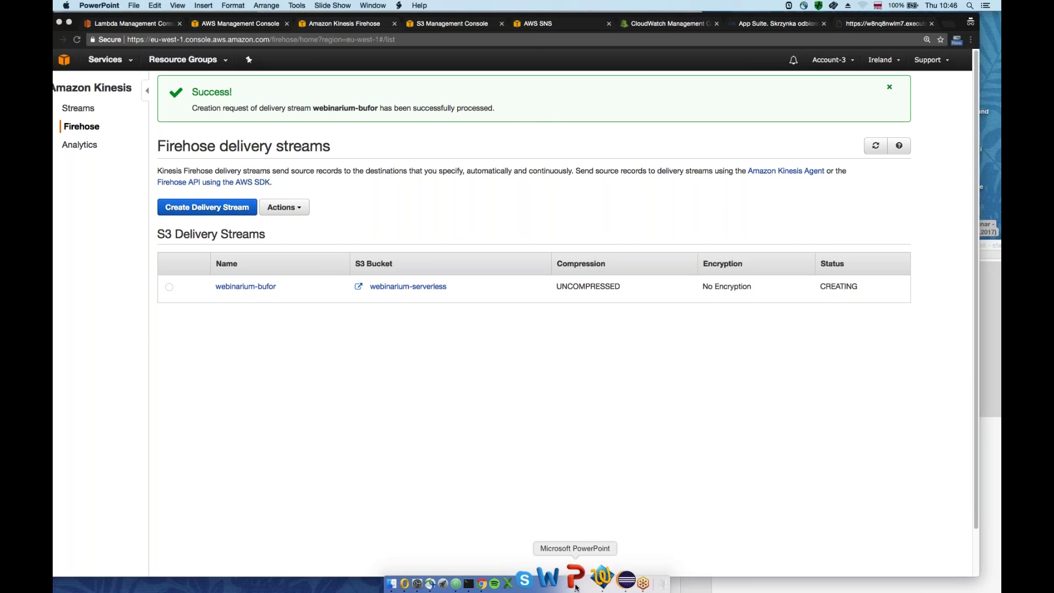
pyautogui.click(359, 4)
pyautogui.moveTo(332, 5)
pyautogui.click(349, 25)
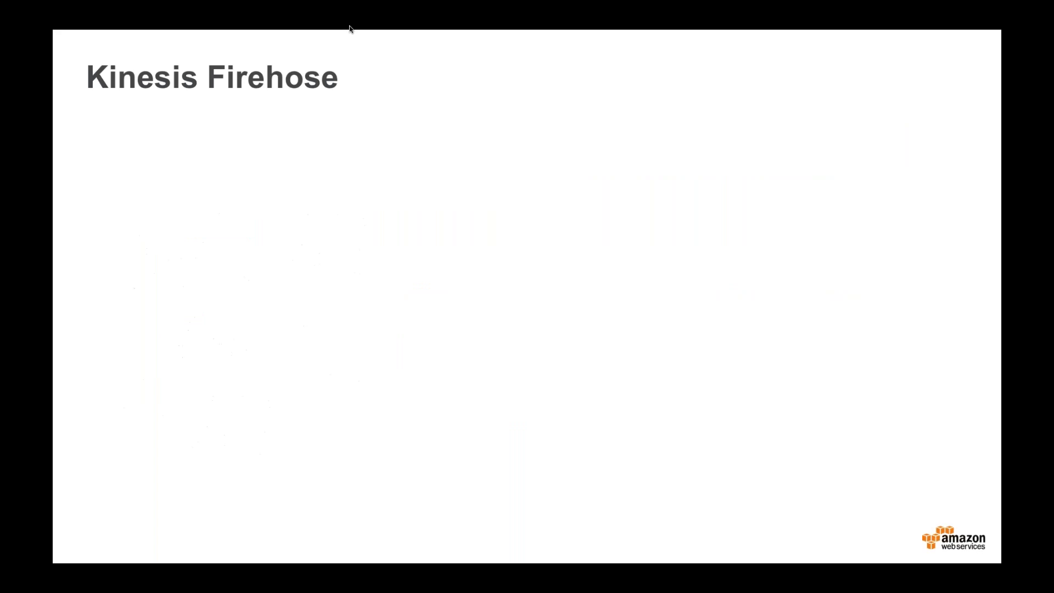
# Advance past the Amazon Athena title slide to the Athena diagram slide
pyautogui.press('Right')
pyautogui.press('Right')
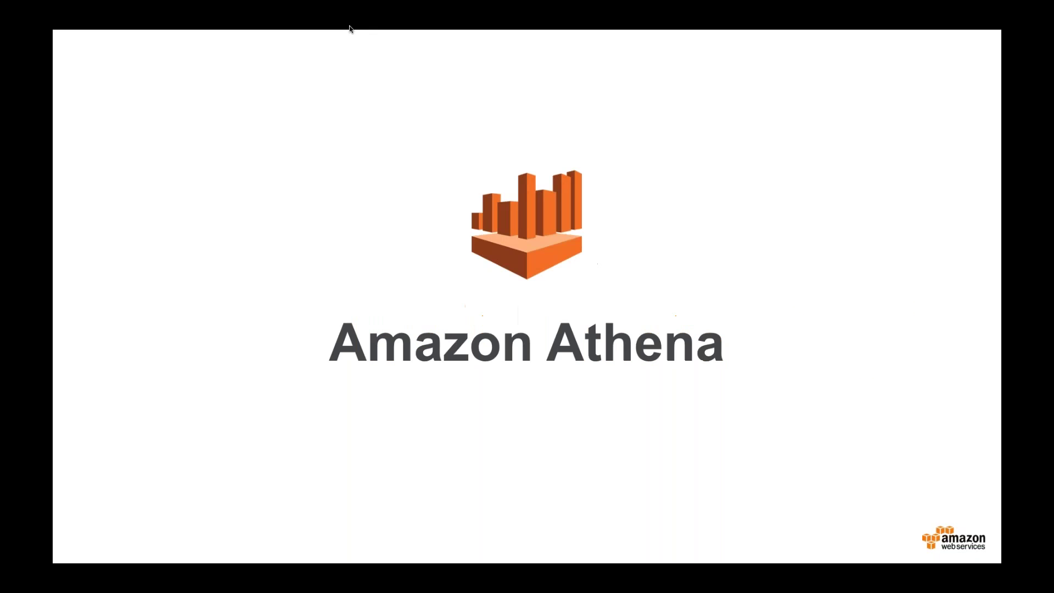
pyautogui.press('Right')
pyautogui.press('Left')
pyautogui.press('Right')
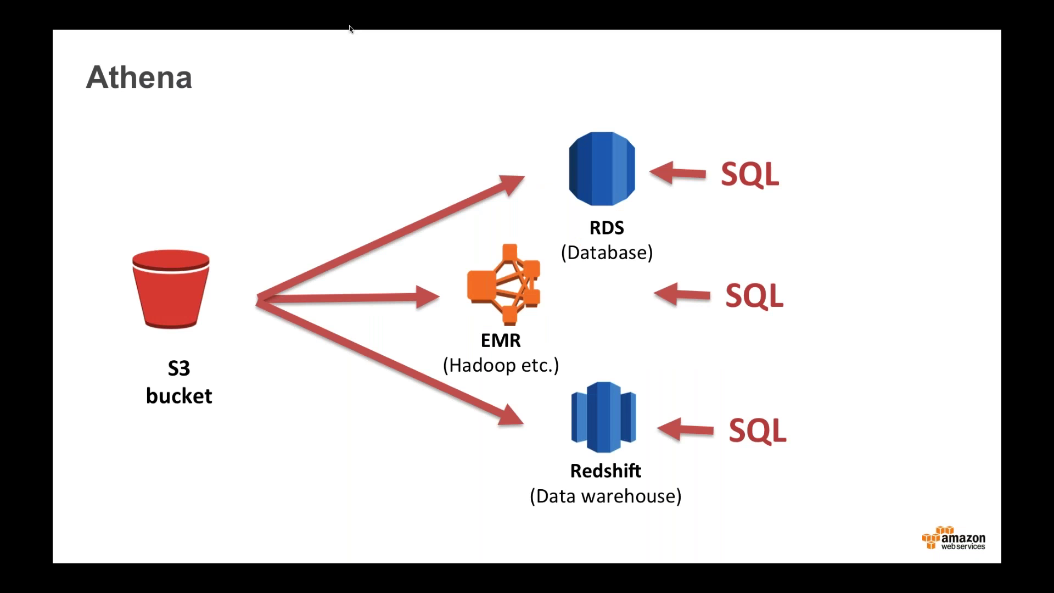
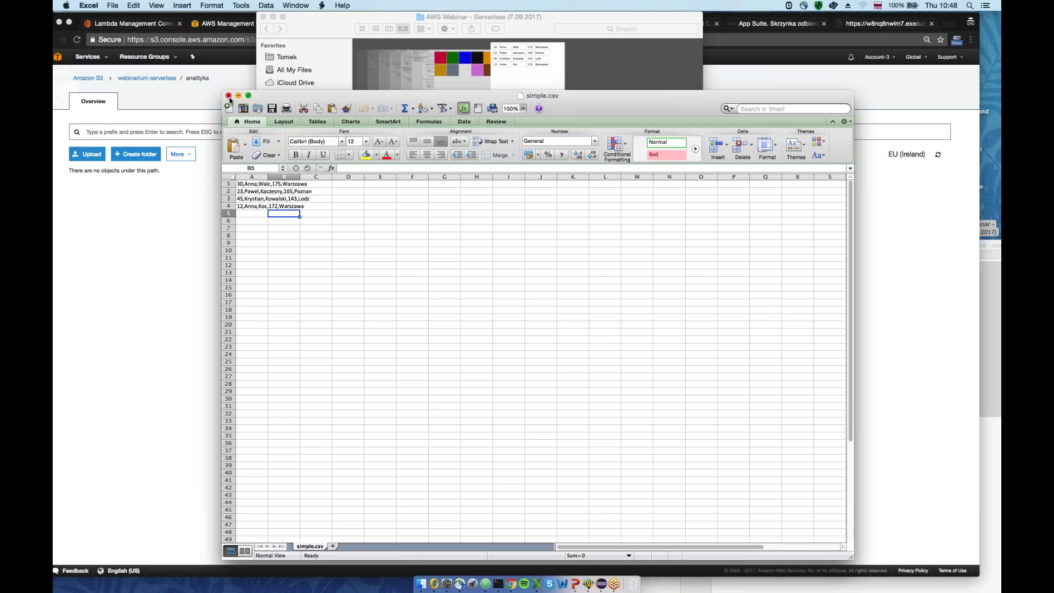
# Upload simple.csv from the Desktop's AWS Webinar - Serverless folder into the analityka folder
pyautogui.click(154, 299)
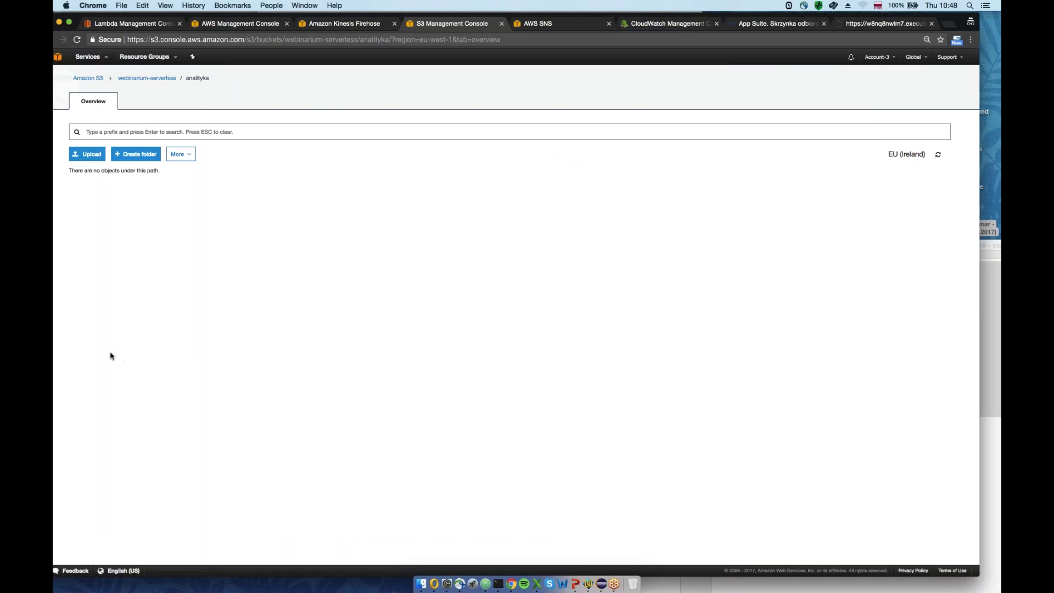
pyautogui.click(93, 158)
pyautogui.click(516, 235)
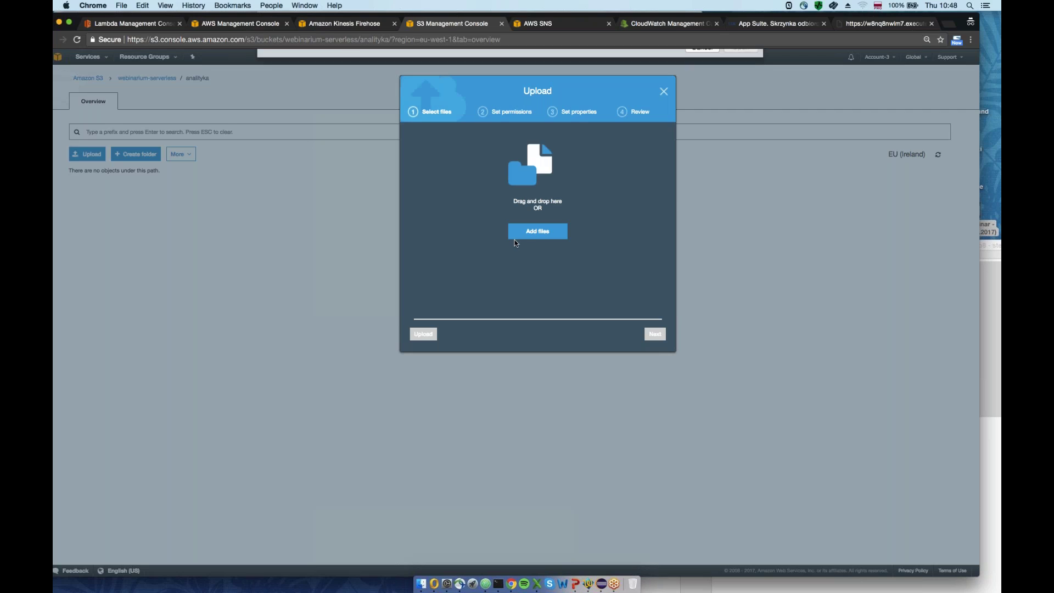
pyautogui.click(288, 88)
pyautogui.click(290, 166)
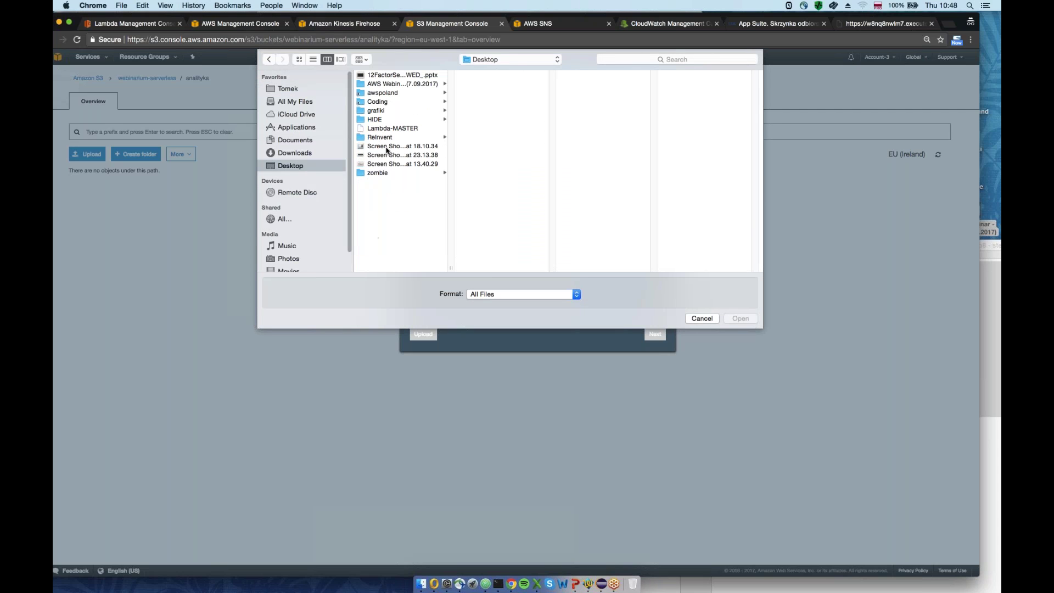
pyautogui.click(398, 84)
pyautogui.doubleClick(483, 172)
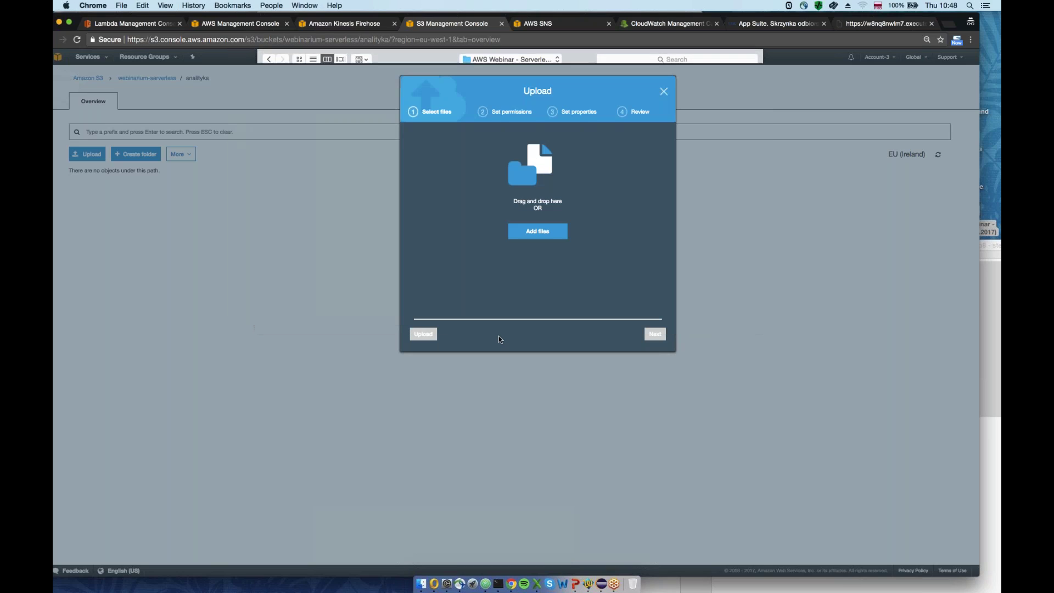
pyautogui.click(423, 333)
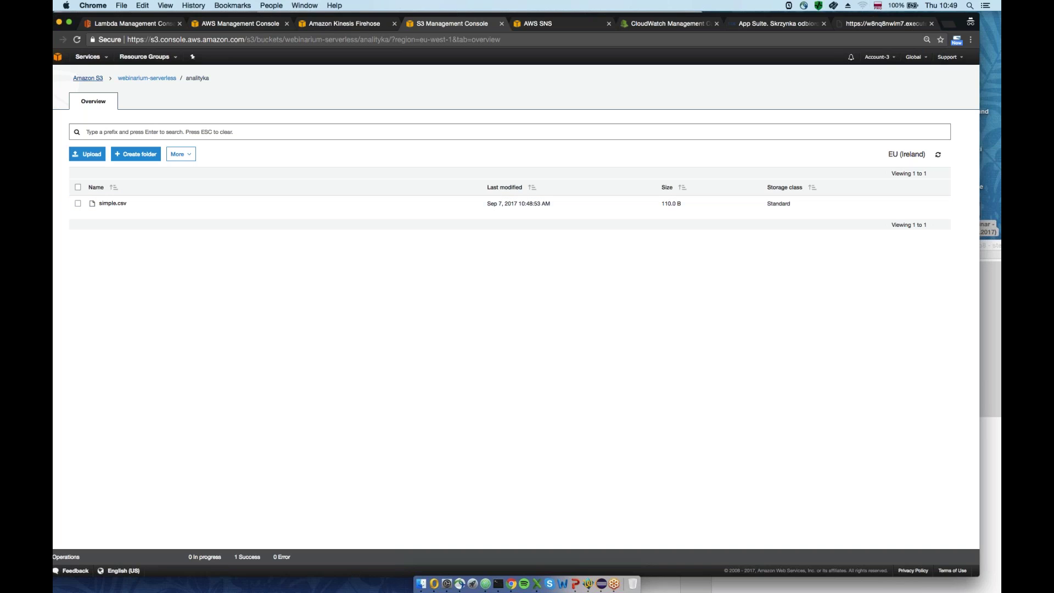
# Open the AWS console home in a new tab and close the SNS tab
pyautogui.click(81, 80)
pyautogui.moveTo(453, 15); pyautogui.dragTo(462, 14)
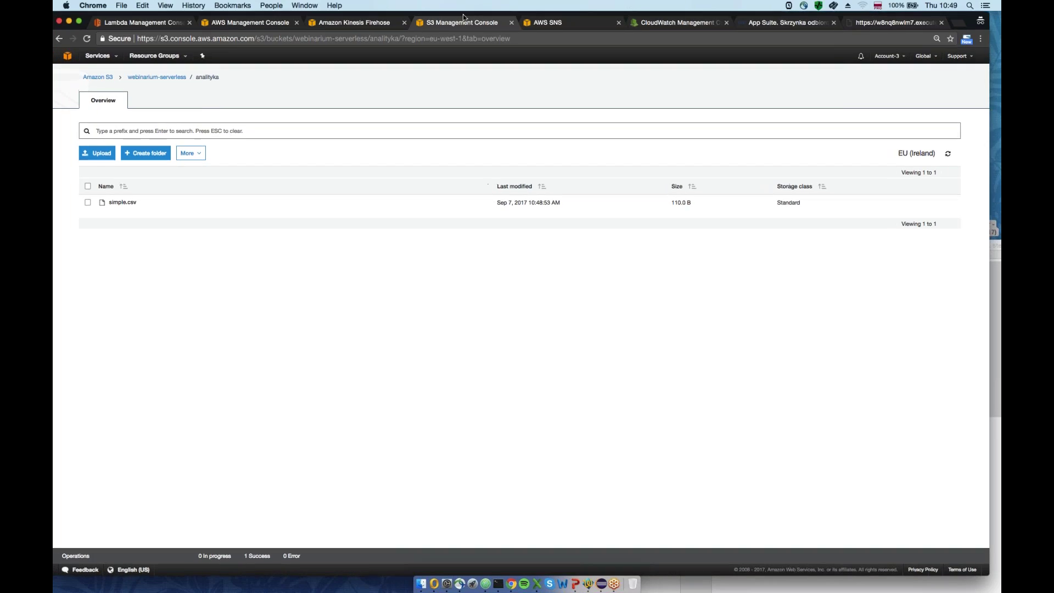
pyautogui.rightClick(67, 54)
pyautogui.click(89, 61)
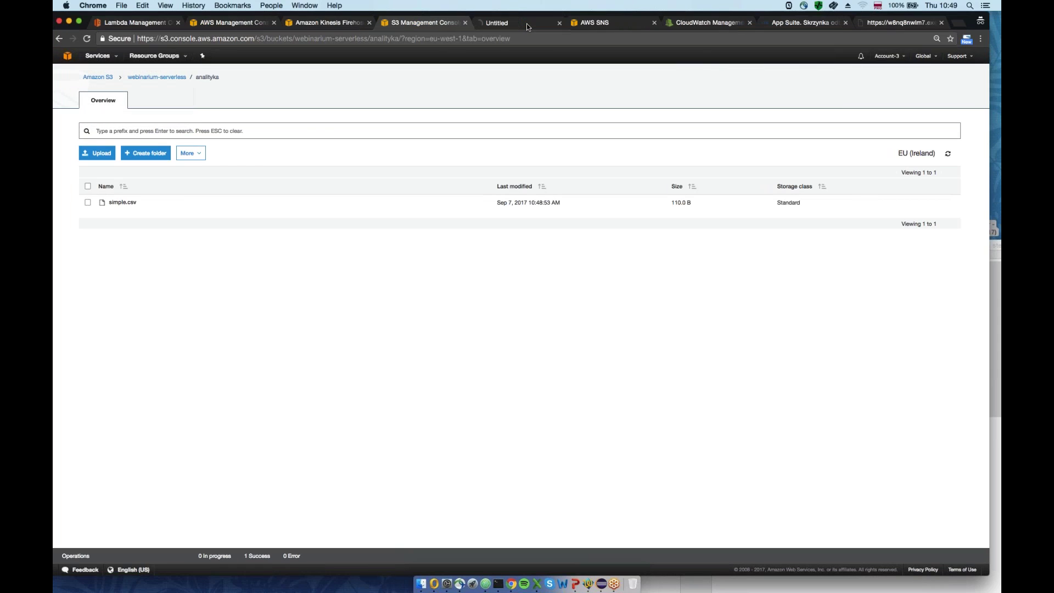
pyautogui.click(525, 22)
pyautogui.click(655, 22)
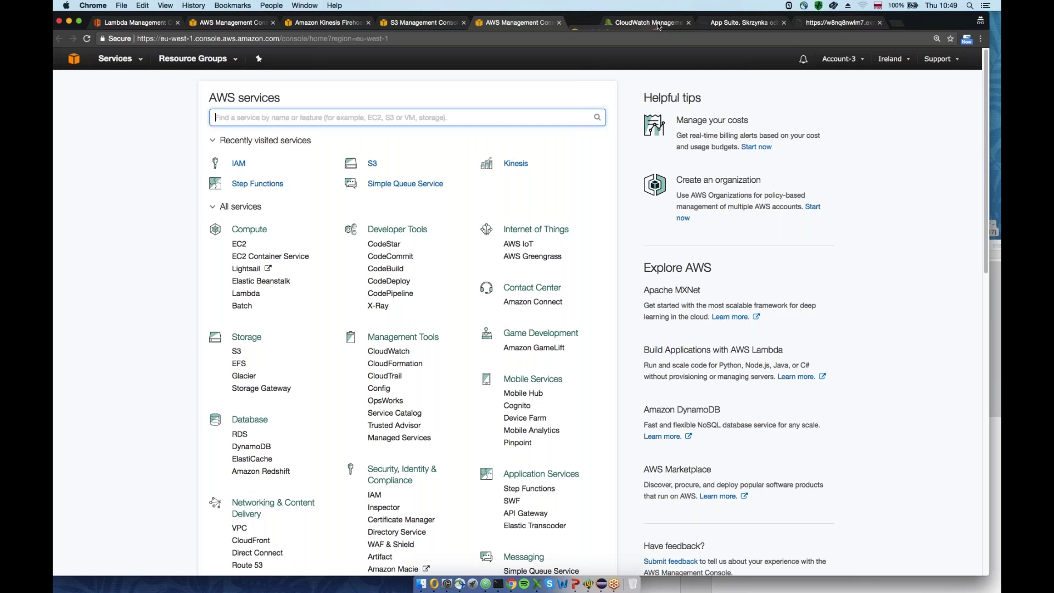
# Scroll down to the Analytics services and open Athena
pyautogui.scroll(-1, 318, 358)
pyautogui.scroll(-1, 318, 358)
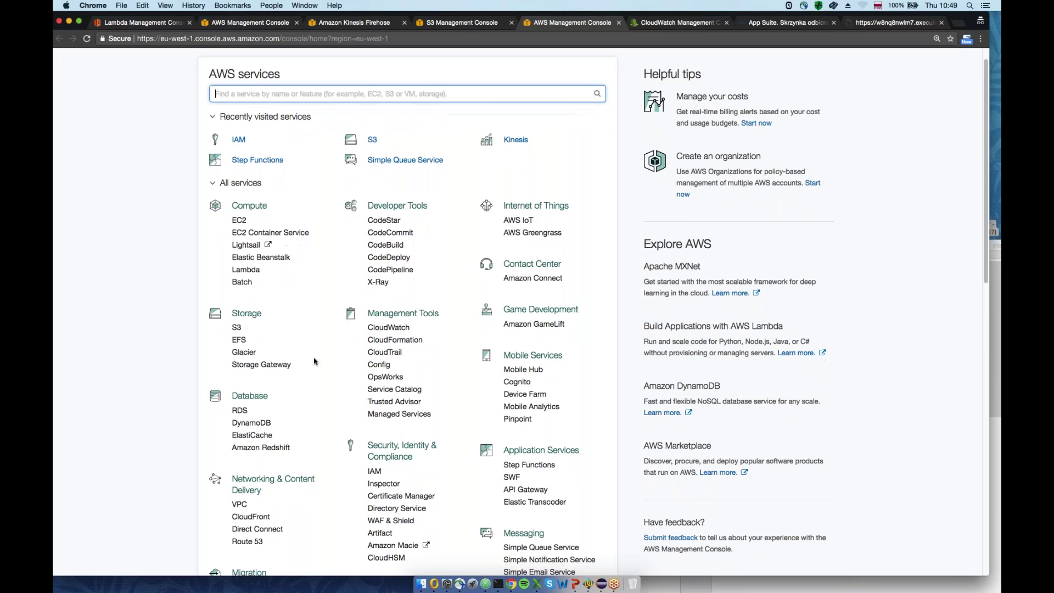
pyautogui.scroll(-5, 314, 360)
pyautogui.scroll(-1, 377, 425)
pyautogui.click(377, 425)
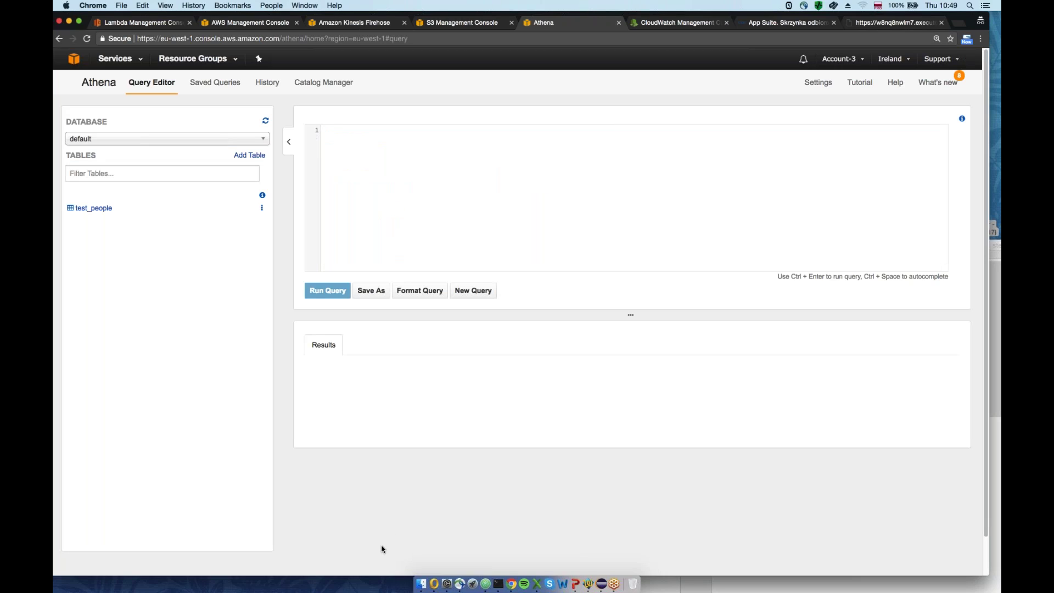
# Paste the CREATE EXTERNAL TABLE query from demo8 - athena.txt into Athena, renaming test_people to people
pyautogui.click(421, 584)
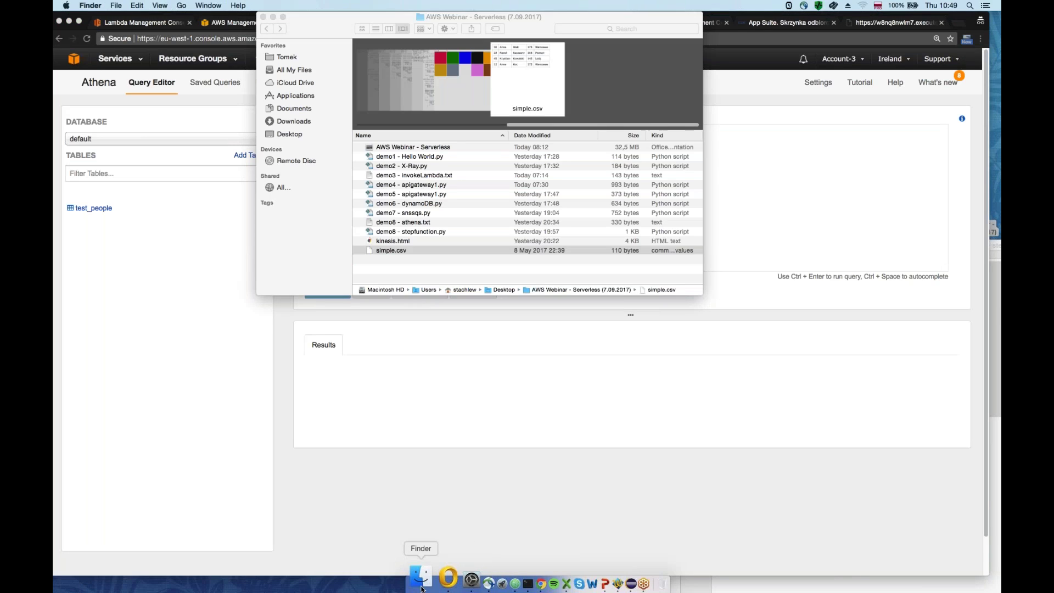
pyautogui.click(404, 222)
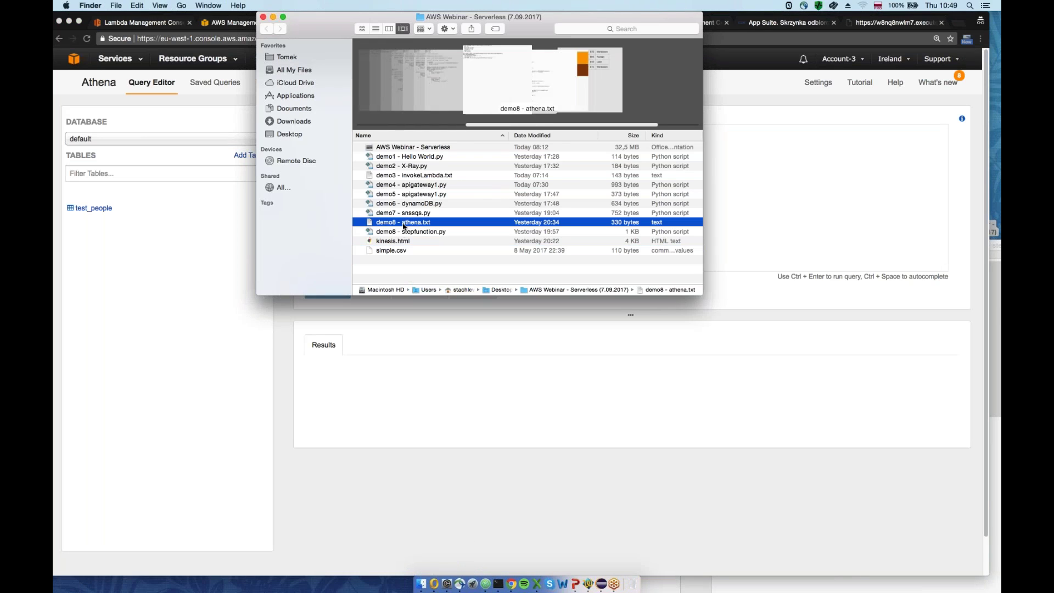
pyautogui.press('super+a')
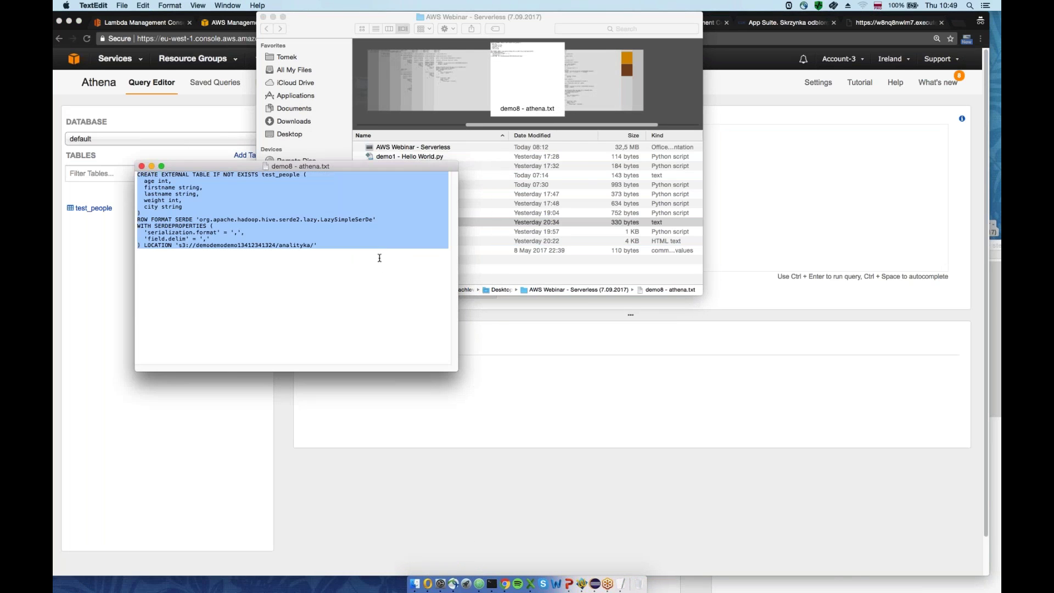
pyautogui.click(819, 191)
pyautogui.press('super+v')
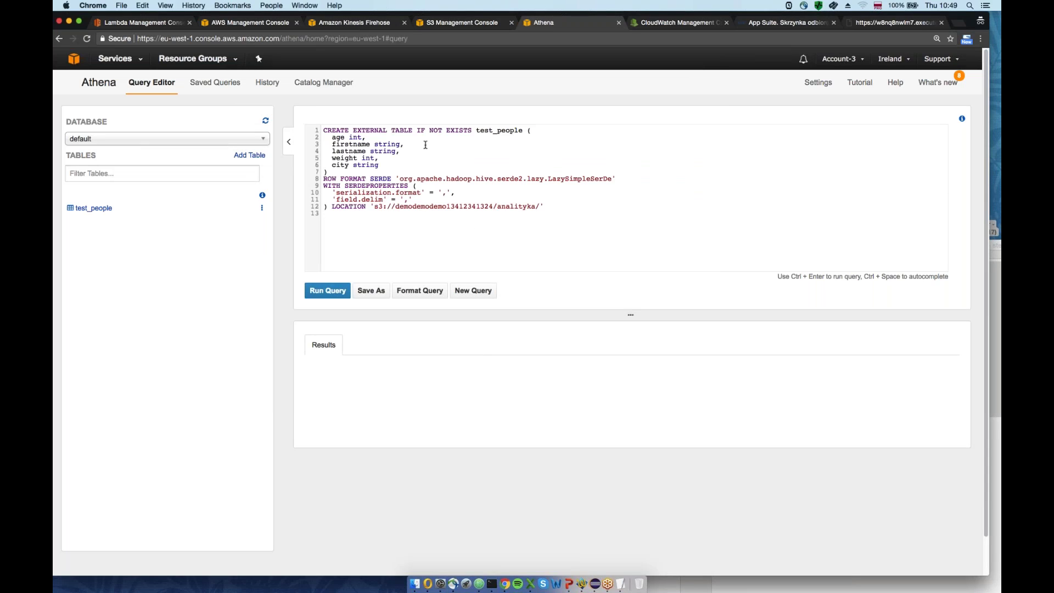
pyautogui.moveTo(497, 131); pyautogui.dragTo(475, 131)
pyautogui.press('BackSpace')
pyautogui.doubleClick(493, 131)
# Copy the webinarium-serverless / analityka path from the S3 breadcrumb
pyautogui.click(259, 25)
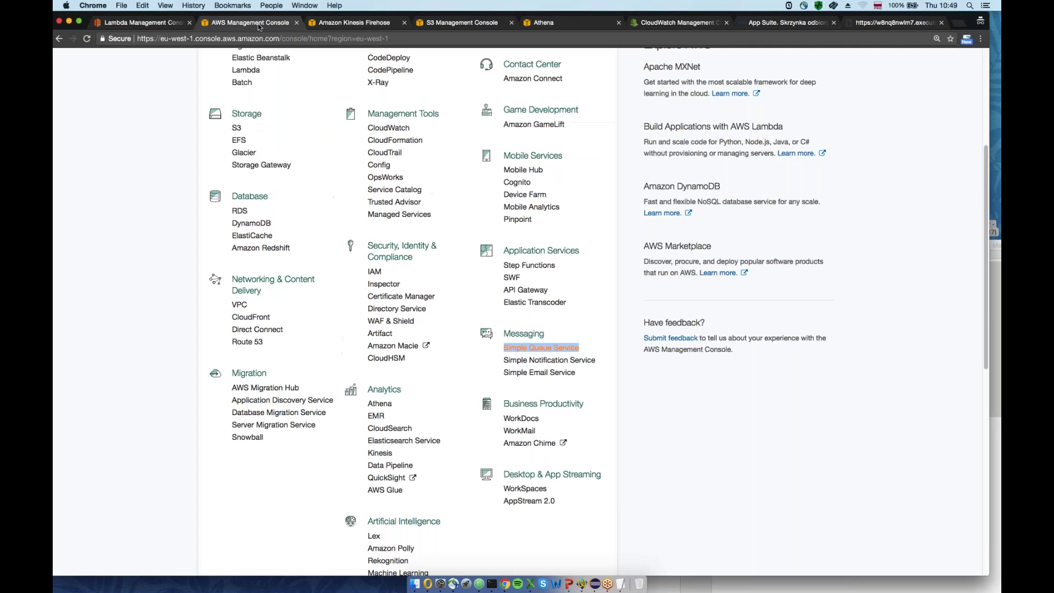
pyautogui.click(453, 27)
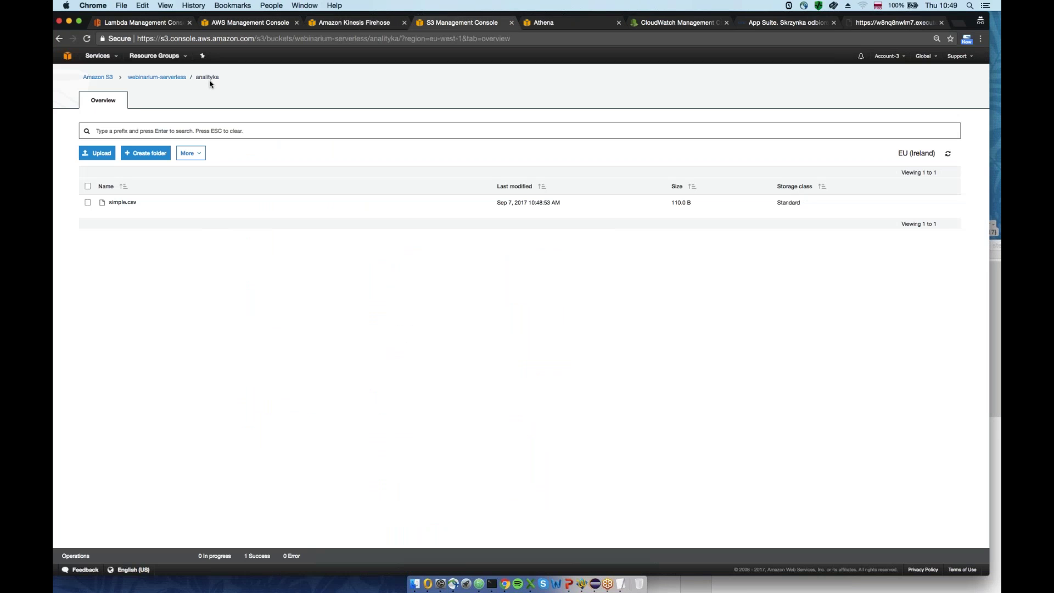
pyautogui.moveTo(220, 77); pyautogui.dragTo(127, 77)
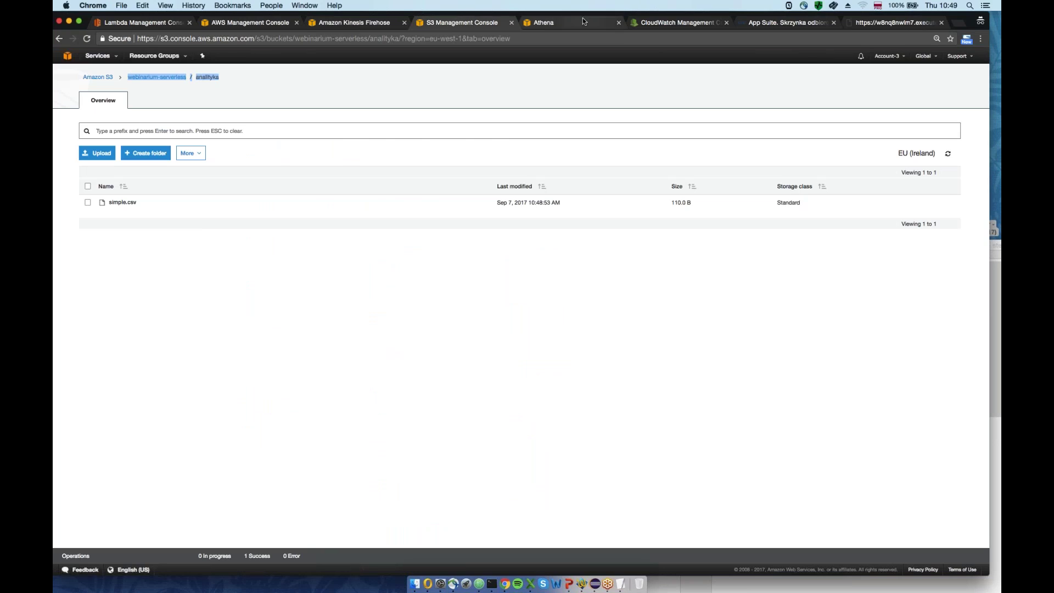
# Replace the old bucket path in the LOCATION line with webinarium-serverless/analityka
pyautogui.click(582, 19)
pyautogui.moveTo(535, 207); pyautogui.dragTo(400, 207)
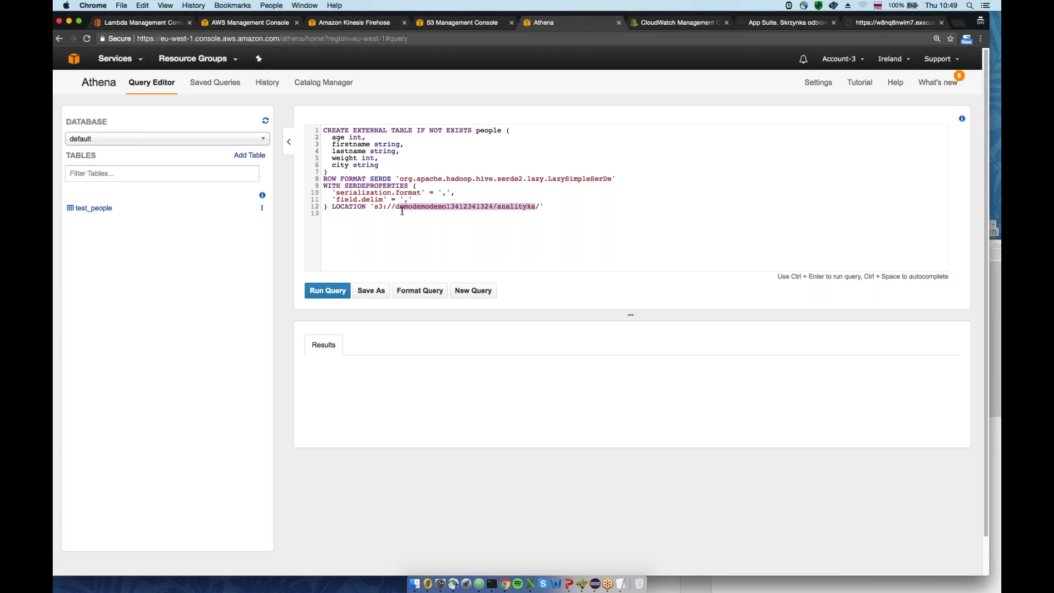
pyautogui.press('BackSpace')
pyautogui.write('webinarium-serverless/analityka')
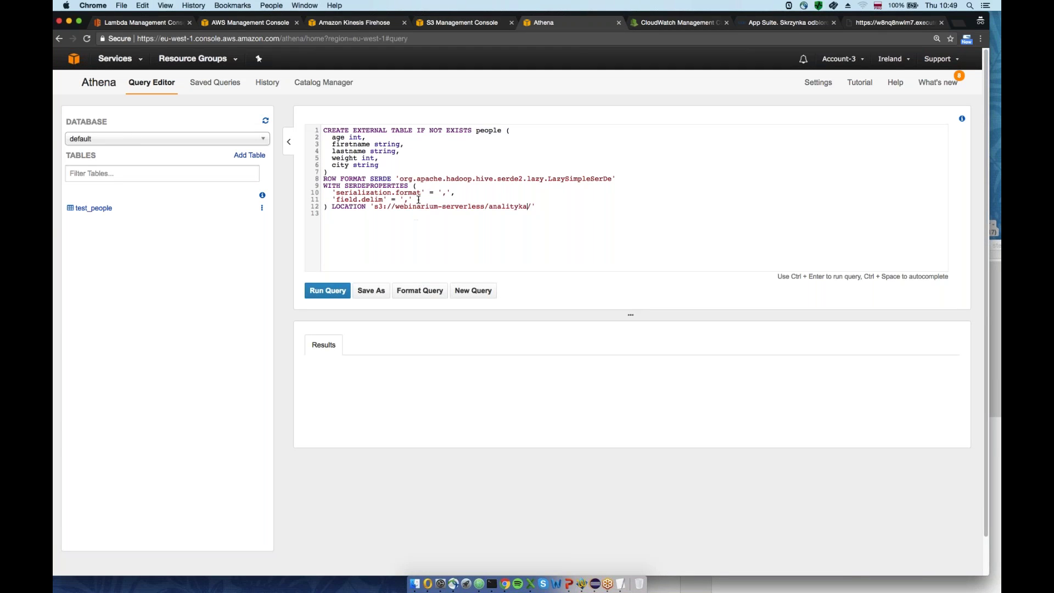
pyautogui.press('super+a')
pyautogui.click(375, 205)
pyautogui.moveTo(375, 205); pyautogui.dragTo(491, 203)
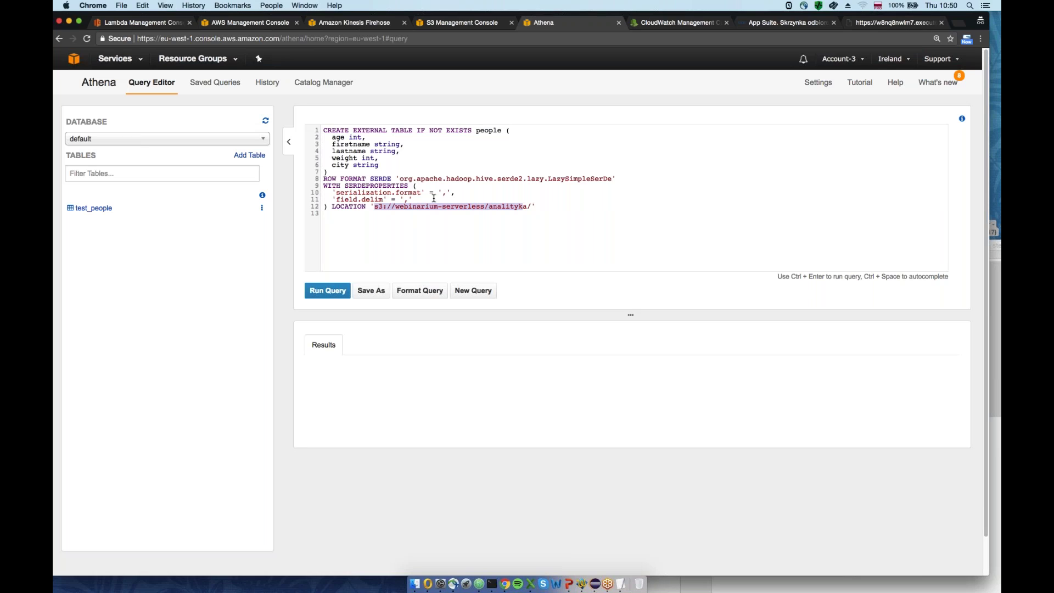
pyautogui.moveTo(379, 164); pyautogui.dragTo(325, 137)
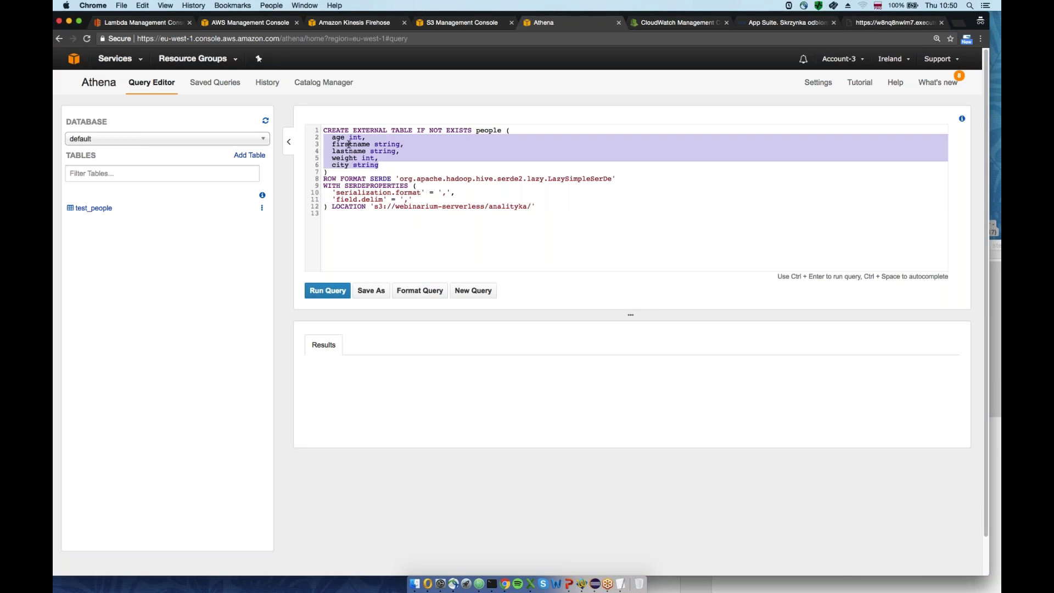
# Run the CREATE TABLE query, then retry it with the table named default.people
pyautogui.click(336, 213)
pyautogui.click(318, 292)
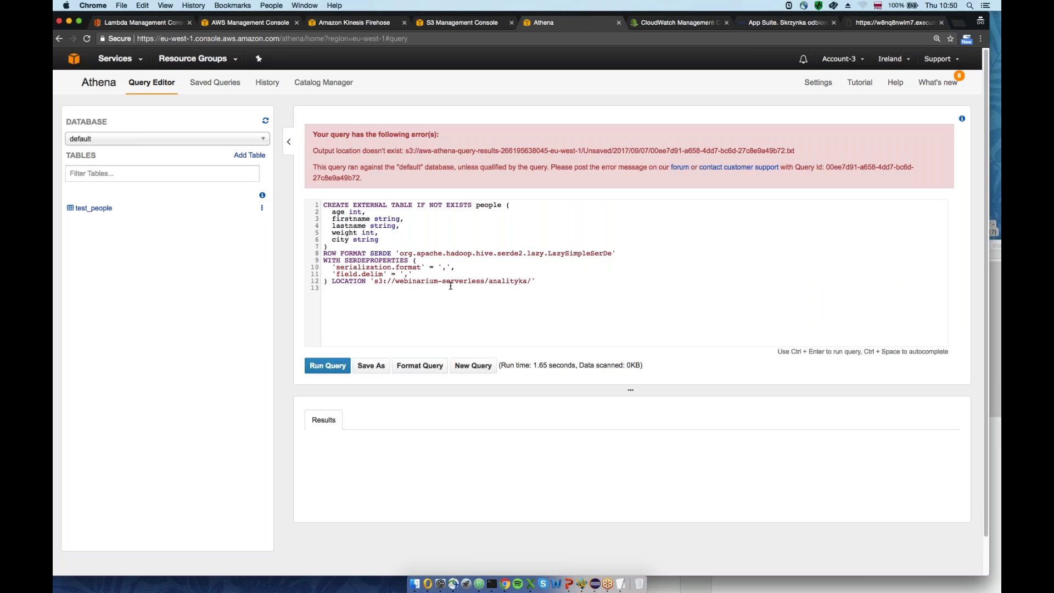
pyautogui.click(475, 204)
pyautogui.write('default.')
pyautogui.click(324, 292)
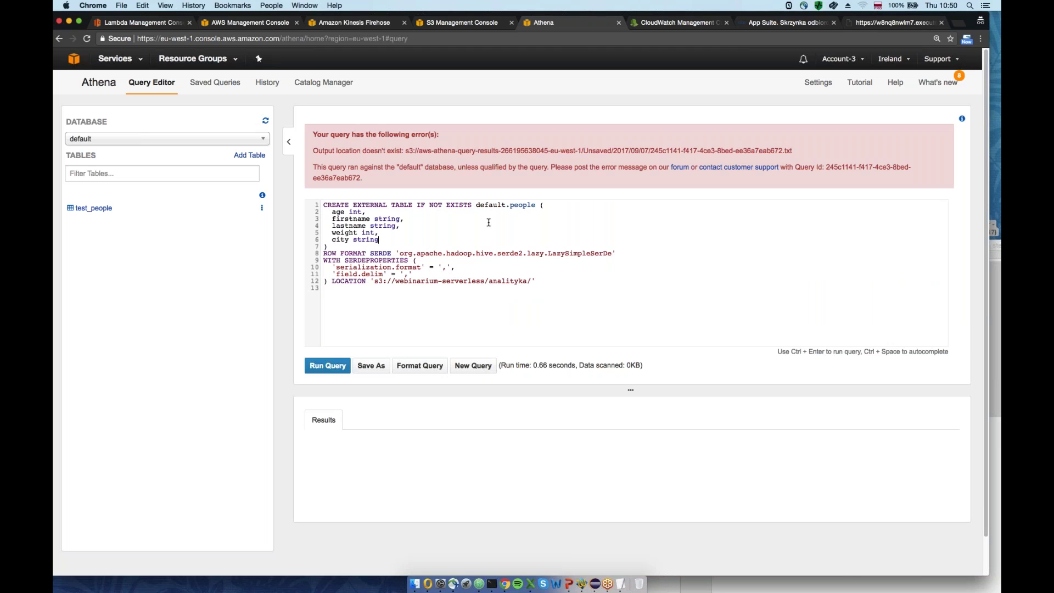
# Switch the database to sampledb, drop the default. prefix, and run the query as people2
pyautogui.press('super+a')
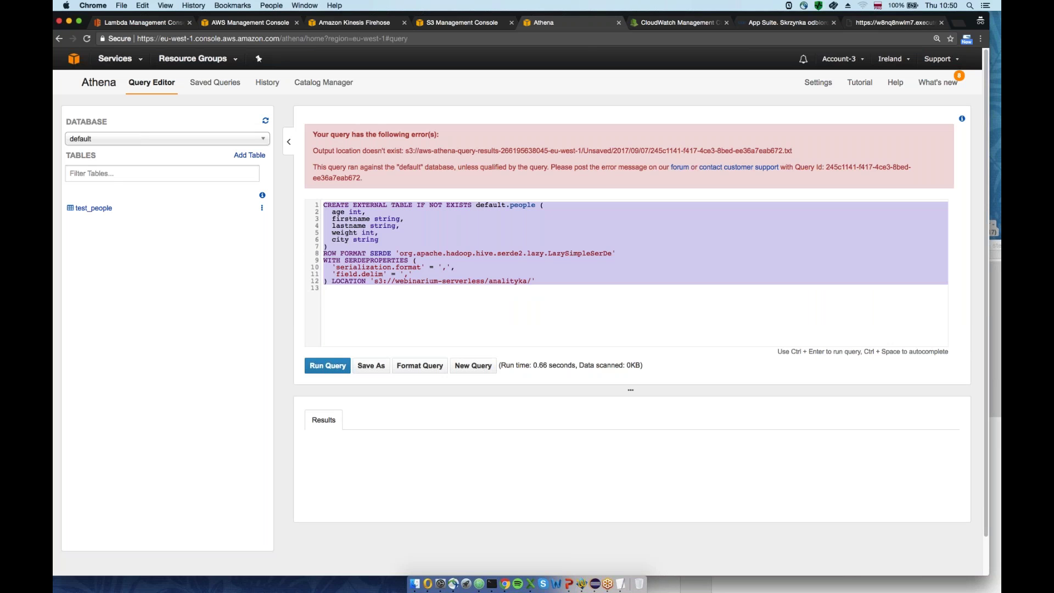
pyautogui.click(178, 144)
pyautogui.click(178, 162)
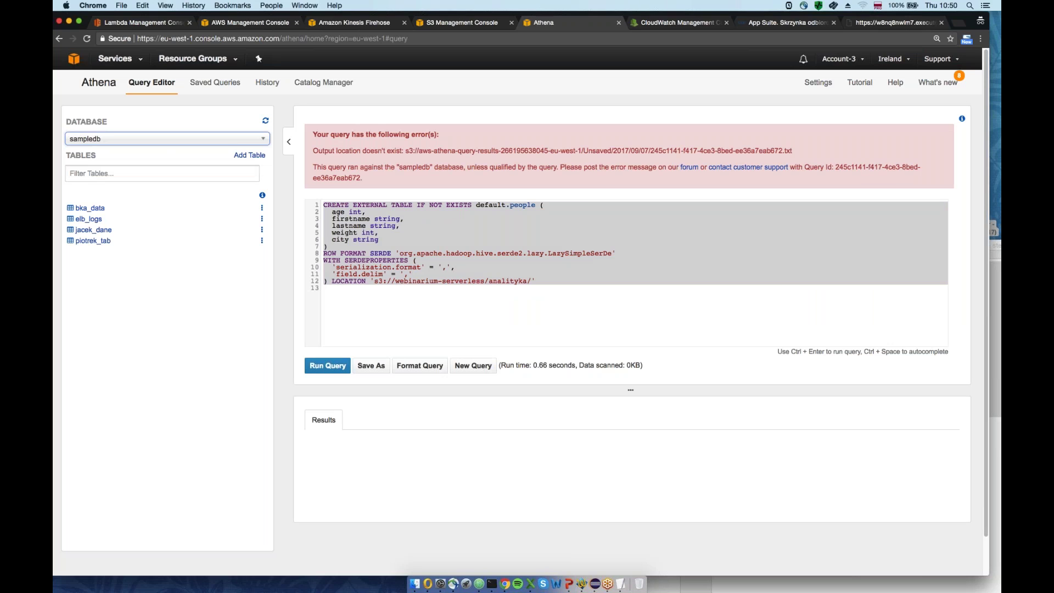
pyautogui.click(481, 217)
pyautogui.moveTo(510, 205); pyautogui.dragTo(476, 205)
pyautogui.press('BackSpace')
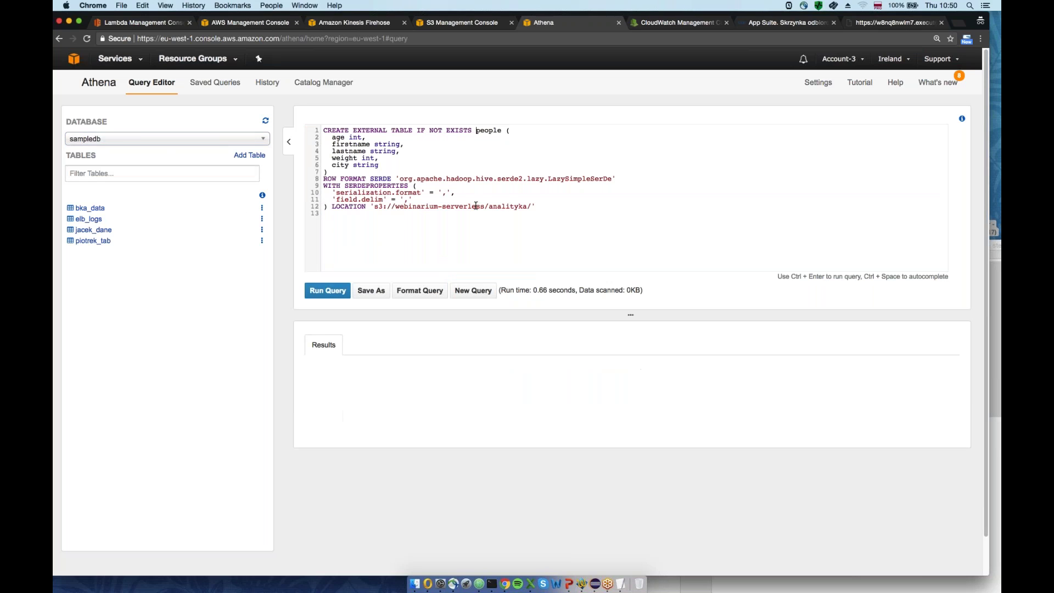
pyautogui.click(506, 131)
pyautogui.write('2')
pyautogui.click(329, 292)
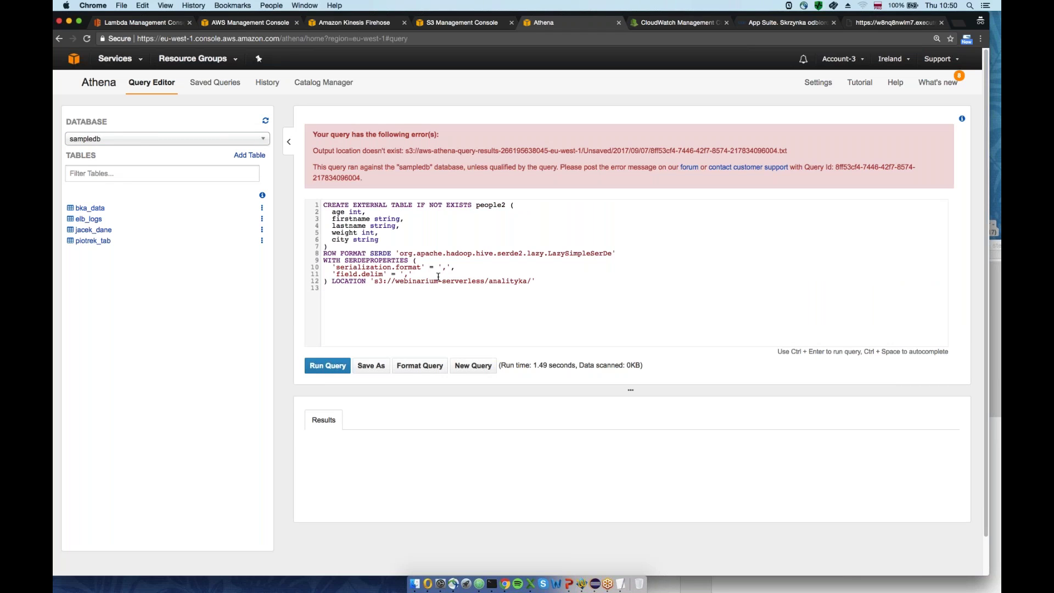
# Prefix the table name with sampledb. and run the sampledb.people2 query
pyautogui.click(476, 204)
pyautogui.write('samapledb.')
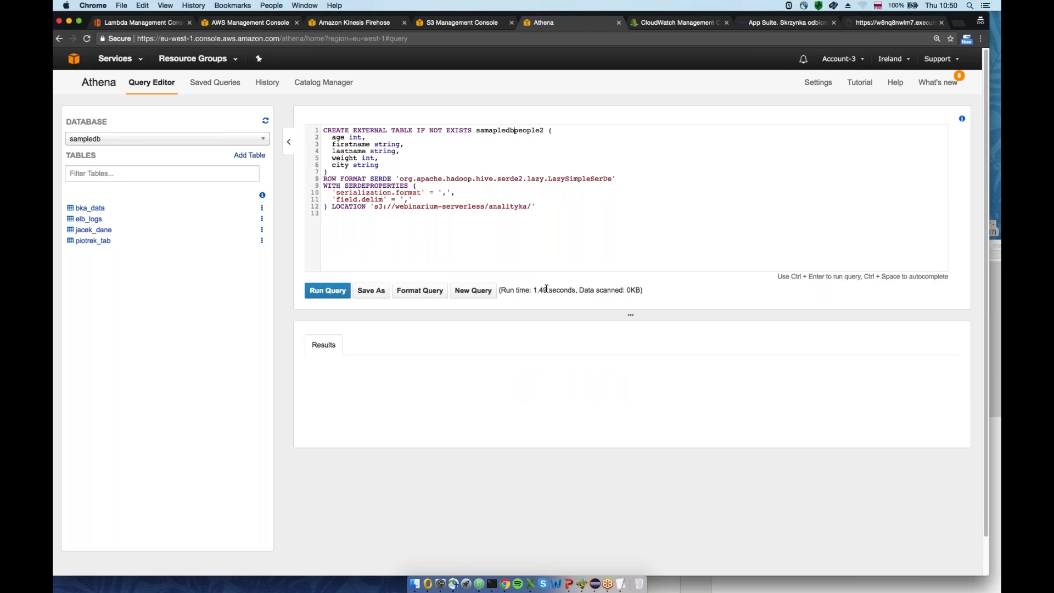
pyautogui.press('Left')
pyautogui.press('BackSpace')
pyautogui.press('BackSpace')
pyautogui.press('BackSpace')
pyautogui.press('BackSpace')
pyautogui.press('BackSpace')
pyautogui.press('BackSpace')
pyautogui.press('BackSpace')
pyautogui.press('BackSpace')
pyautogui.press('BackSpace')
pyautogui.write('sampledb')
pyautogui.press('super+a')
pyautogui.click(322, 291)
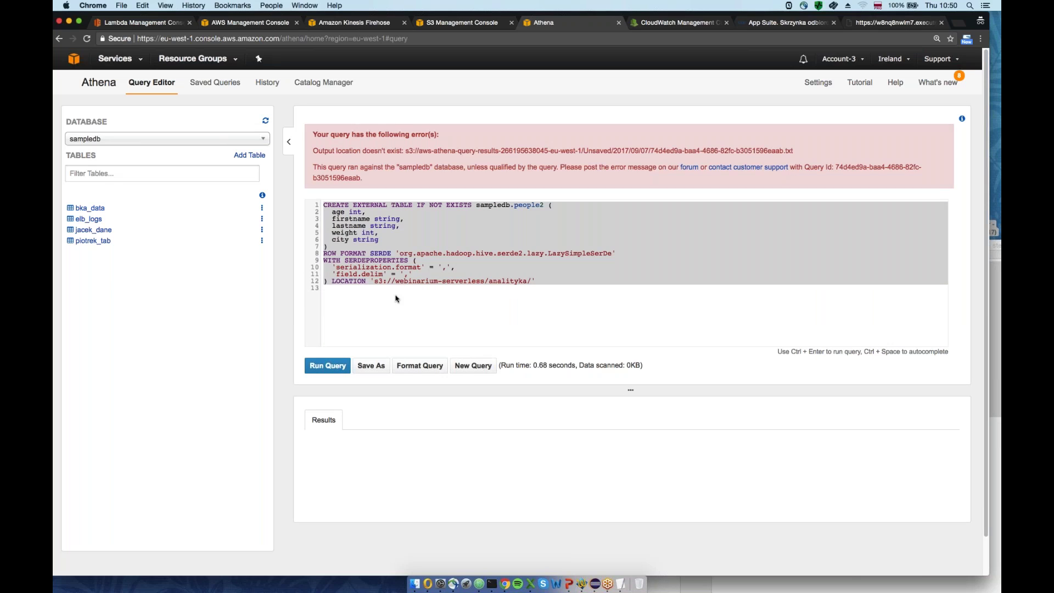
# Remove the sampledb. prefix and run the people2 query once more
pyautogui.click(436, 290)
pyautogui.moveTo(477, 205); pyautogui.dragTo(512, 205)
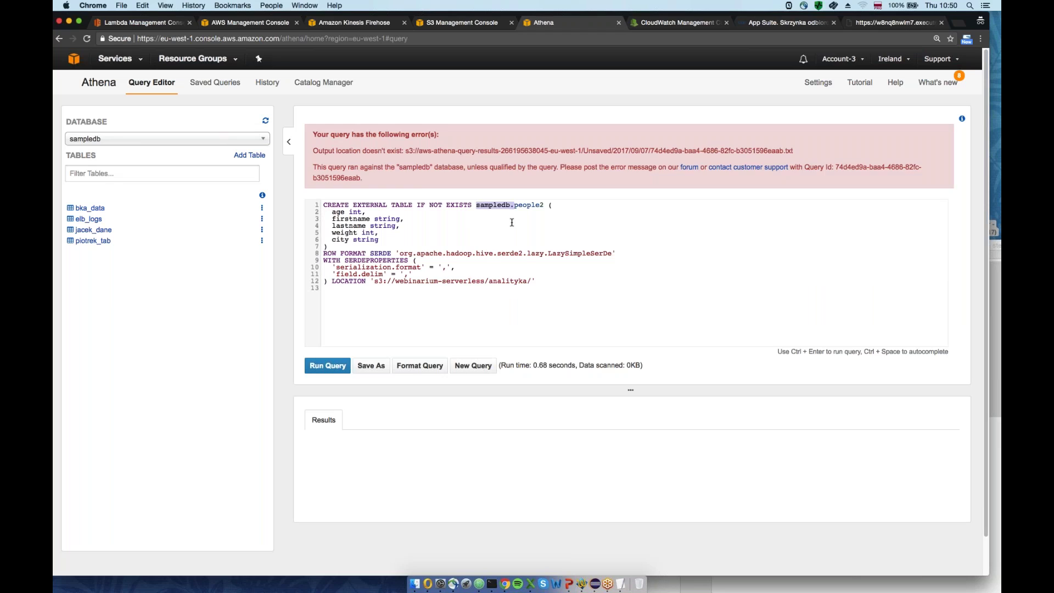
pyautogui.press('BackSpace')
pyautogui.press('super+a')
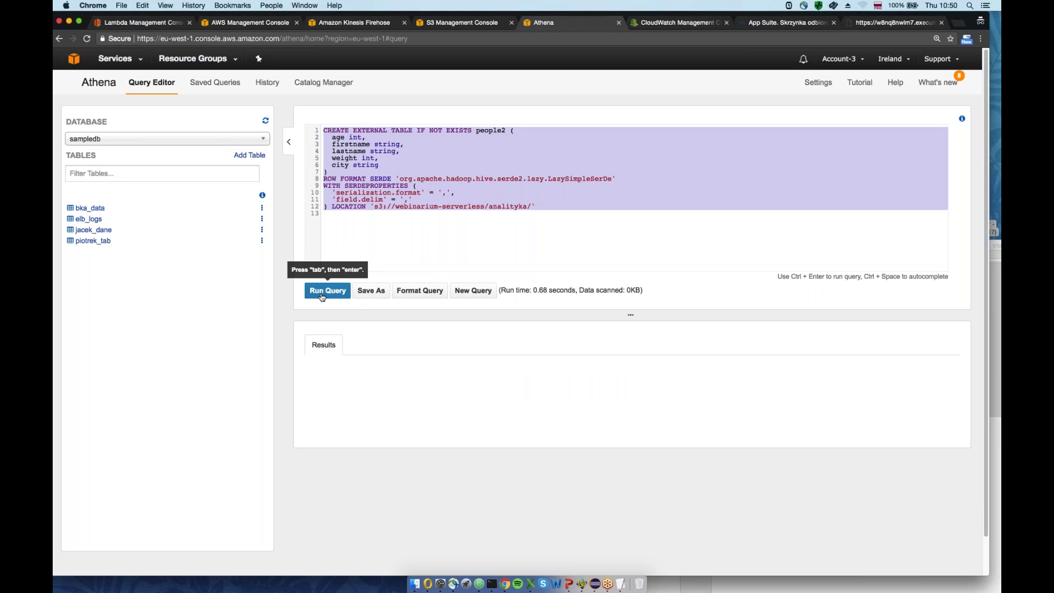
pyautogui.click(322, 291)
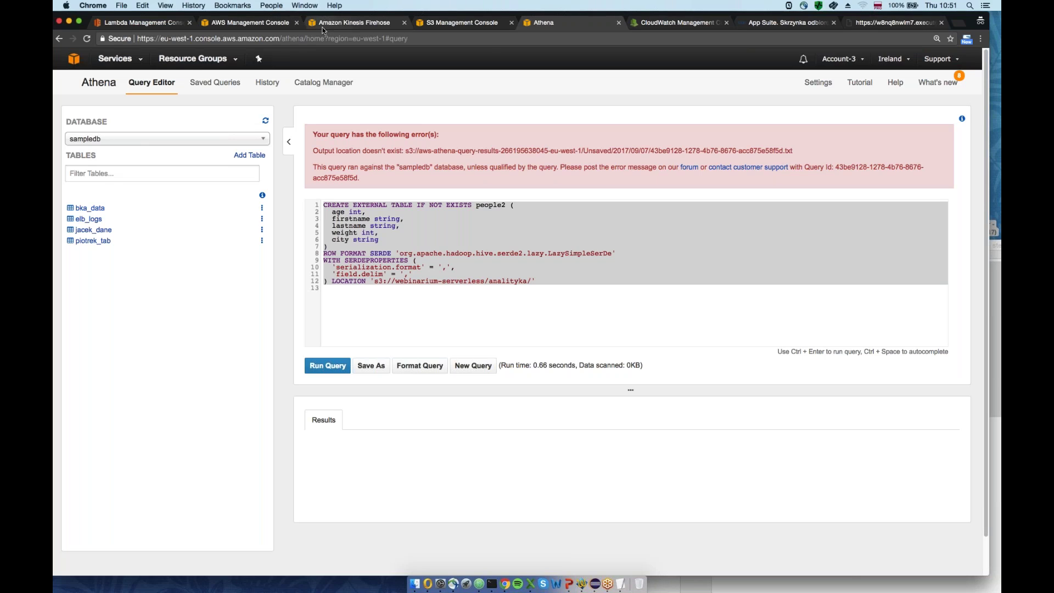
# Check the S3 analityka folder and Lambda console, then return to Firehose delivery streams
pyautogui.click(344, 23)
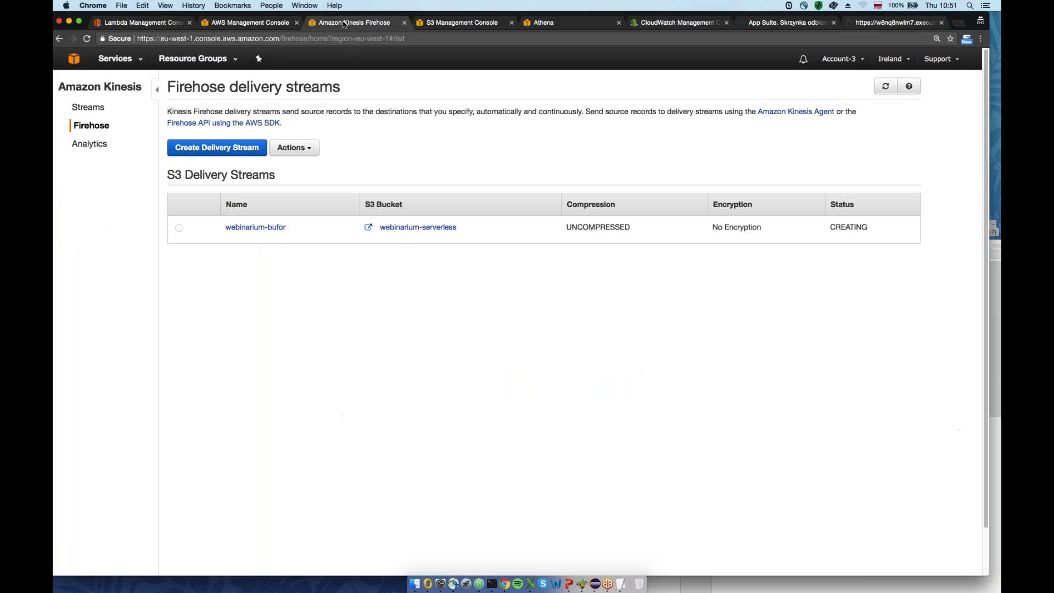
pyautogui.click(225, 23)
pyautogui.click(461, 23)
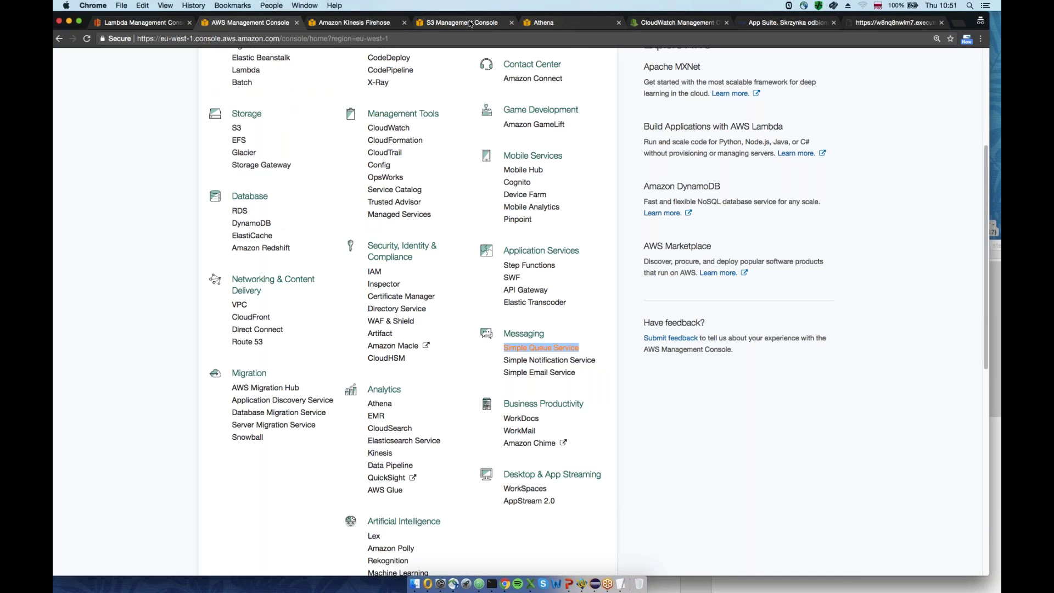
pyautogui.click(151, 25)
pyautogui.click(247, 23)
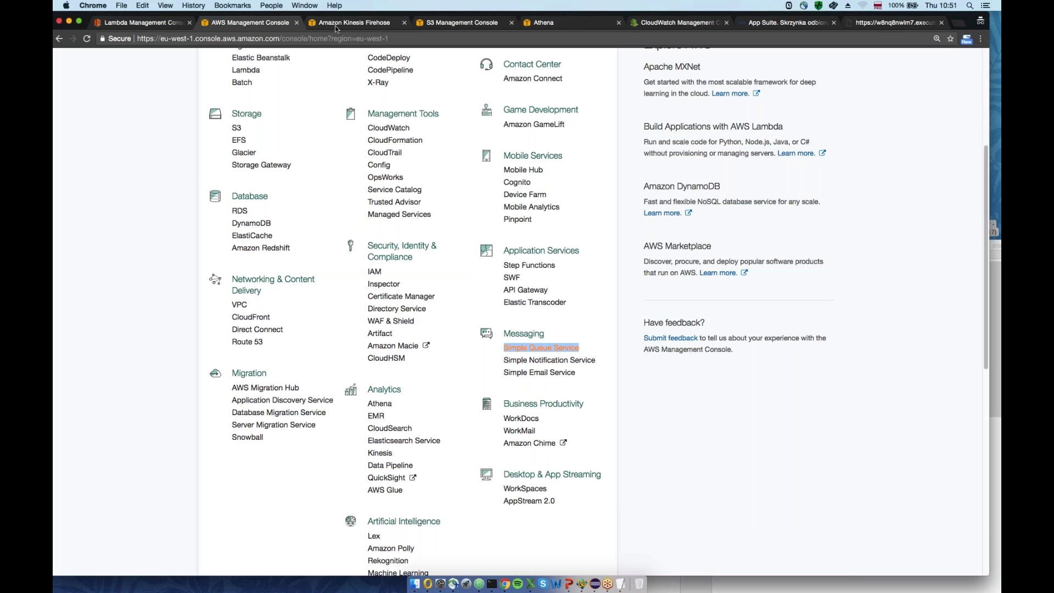
pyautogui.click(334, 26)
# Refresh until webinarium-bufor shows ACTIVE, select it, and reveal the desktop
pyautogui.click(885, 86)
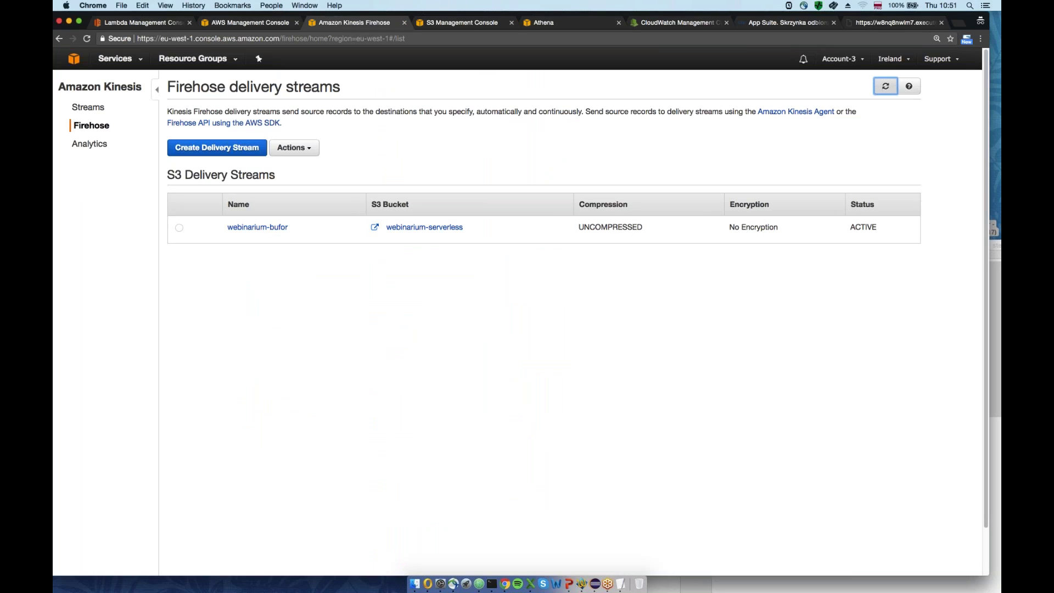
pyautogui.doubleClick(881, 228)
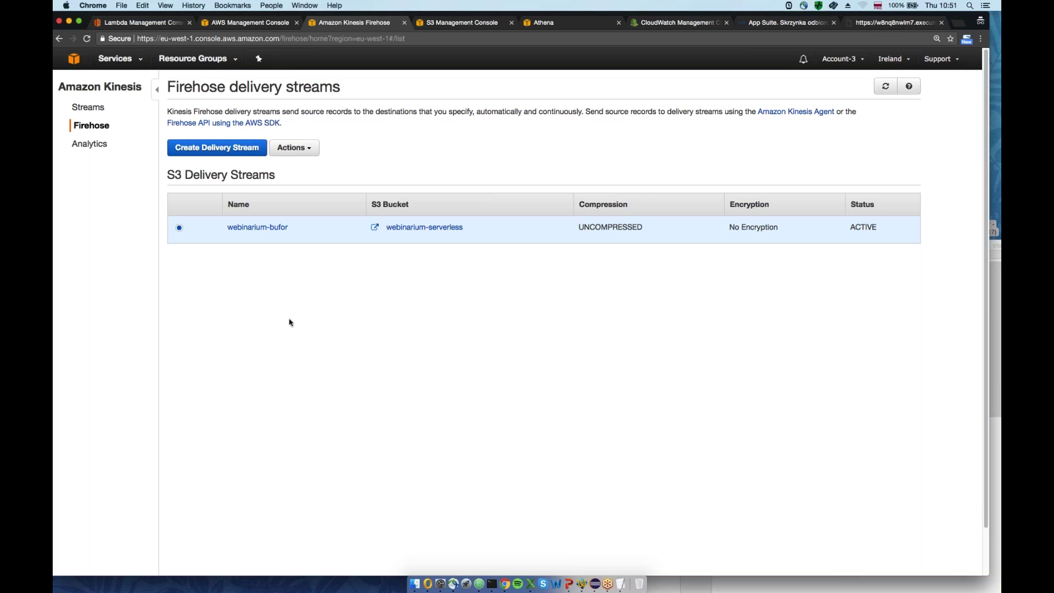
pyautogui.moveTo(995, 590)
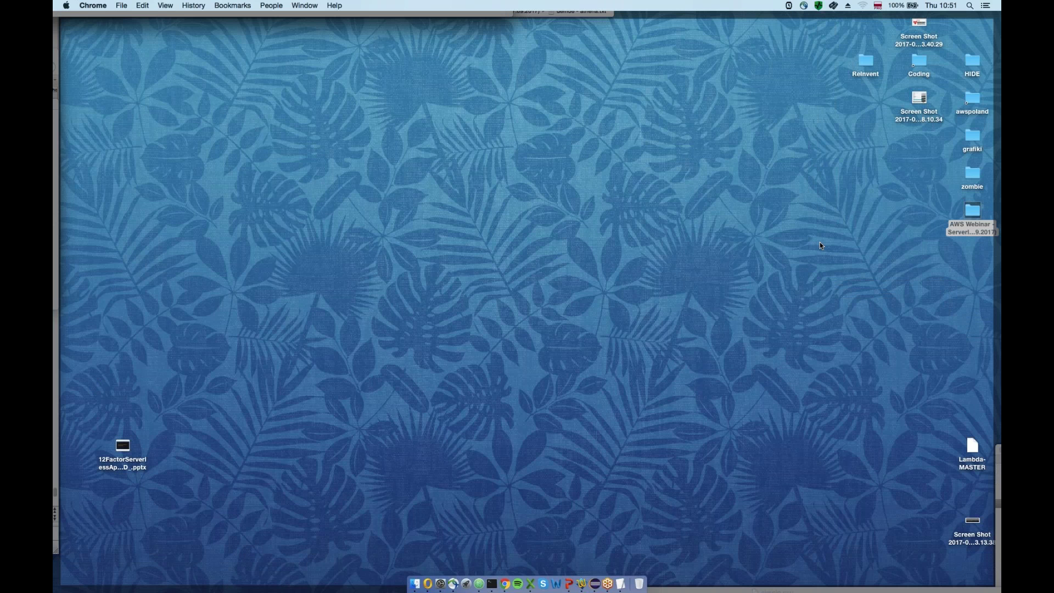
# Open kinesis.html from Coding > awspoland > AWS Webinar - Serverless in TextWrangler
pyautogui.doubleClick(918, 62)
pyautogui.doubleClick(971, 98)
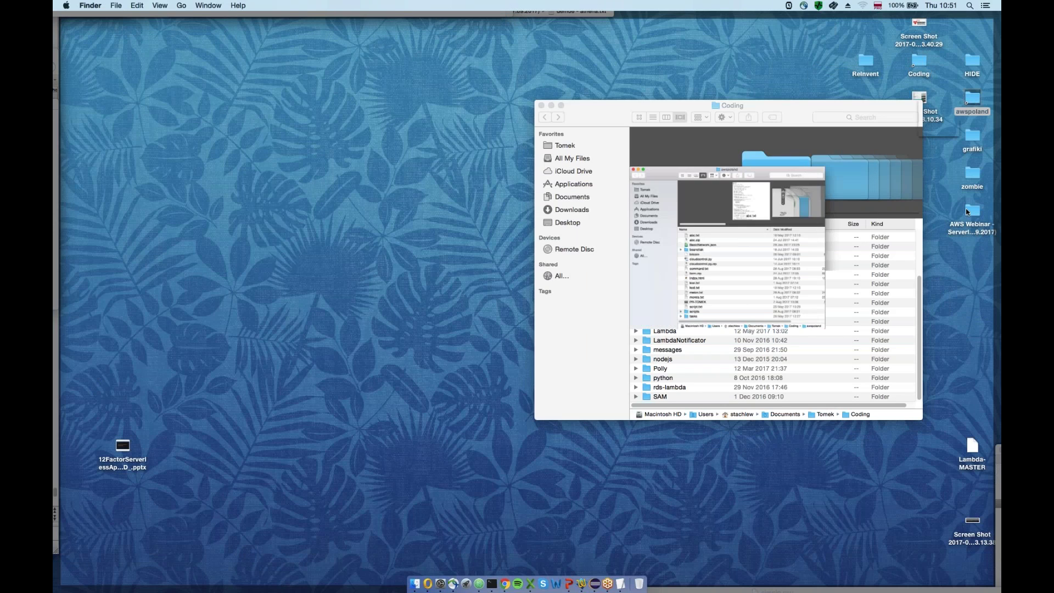
pyautogui.doubleClick(967, 209)
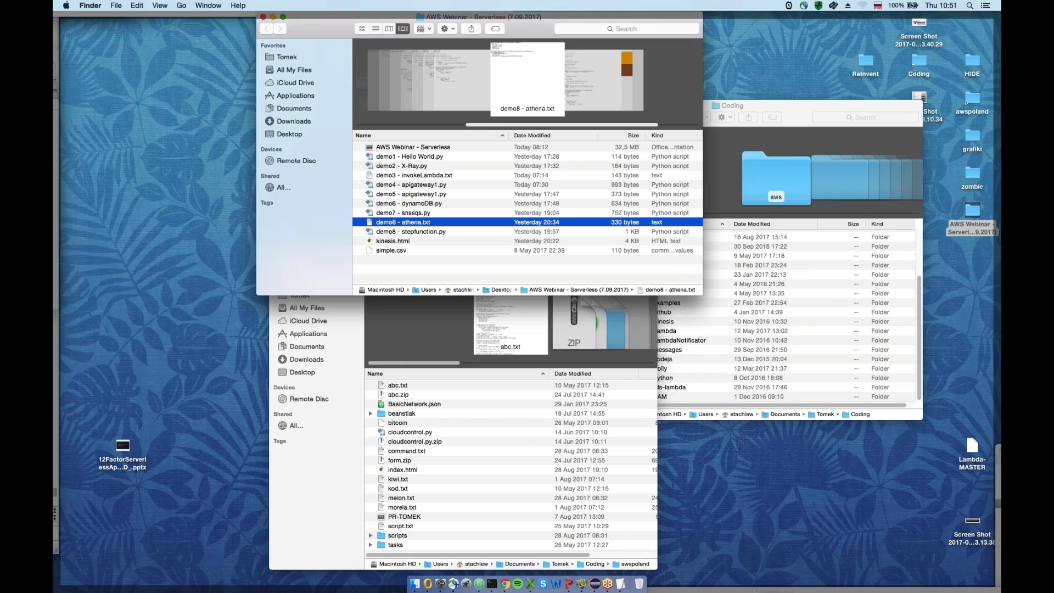
pyautogui.click(393, 243)
pyautogui.rightClick(390, 242)
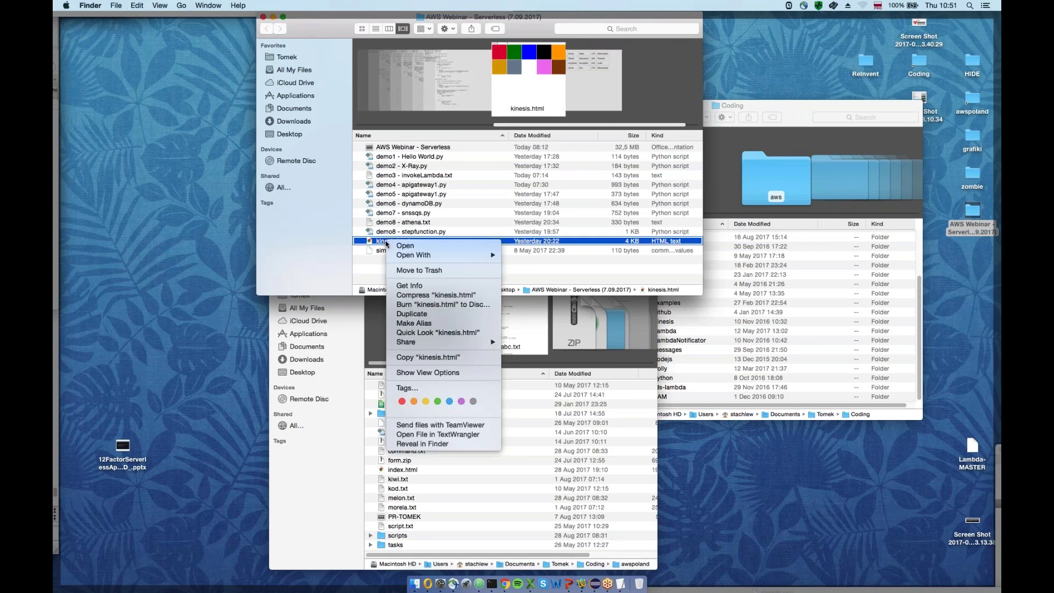
pyautogui.moveTo(483, 255)
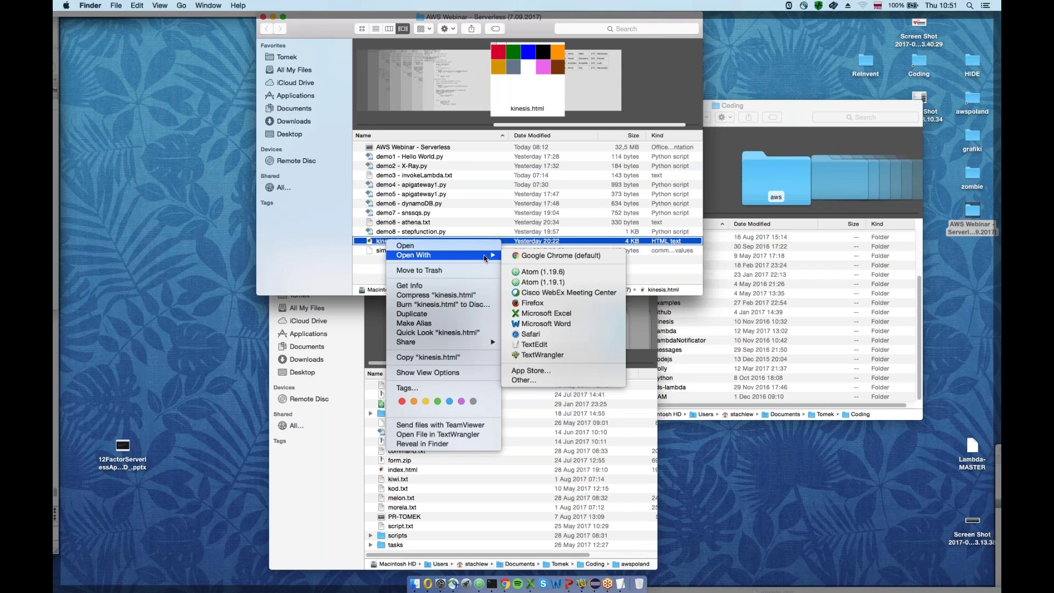
pyautogui.click(541, 356)
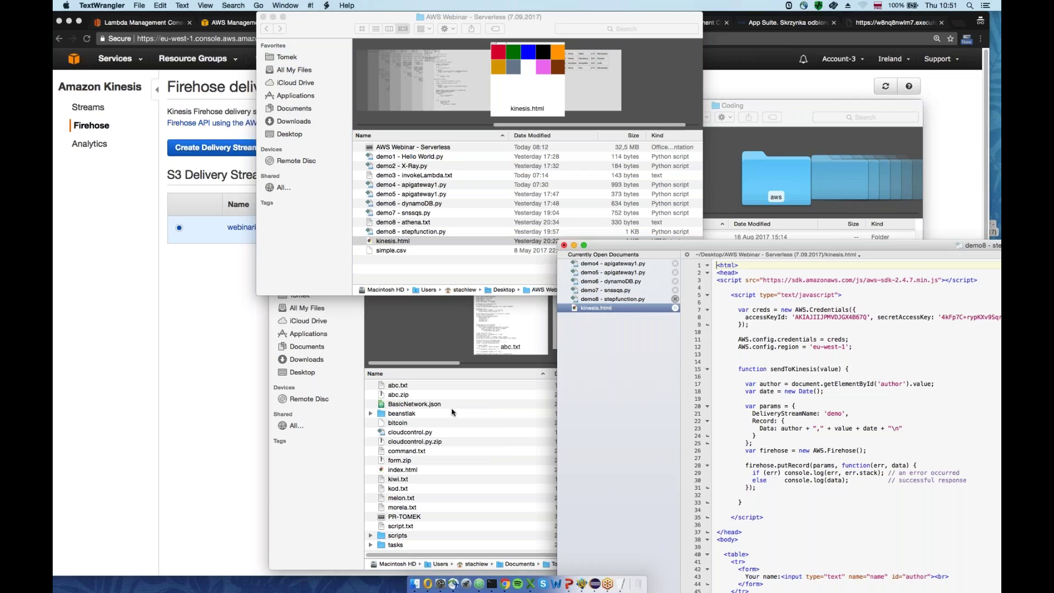
# Reposition the TextWrangler window and review the AWS credentials block on lines 7–9
pyautogui.moveTo(865, 245); pyautogui.dragTo(723, 82)
pyautogui.click(732, 155)
pyautogui.click(752, 190)
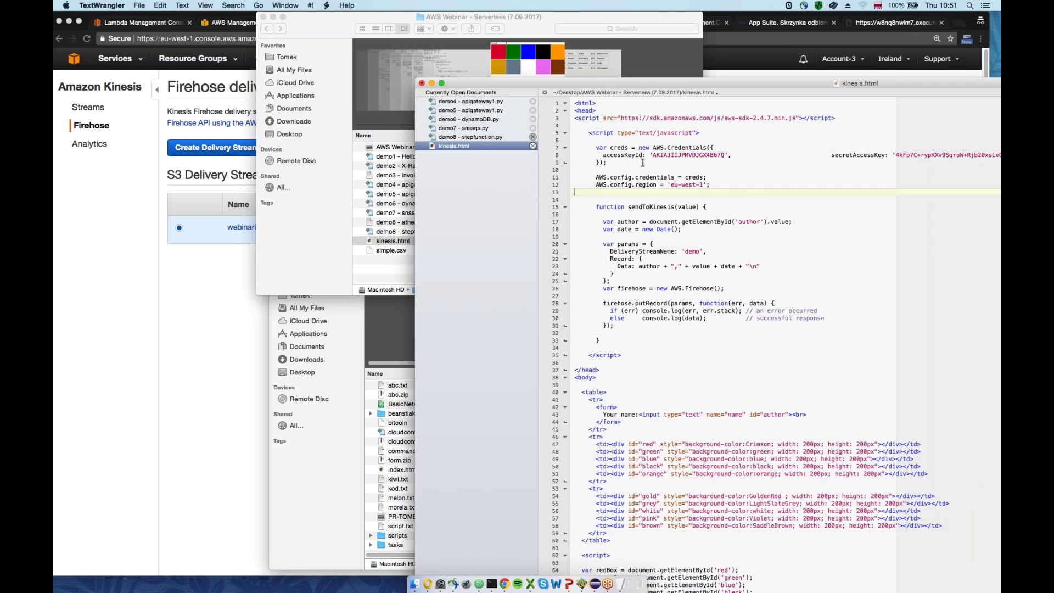
pyautogui.moveTo(596, 148); pyautogui.dragTo(635, 186)
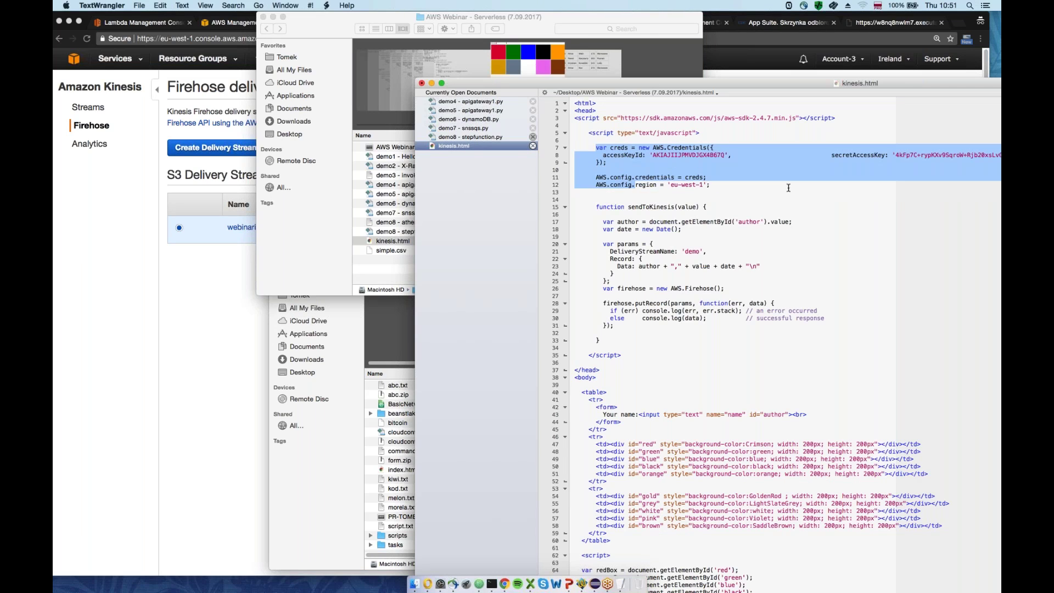
pyautogui.scroll(-1, 708, 351)
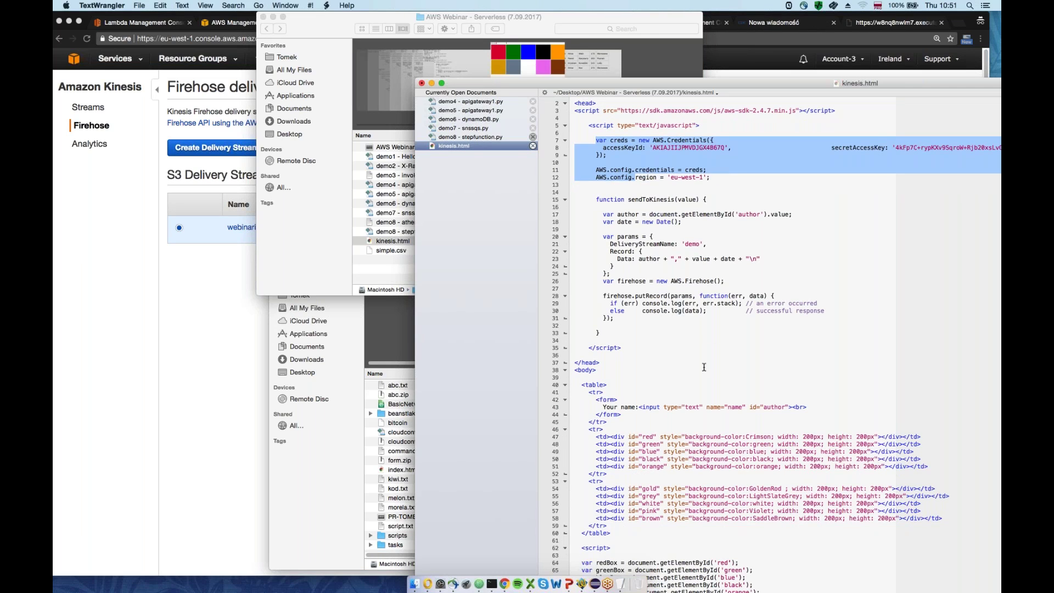
pyautogui.scroll(-4, 703, 367)
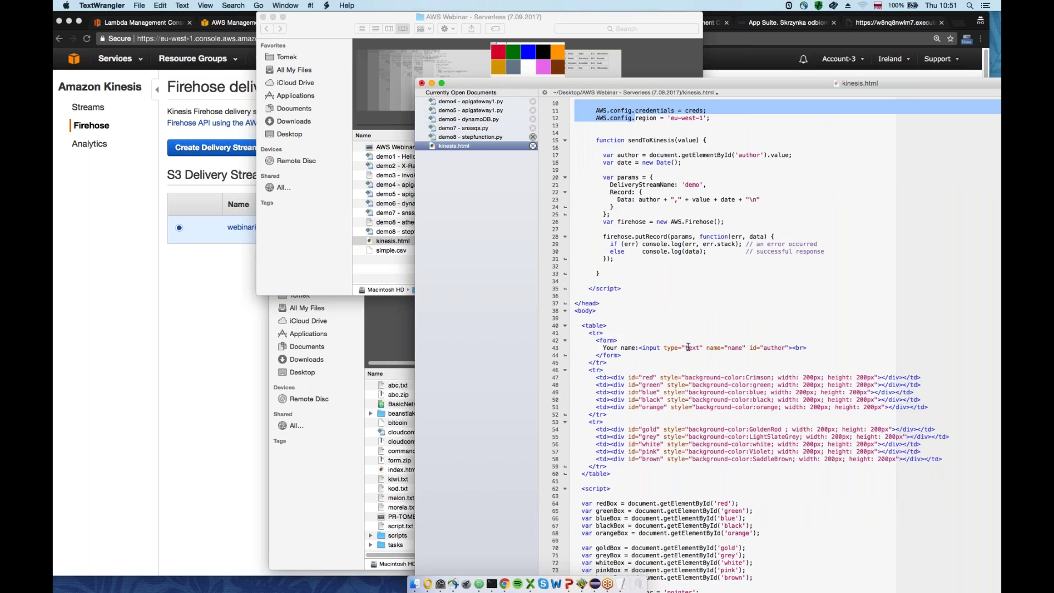
pyautogui.scroll(4, 687, 348)
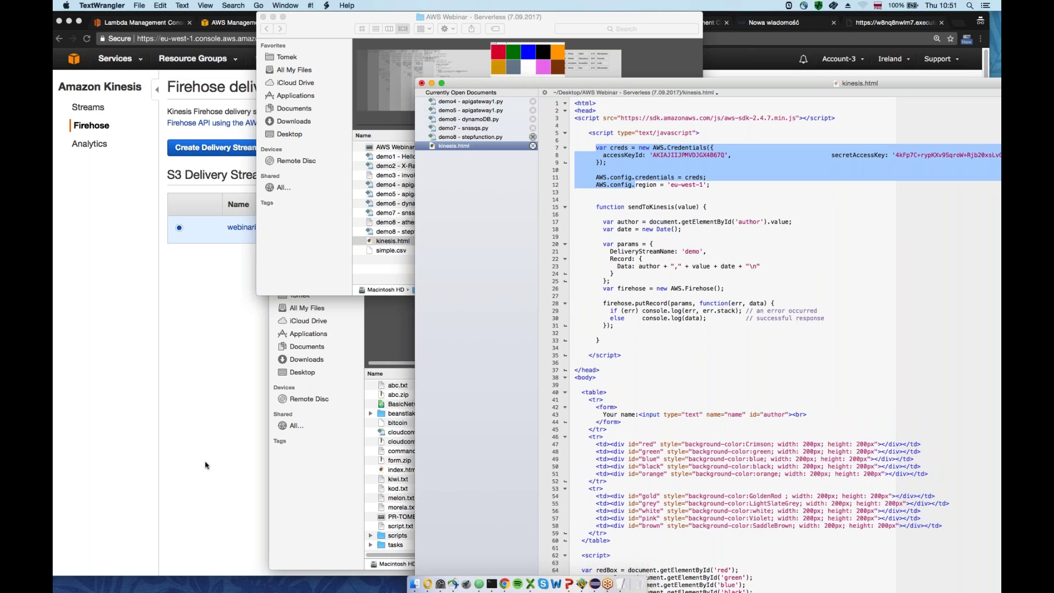
# Copy webinarium-bufor from the Firehose page and paste it over 'demo' as DeliveryStreamName
pyautogui.click(194, 389)
pyautogui.moveTo(289, 227); pyautogui.dragTo(226, 228)
pyautogui.press('cmd+c')
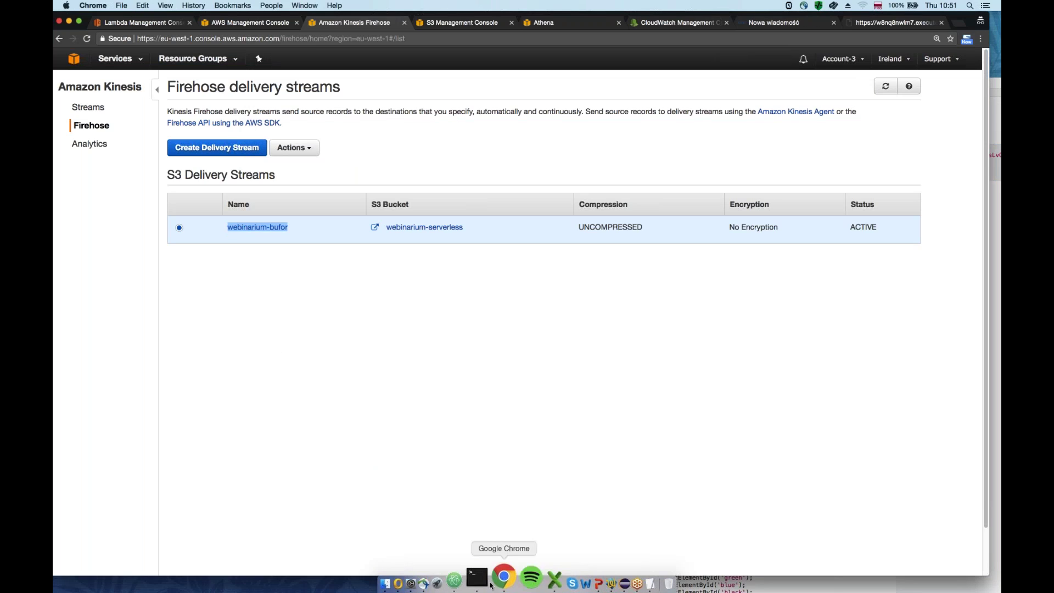
pyautogui.click(476, 584)
pyautogui.click(710, 427)
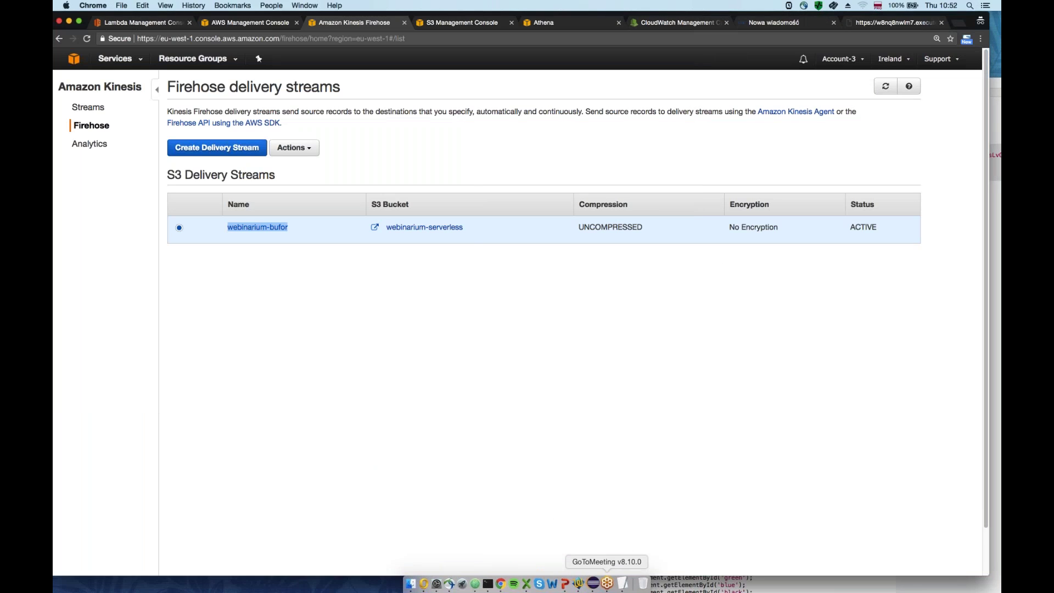
pyautogui.click(583, 585)
pyautogui.click(633, 428)
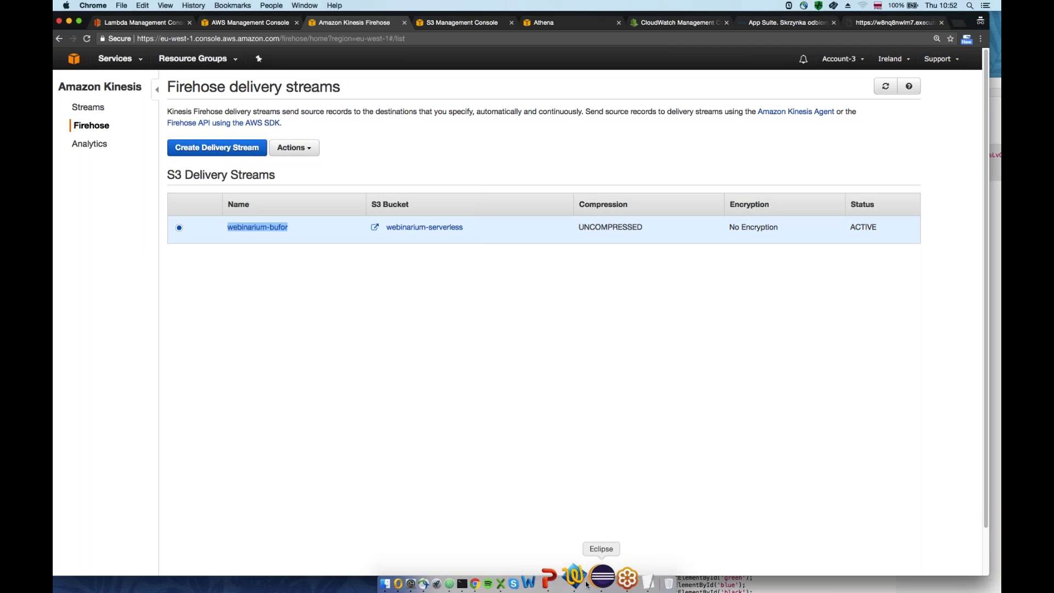
pyautogui.click(584, 581)
pyautogui.doubleClick(690, 250)
pyautogui.press('cmd+v')
pyautogui.press('cmd+h')
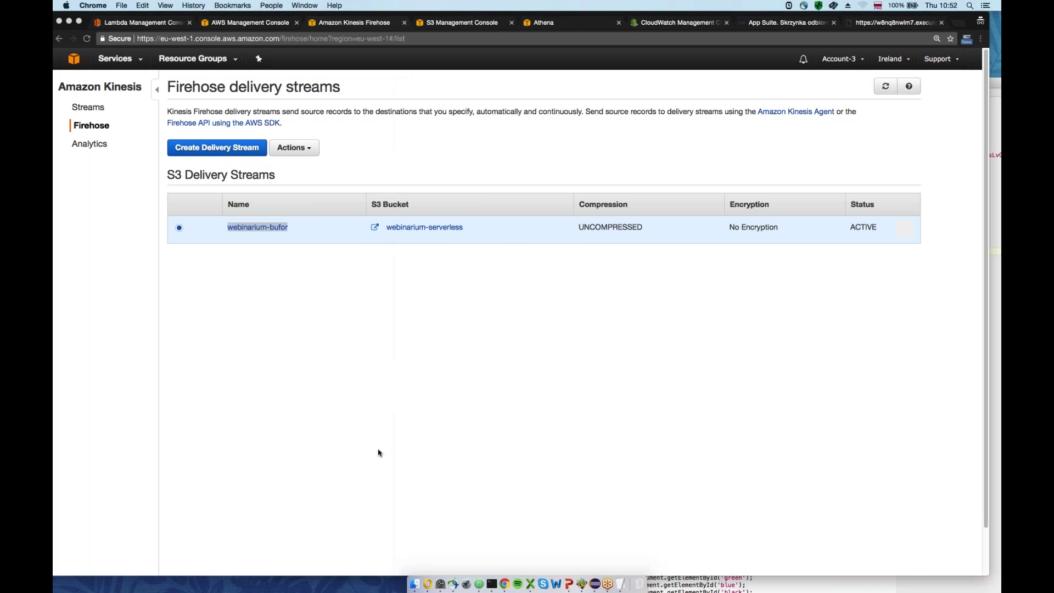
pyautogui.click(415, 583)
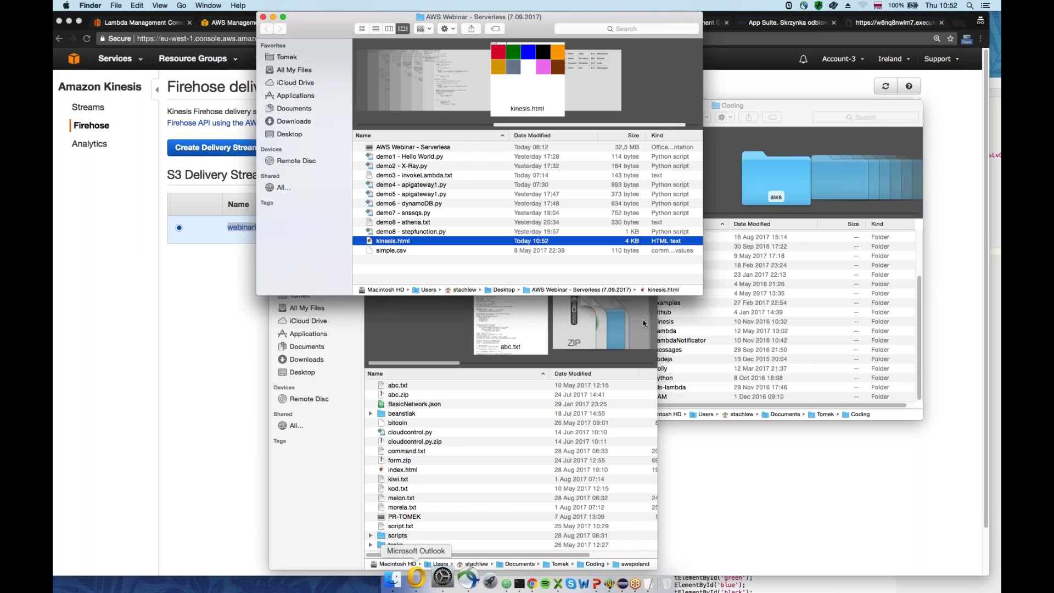
# Open kinesis.html in Chrome and enter a name in the Your name field
pyautogui.press('cmd+o')
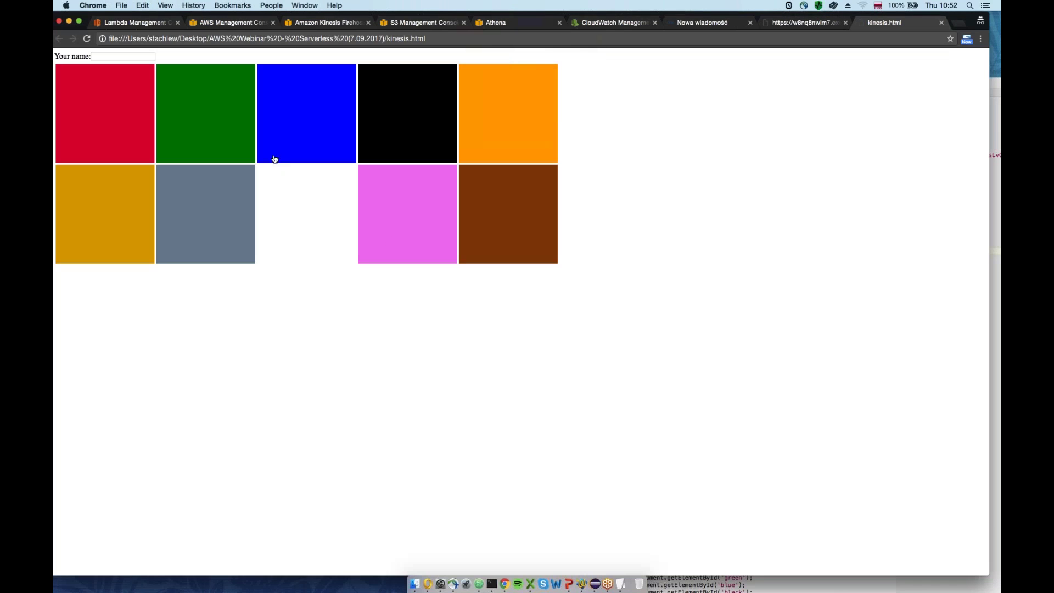
pyautogui.click(121, 57)
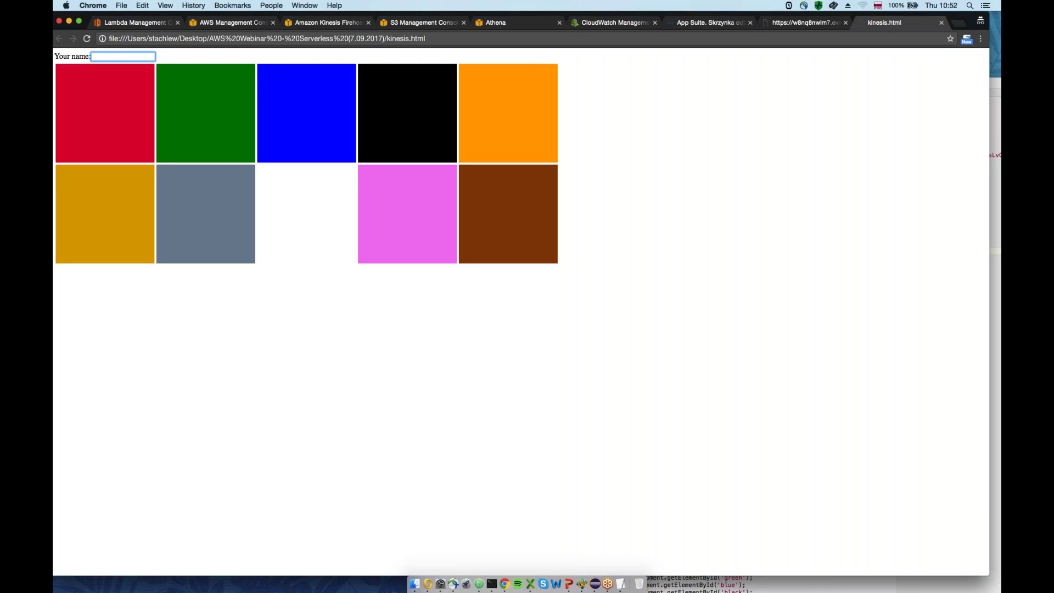
pyautogui.write('tomek')
pyautogui.click(303, 127)
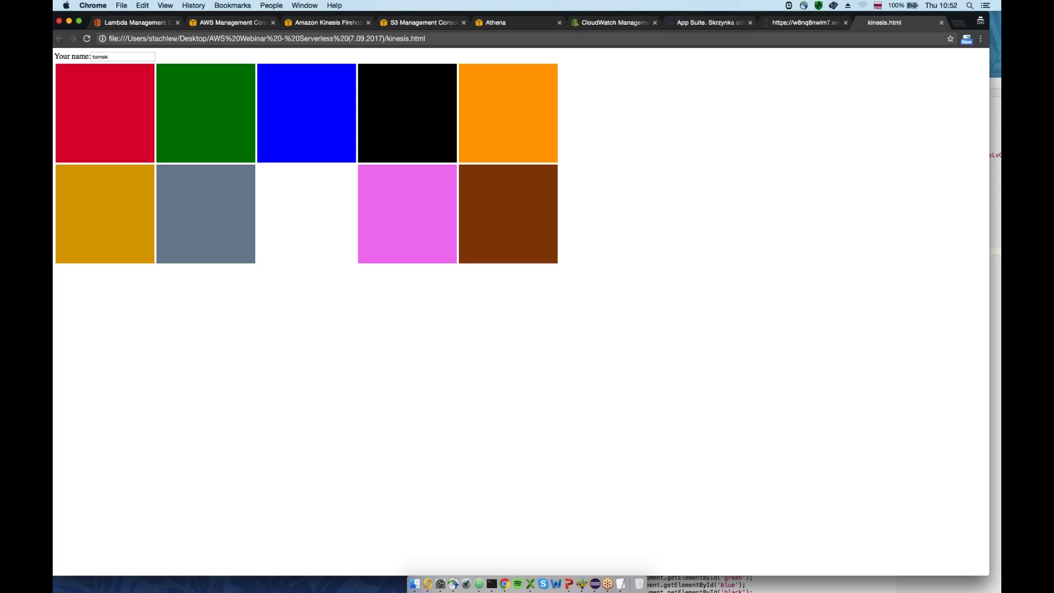
# Inspect the page to open Chrome's developer tools
pyautogui.click(980, 39)
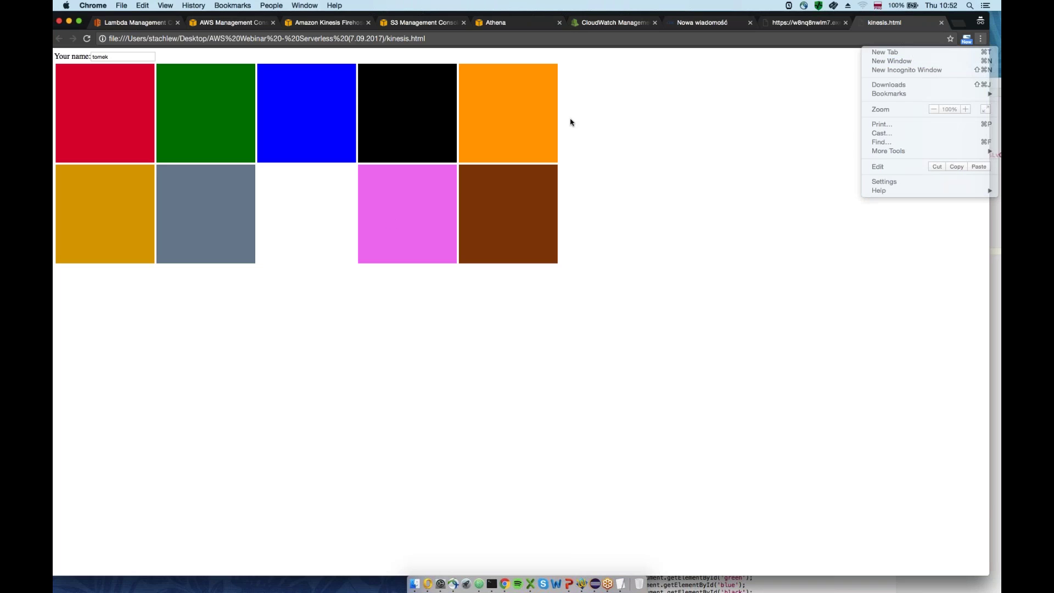
pyautogui.rightClick(568, 117)
pyautogui.press('Escape')
pyautogui.click(982, 39)
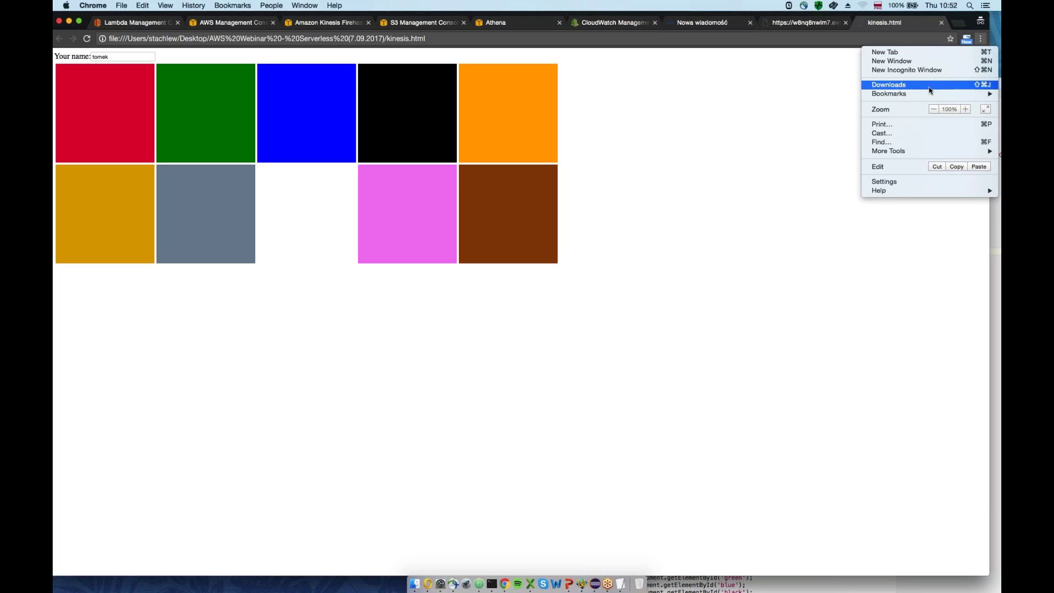
pyautogui.press('Escape')
pyautogui.rightClick(696, 137)
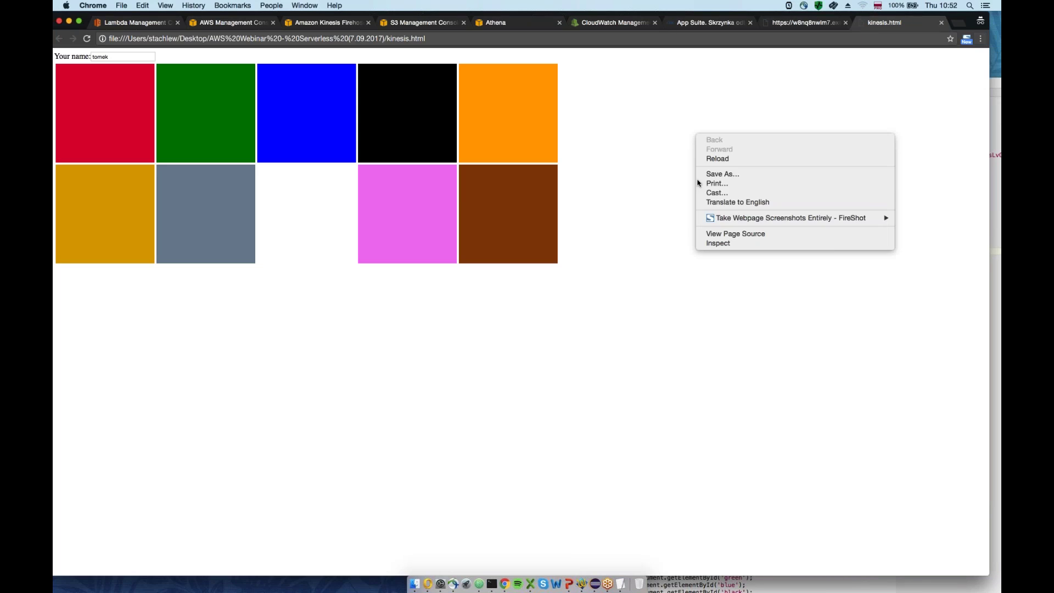
pyautogui.press('Escape')
pyautogui.rightClick(546, 220)
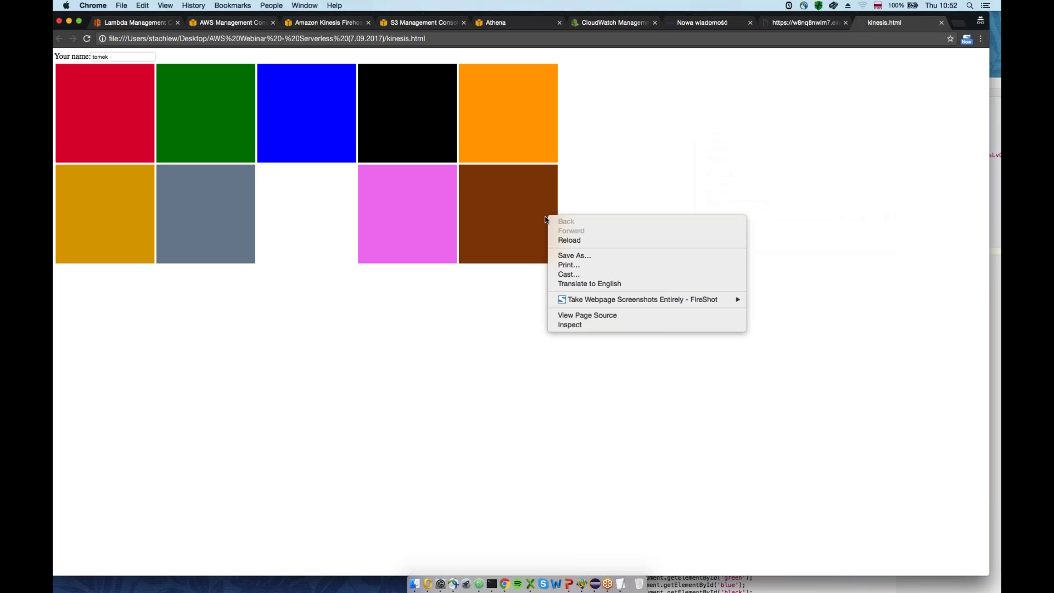
pyautogui.click(578, 327)
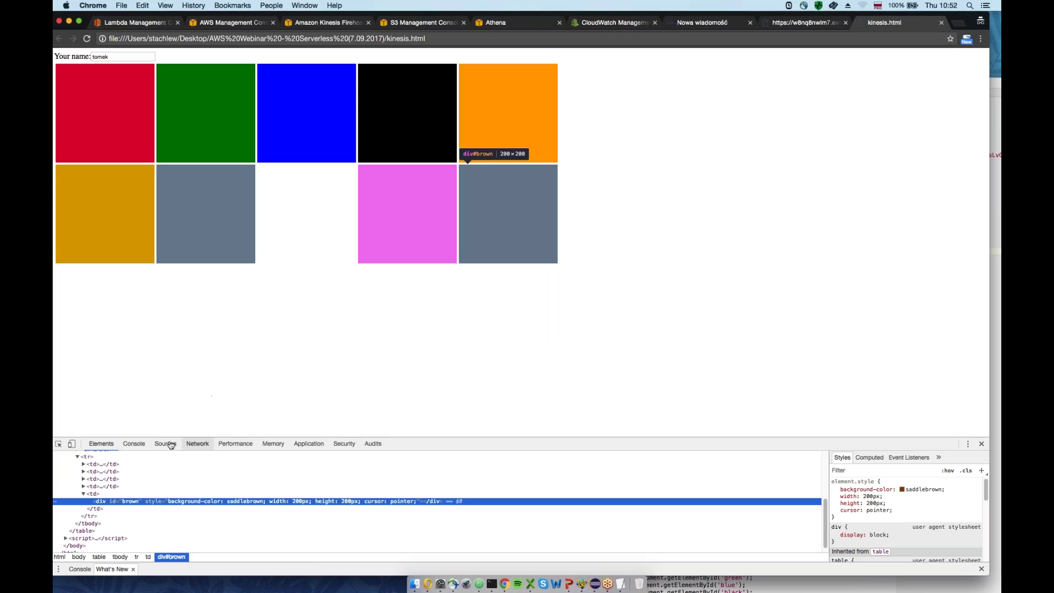
# With the Console showing, click seven colour squares to send records, then refresh the Firehose streams list
pyautogui.click(133, 444)
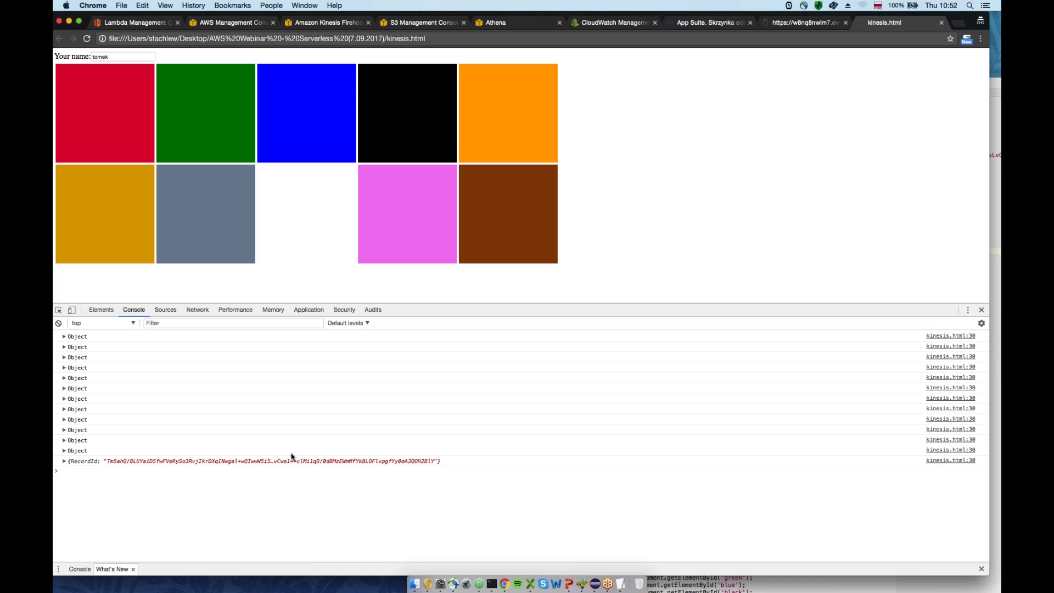
pyautogui.click(181, 230)
pyautogui.click(204, 96)
pyautogui.click(298, 110)
pyautogui.click(412, 115)
pyautogui.click(522, 113)
pyautogui.click(199, 113)
pyautogui.click(290, 119)
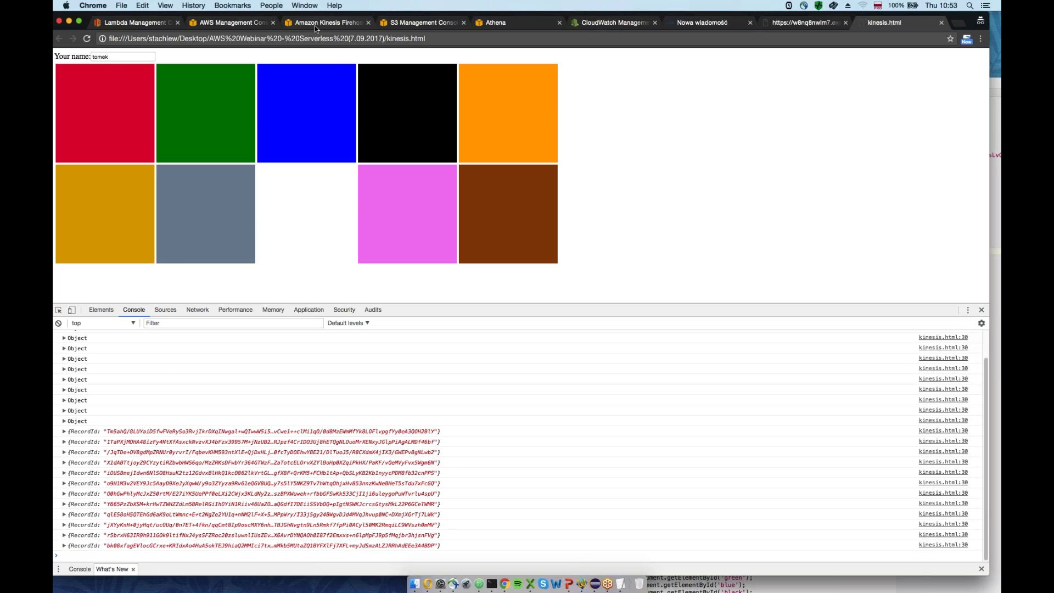
pyautogui.click(314, 23)
pyautogui.click(885, 87)
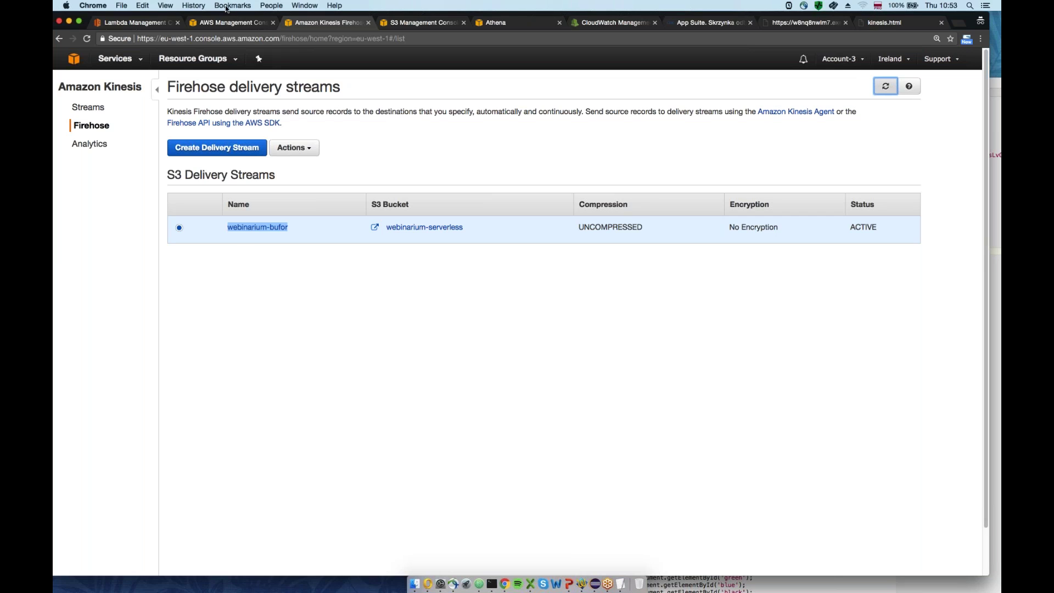
# Refresh the webinarium-serverless bucket listing in S3 to check the analityka folder, then return to Athena
pyautogui.click(225, 24)
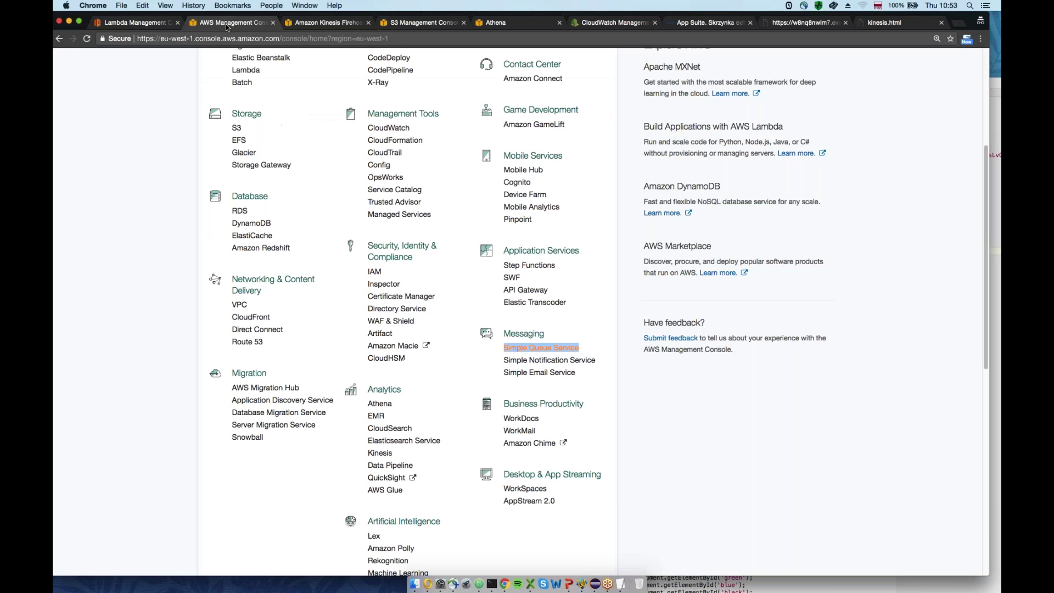
pyautogui.scroll(3, 198, 242)
pyautogui.scroll(4, 230, 263)
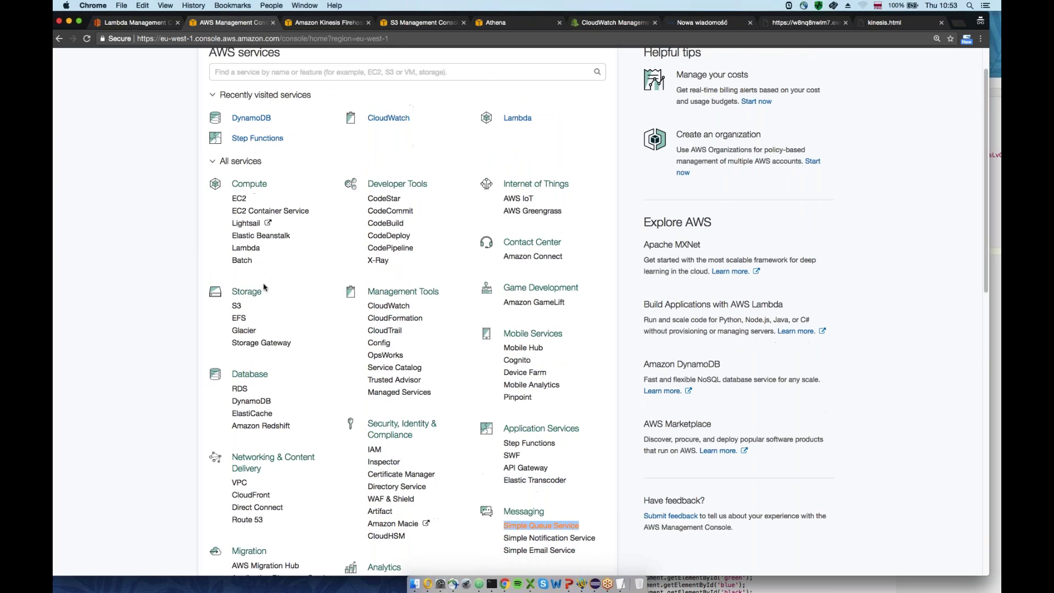
pyautogui.click(236, 305)
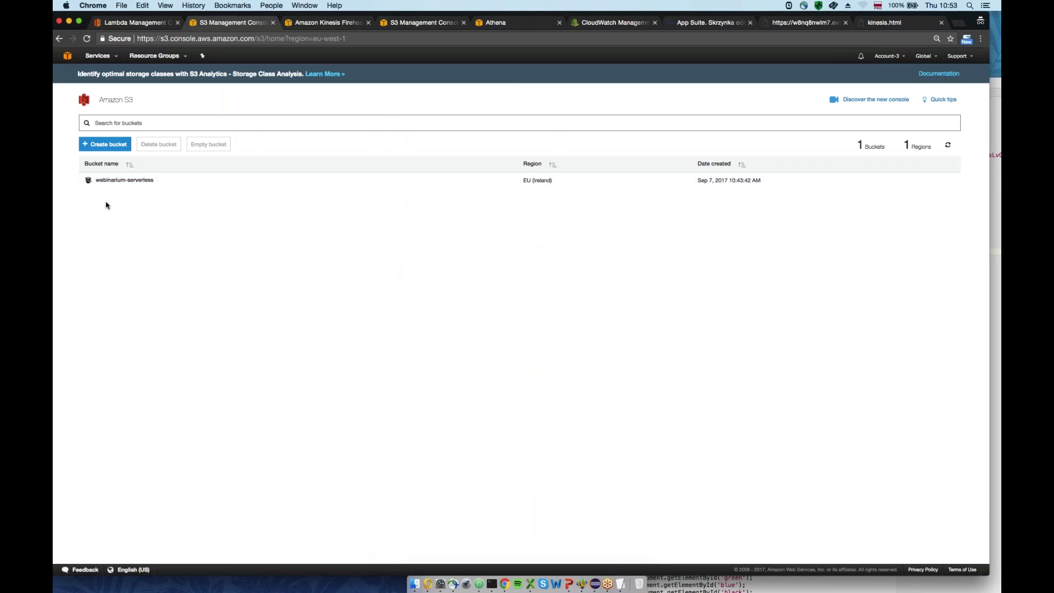
pyautogui.click(124, 181)
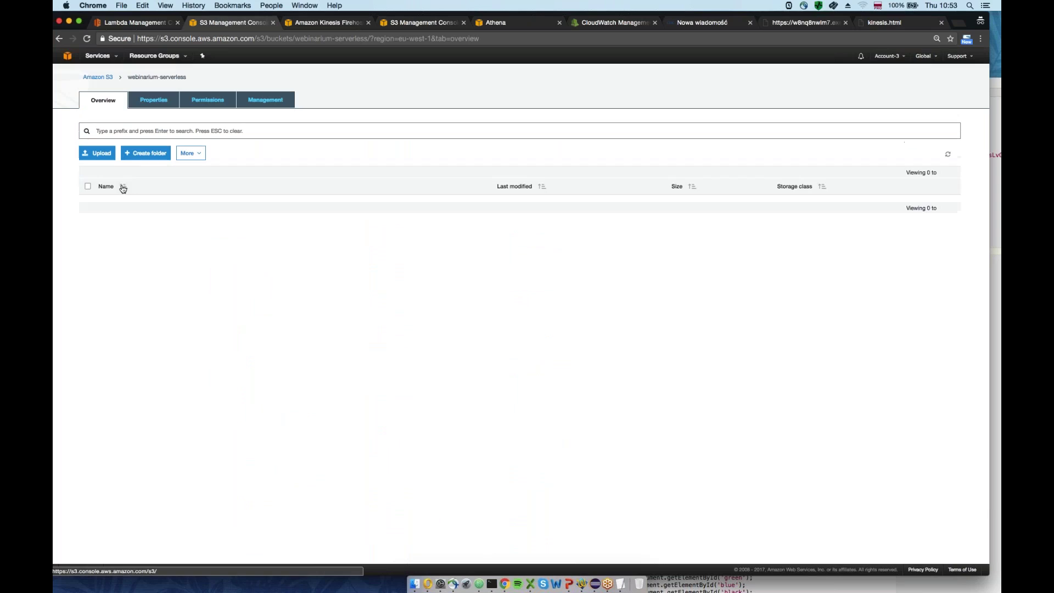
pyautogui.click(948, 154)
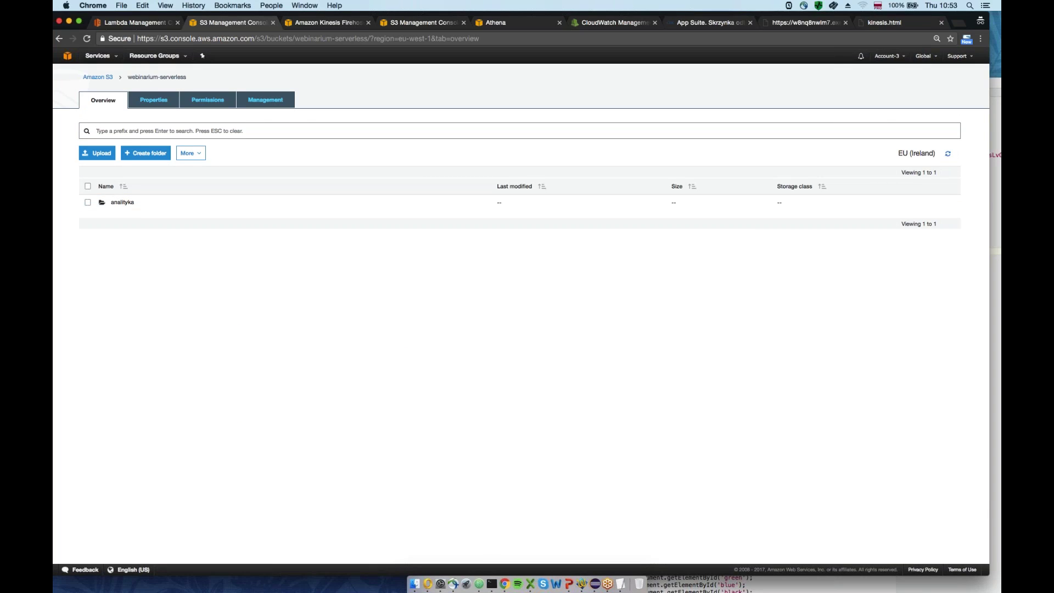
pyautogui.click(513, 27)
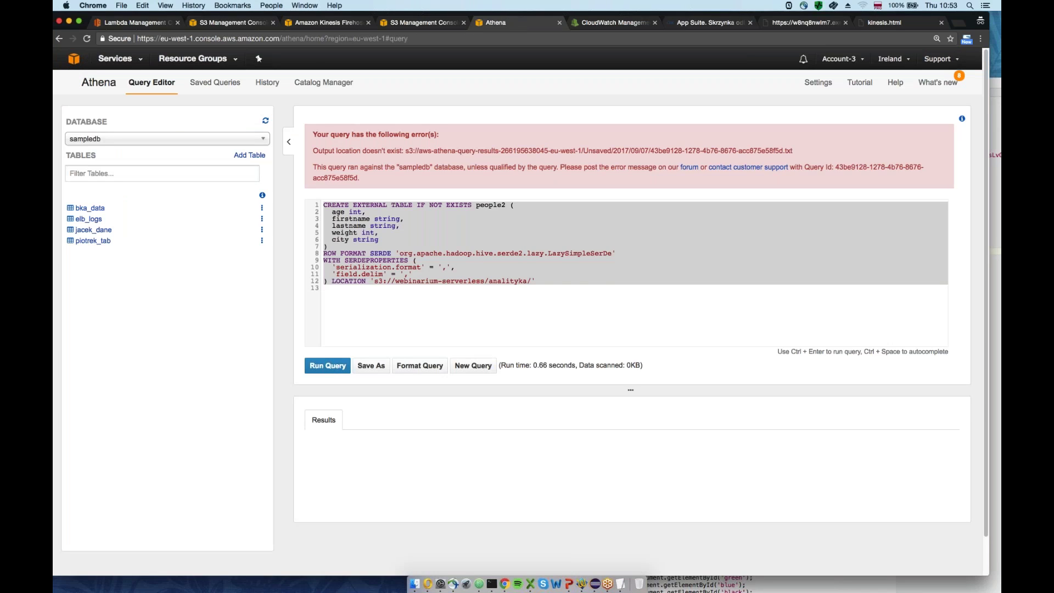
# Select the whole people2 CREATE EXTERNAL TABLE query, then reload the Athena page to clear the error
pyautogui.click(324, 287)
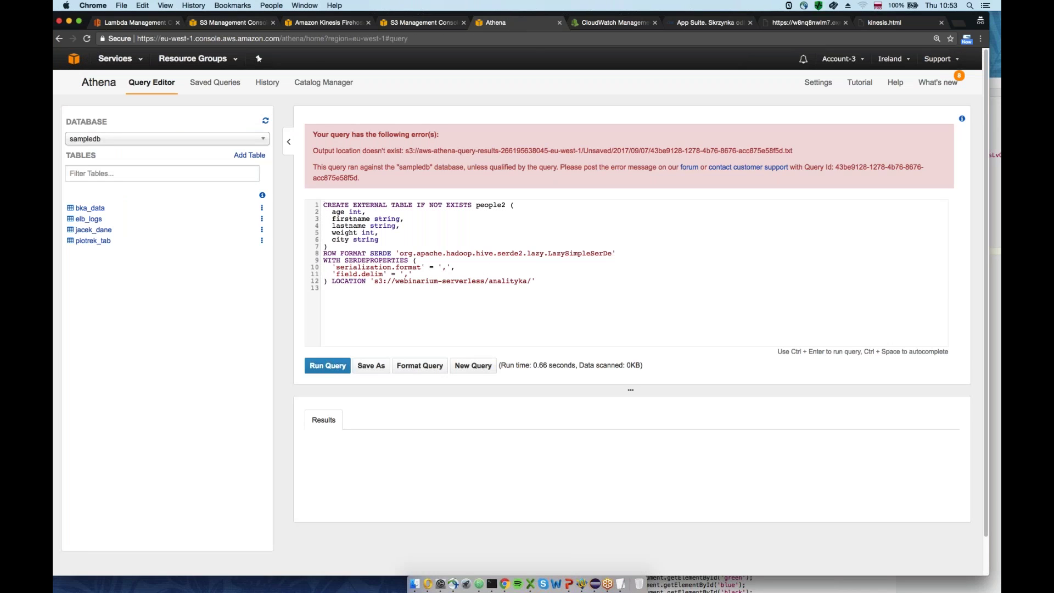
pyautogui.doubleClick(490, 205)
pyautogui.click(479, 231)
pyautogui.press('super+a')
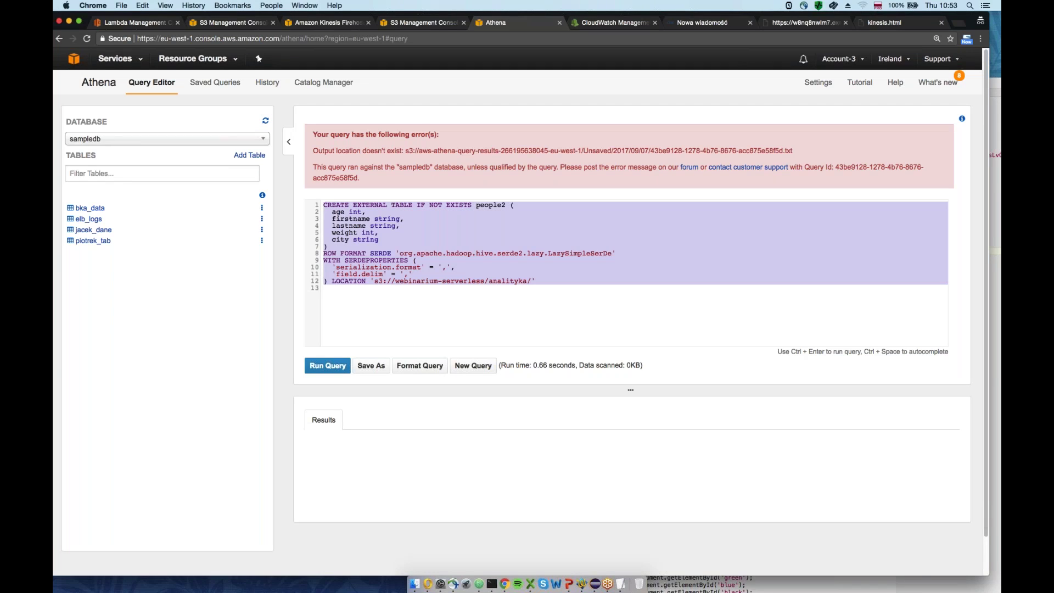
pyautogui.click(99, 82)
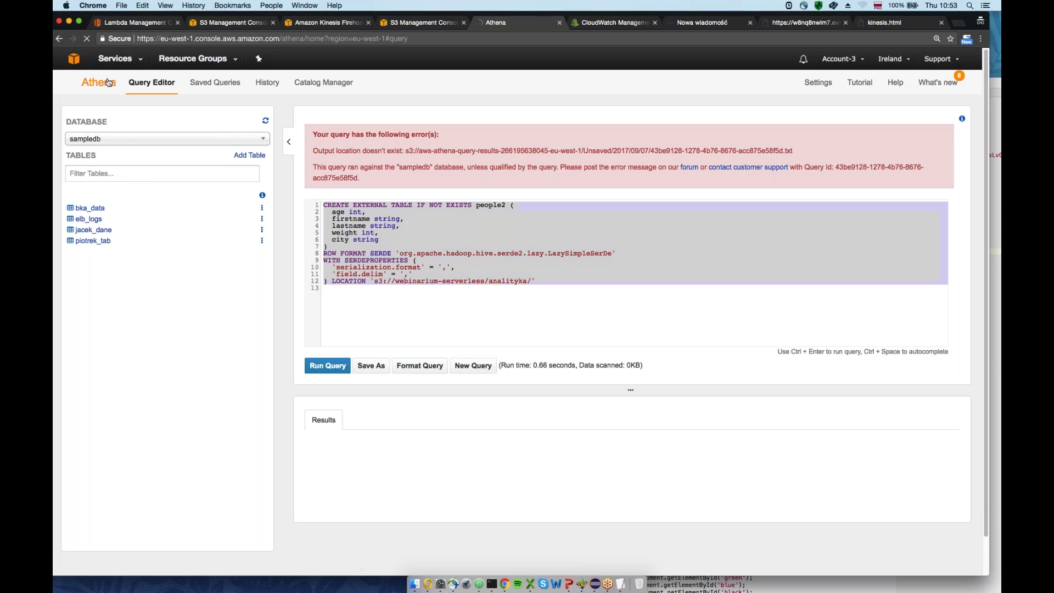